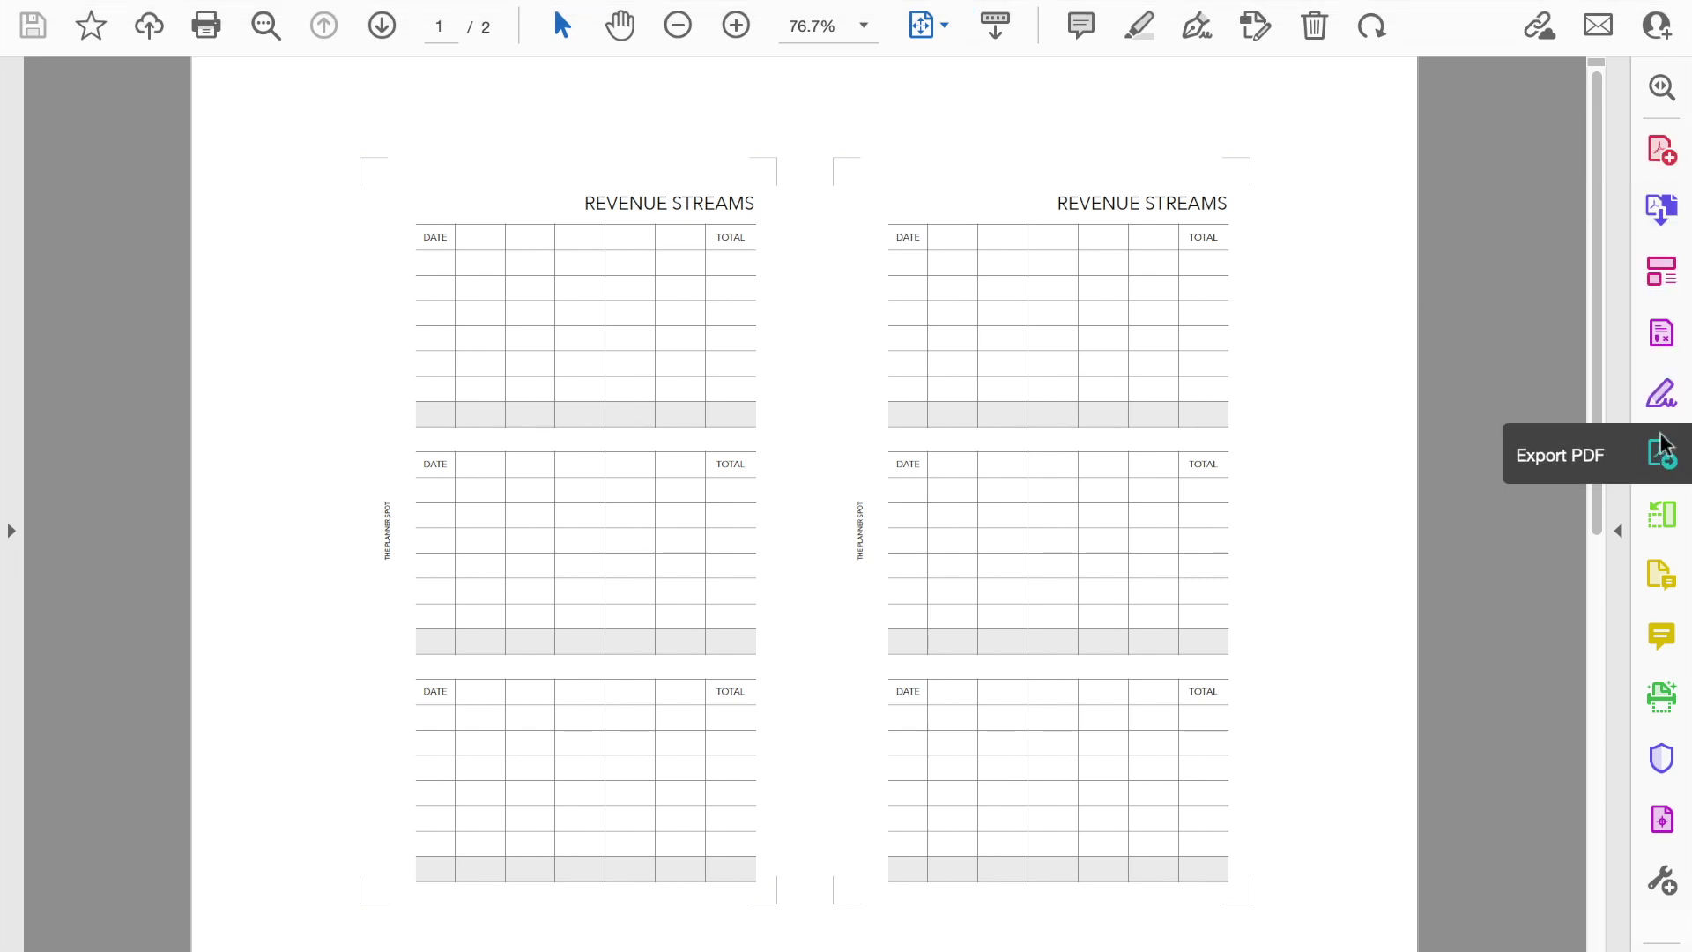
Step: Open the Edit PDF tool on the Revenue Streams planner so its text blocks become editable
click(1664, 283)
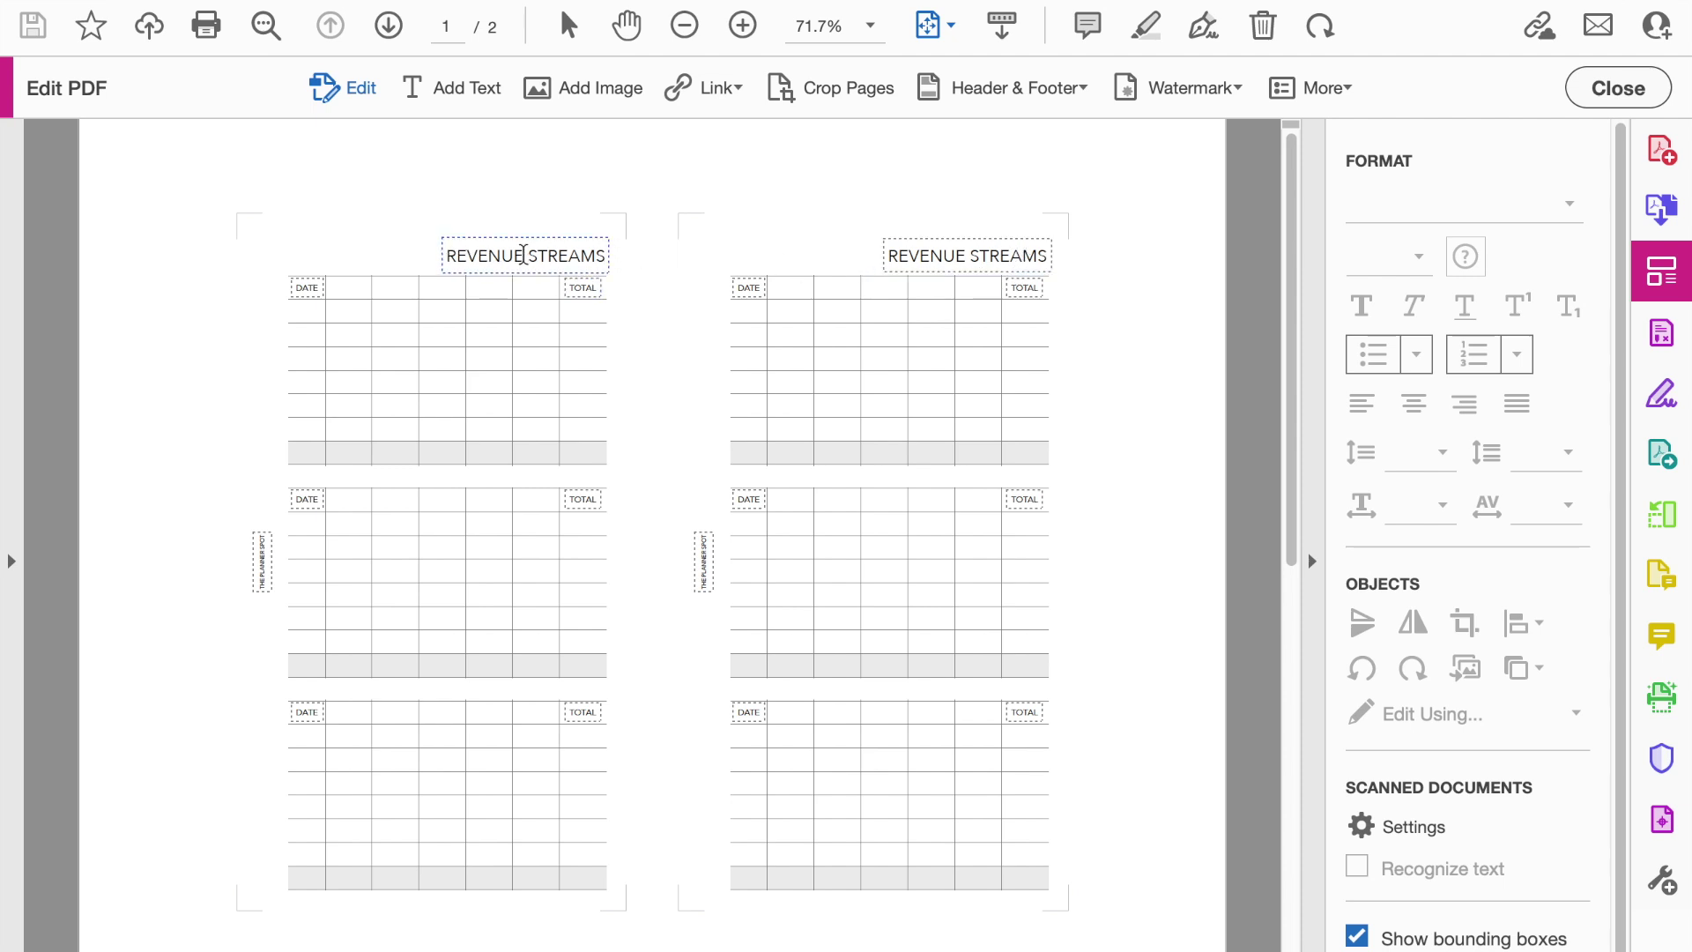
Step: Replace the left page's REVENUE STREAMS title with right-aligned TPS REVENUE
click(523, 255)
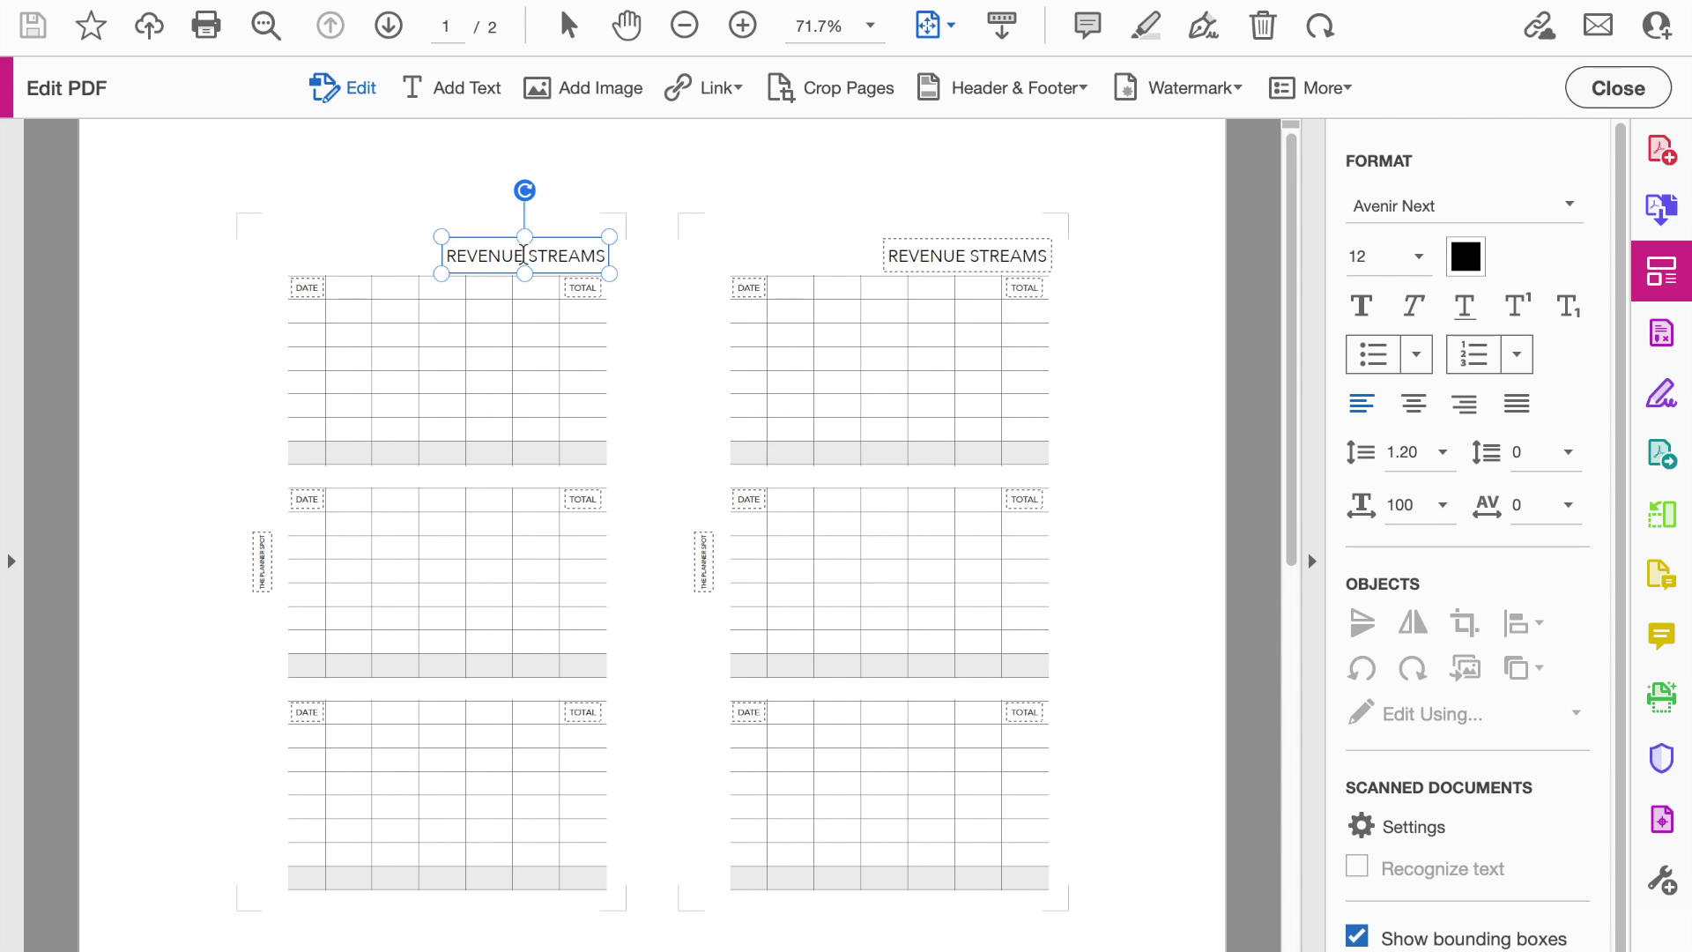
triple_click(524, 255)
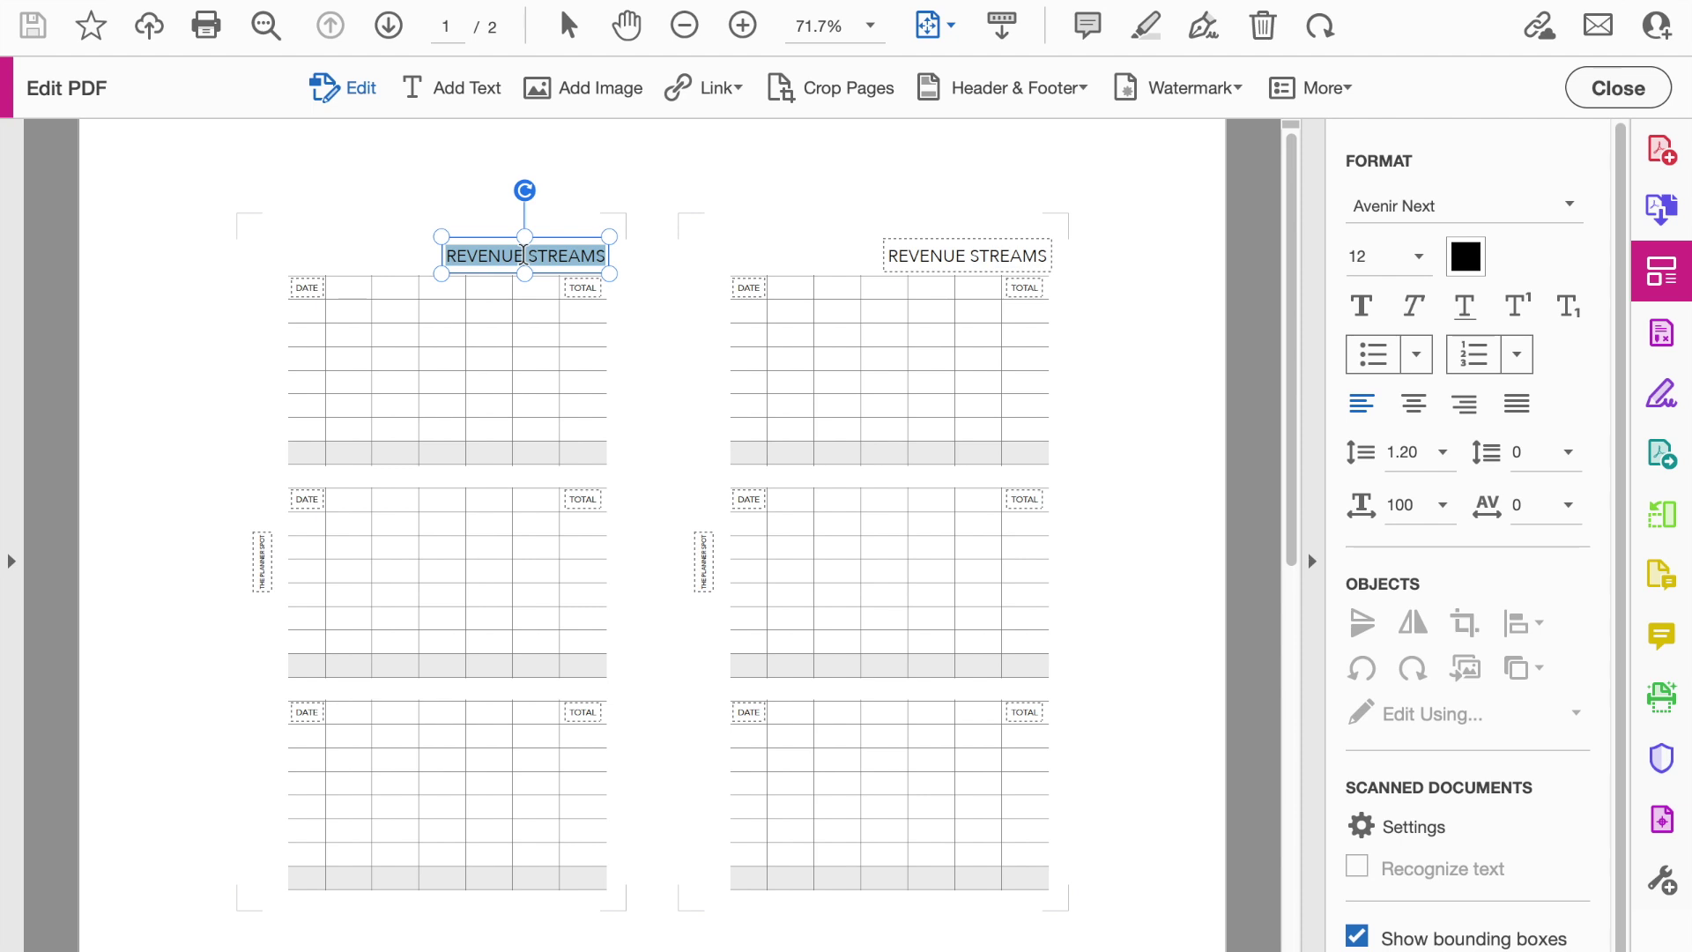
text(TPS)
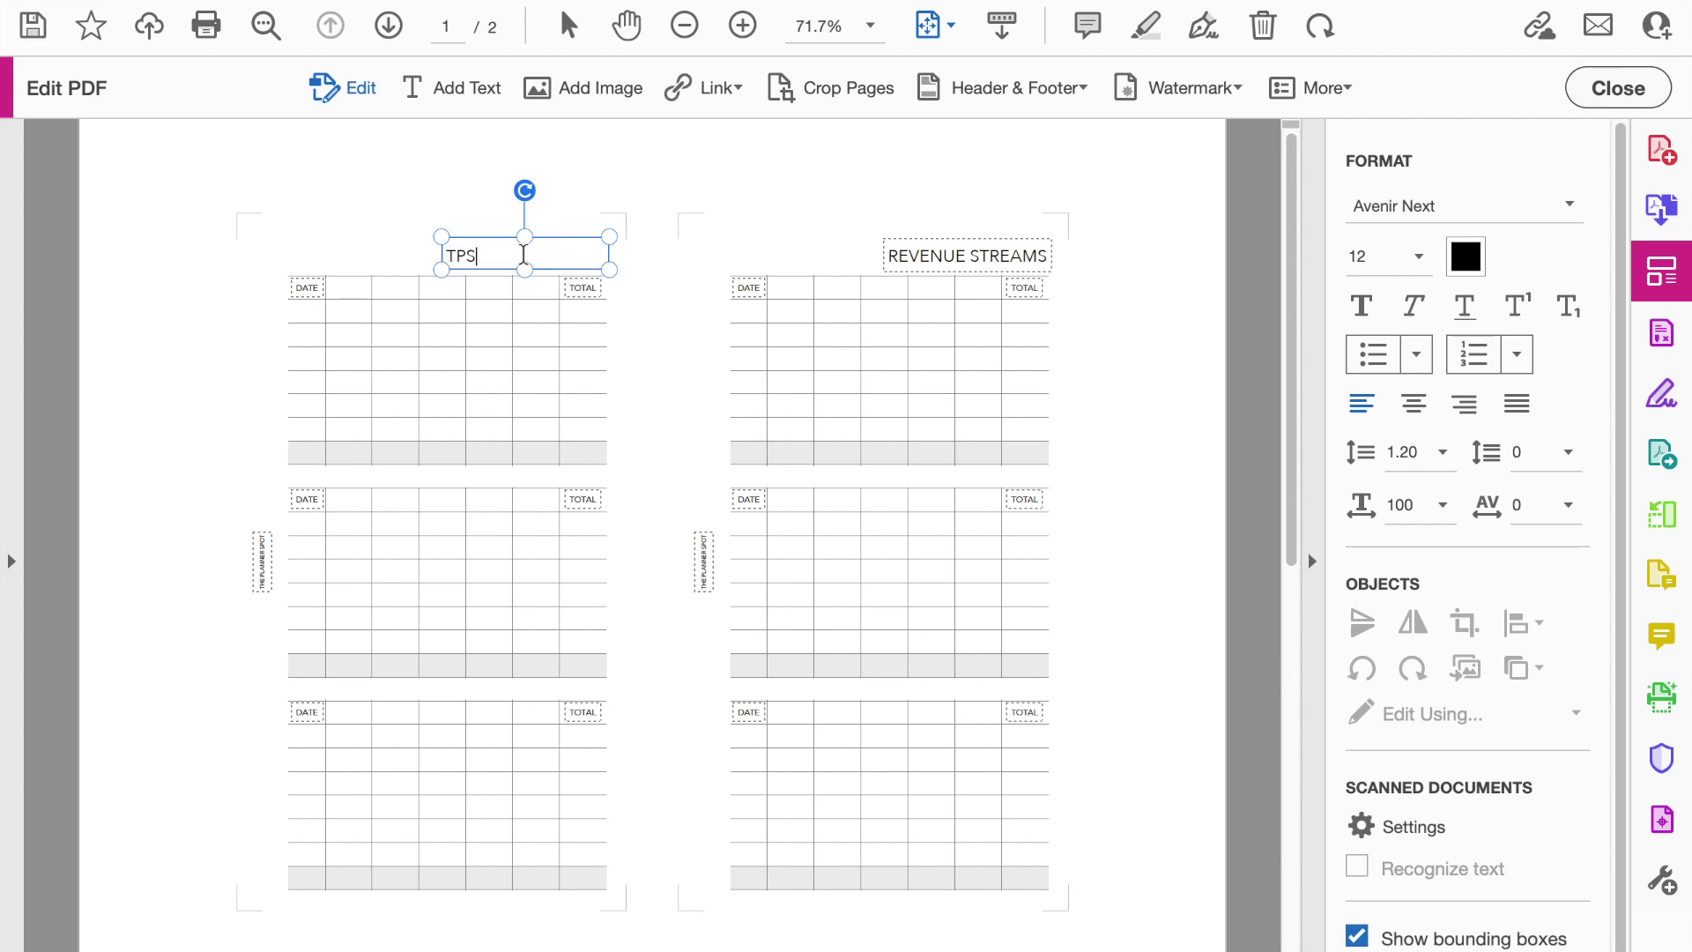
text( REVENUE)
click(1468, 405)
click(364, 294)
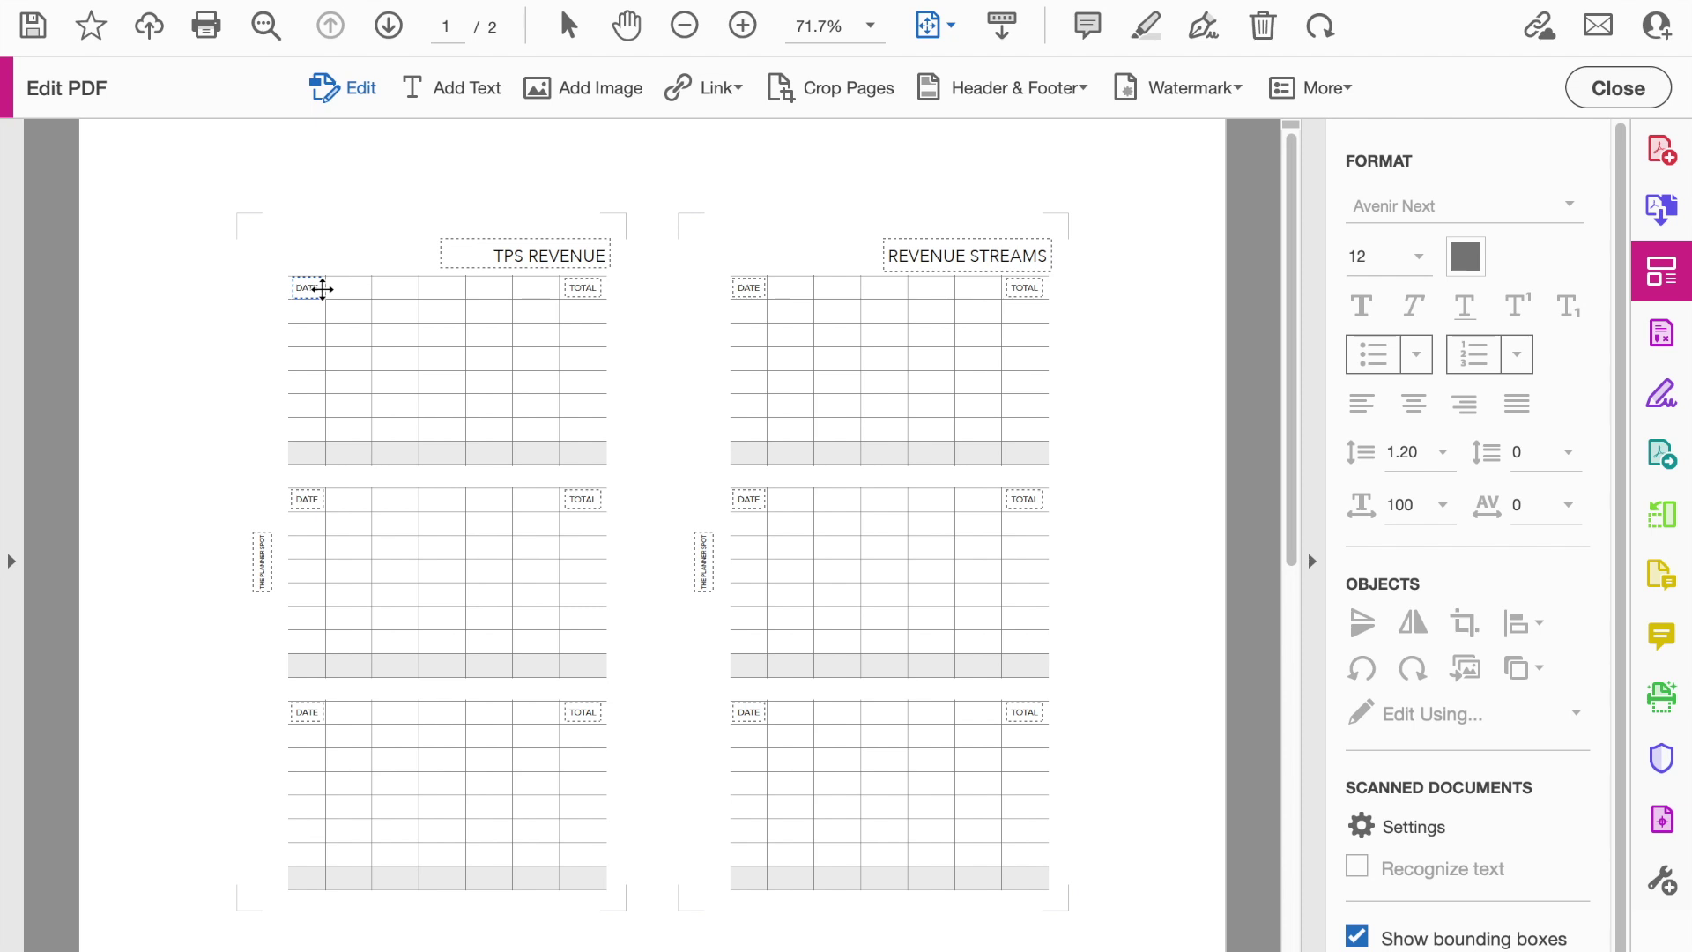
click(439, 104)
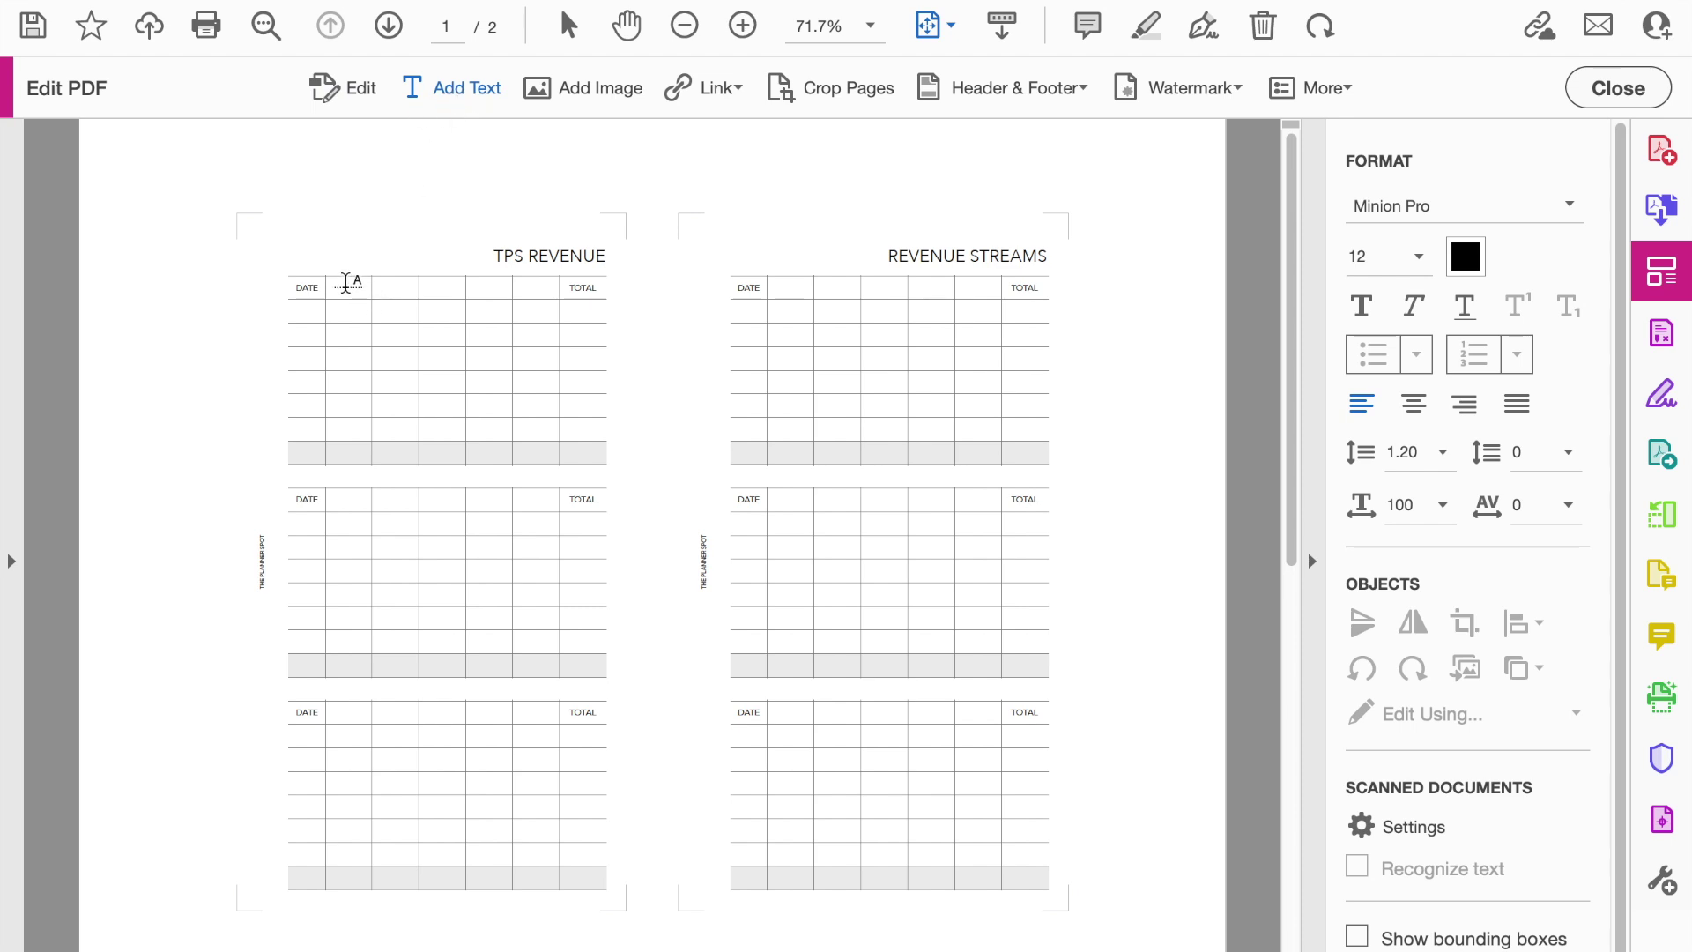
Step: Add a MAIN text label beside DATE and nudge it into the second header column
click(342, 283)
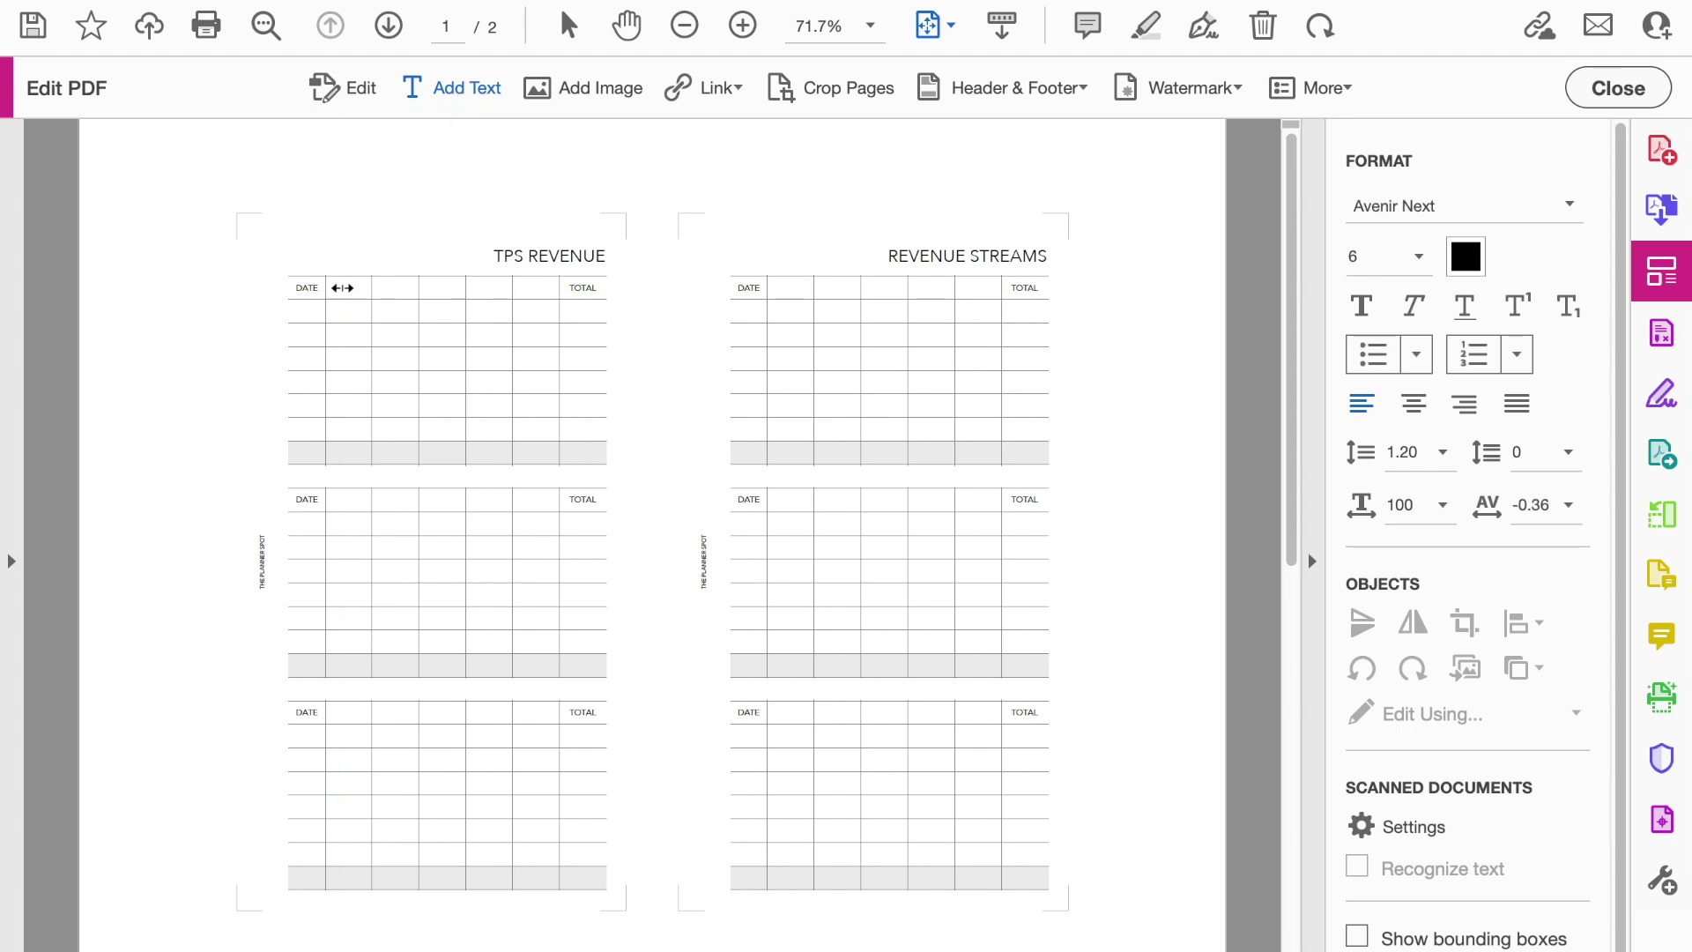
key(Escape)
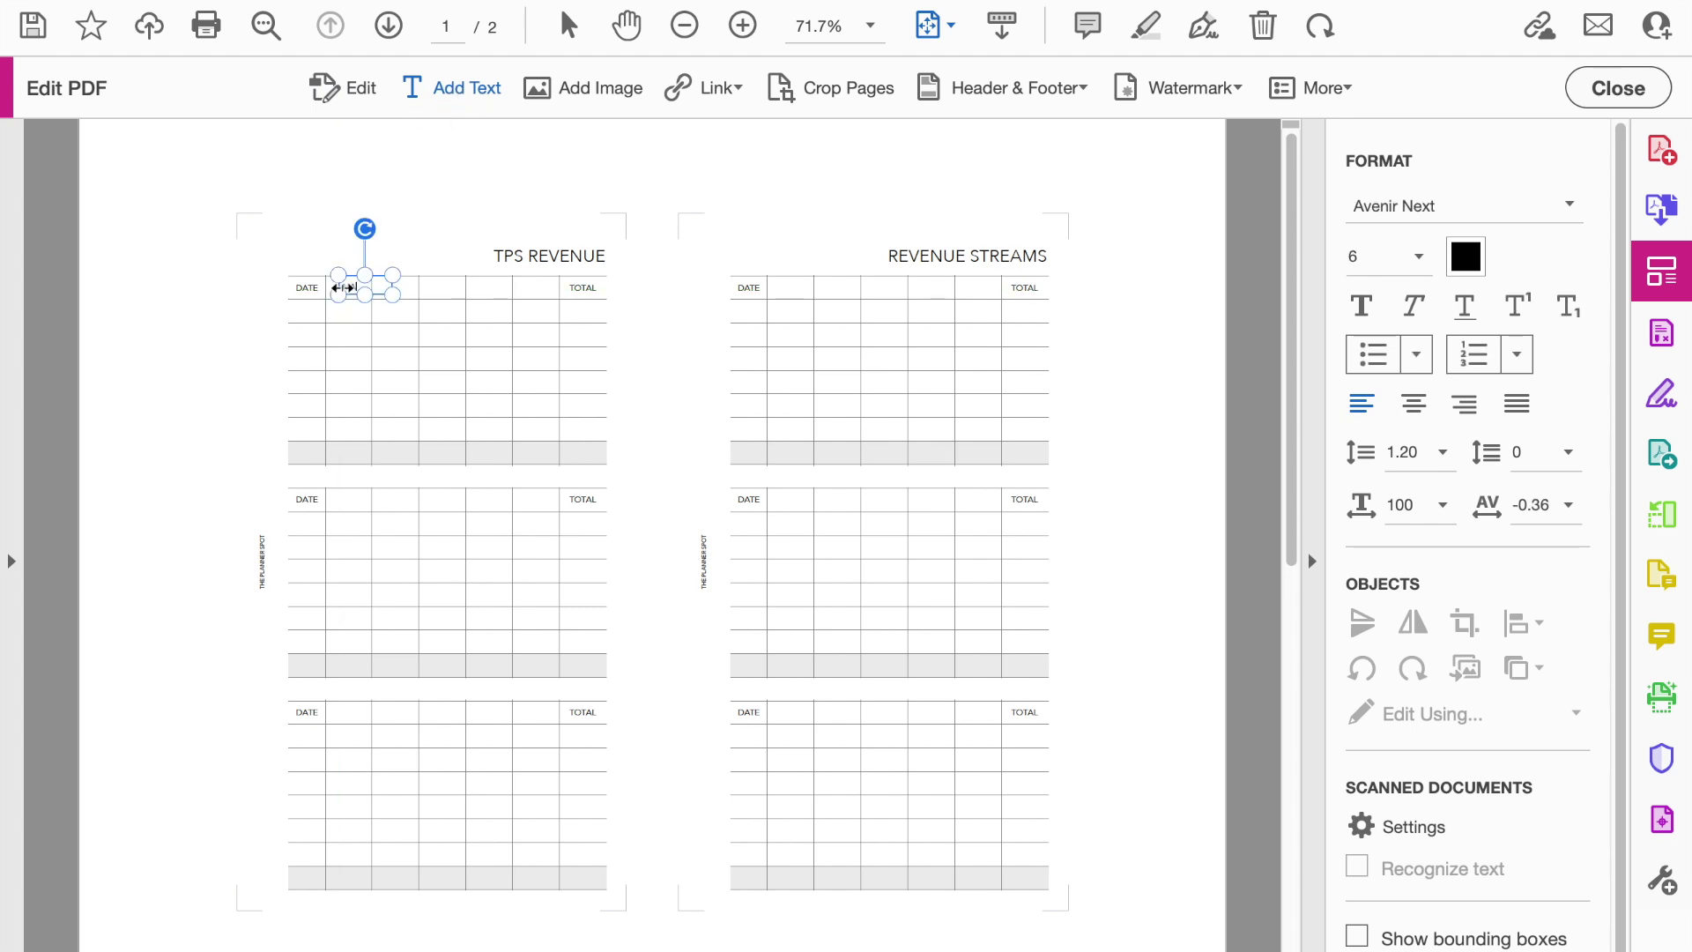
click(323, 91)
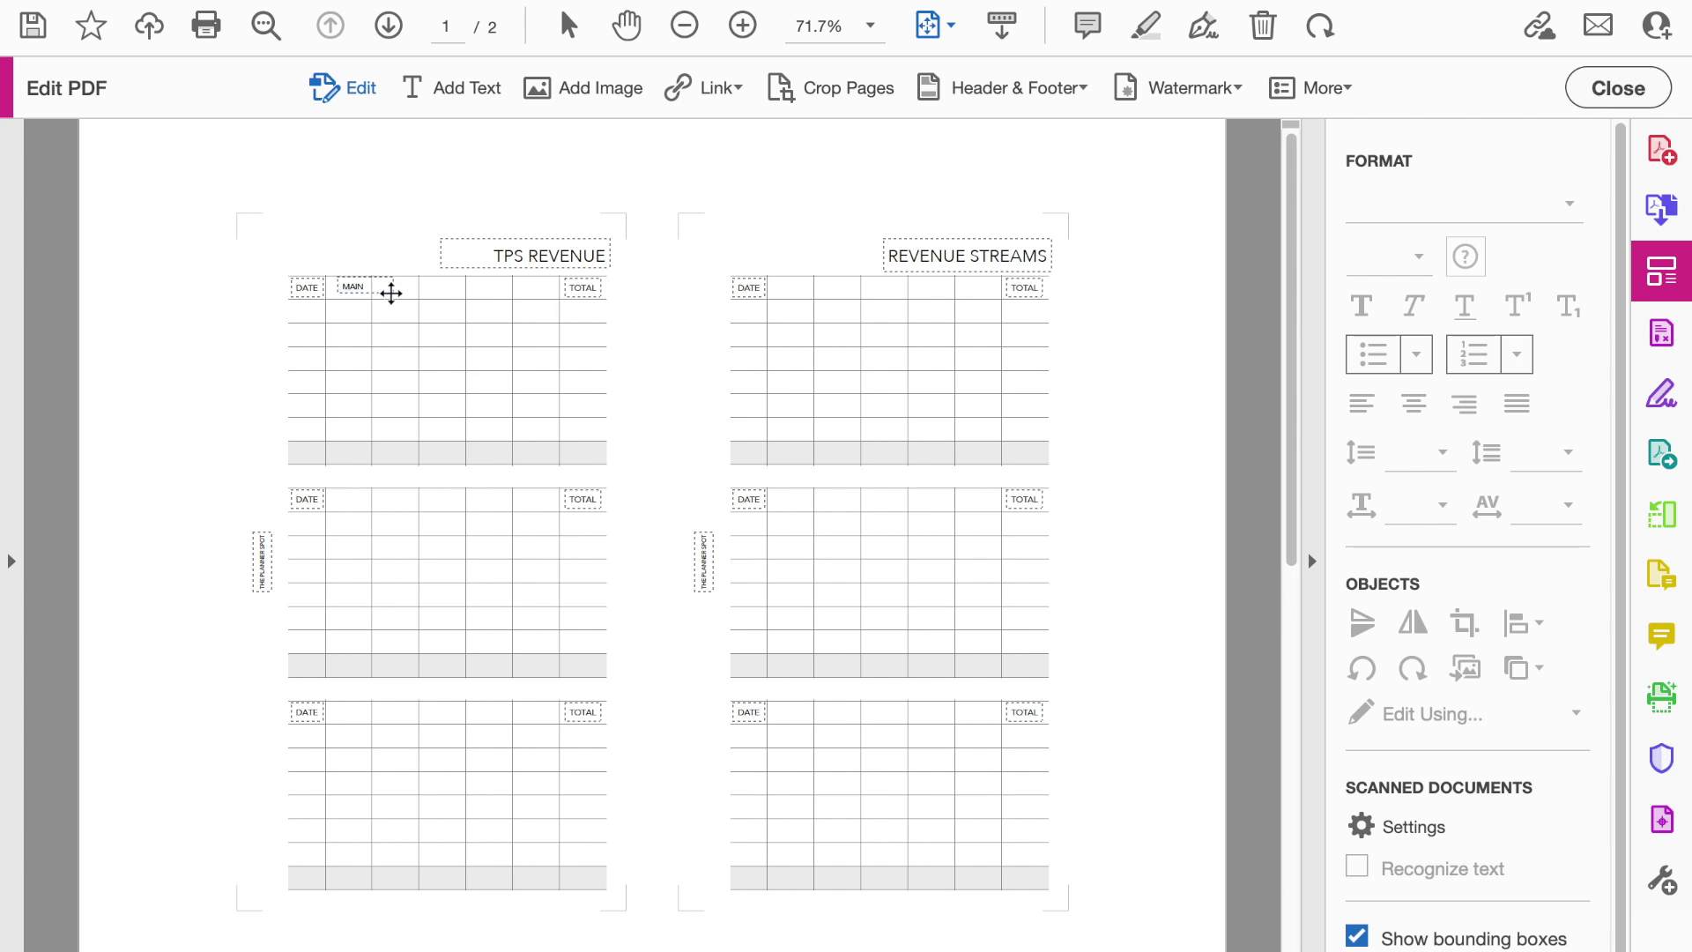
drag(391, 292, 376, 296)
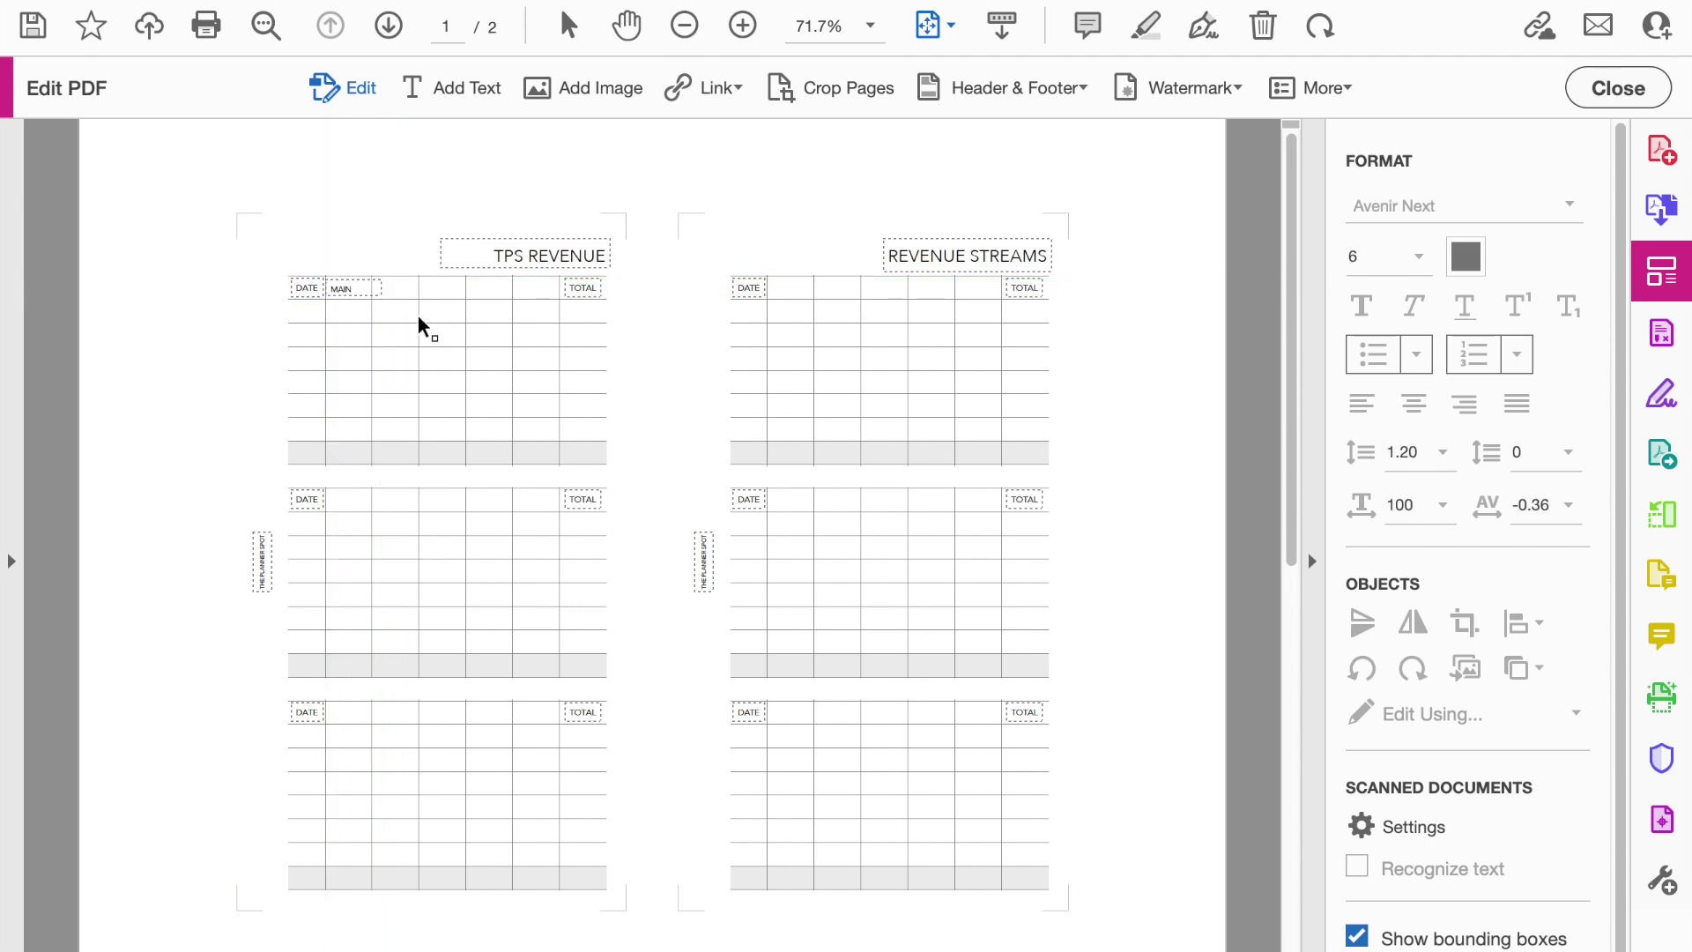
Step: Zoom in on the first table and delete the separately added MAIN label
click(309, 290)
click(743, 26)
click(743, 27)
click(742, 27)
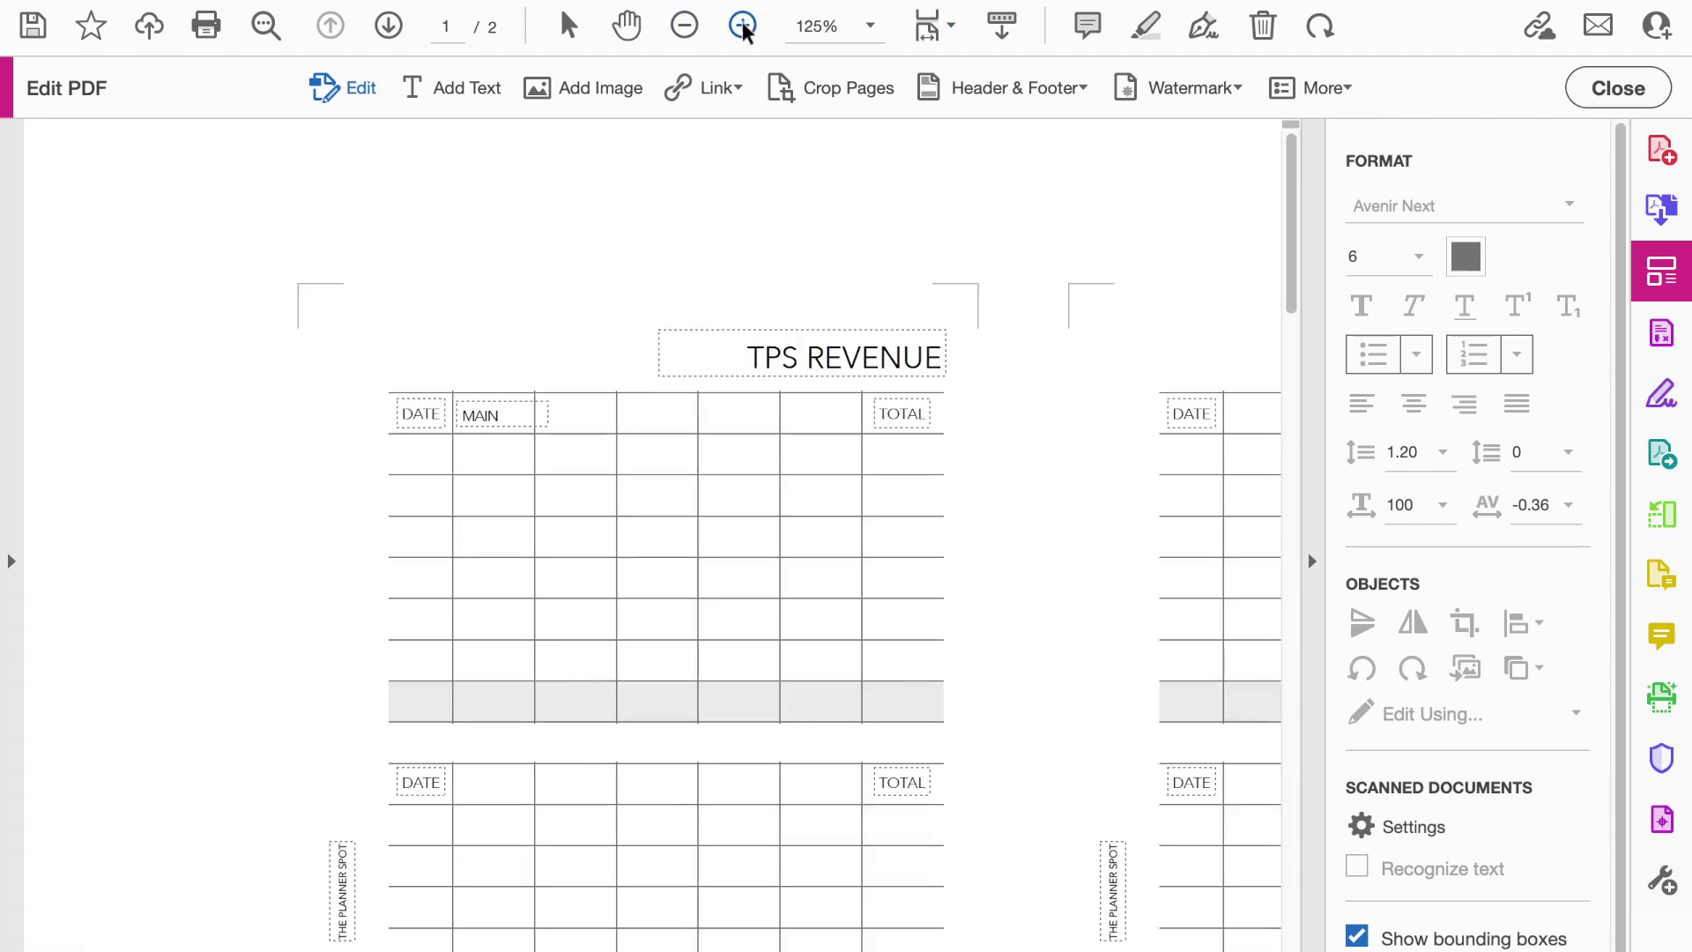
scroll(672, 257, down, 3)
scroll(673, 257, right, 2)
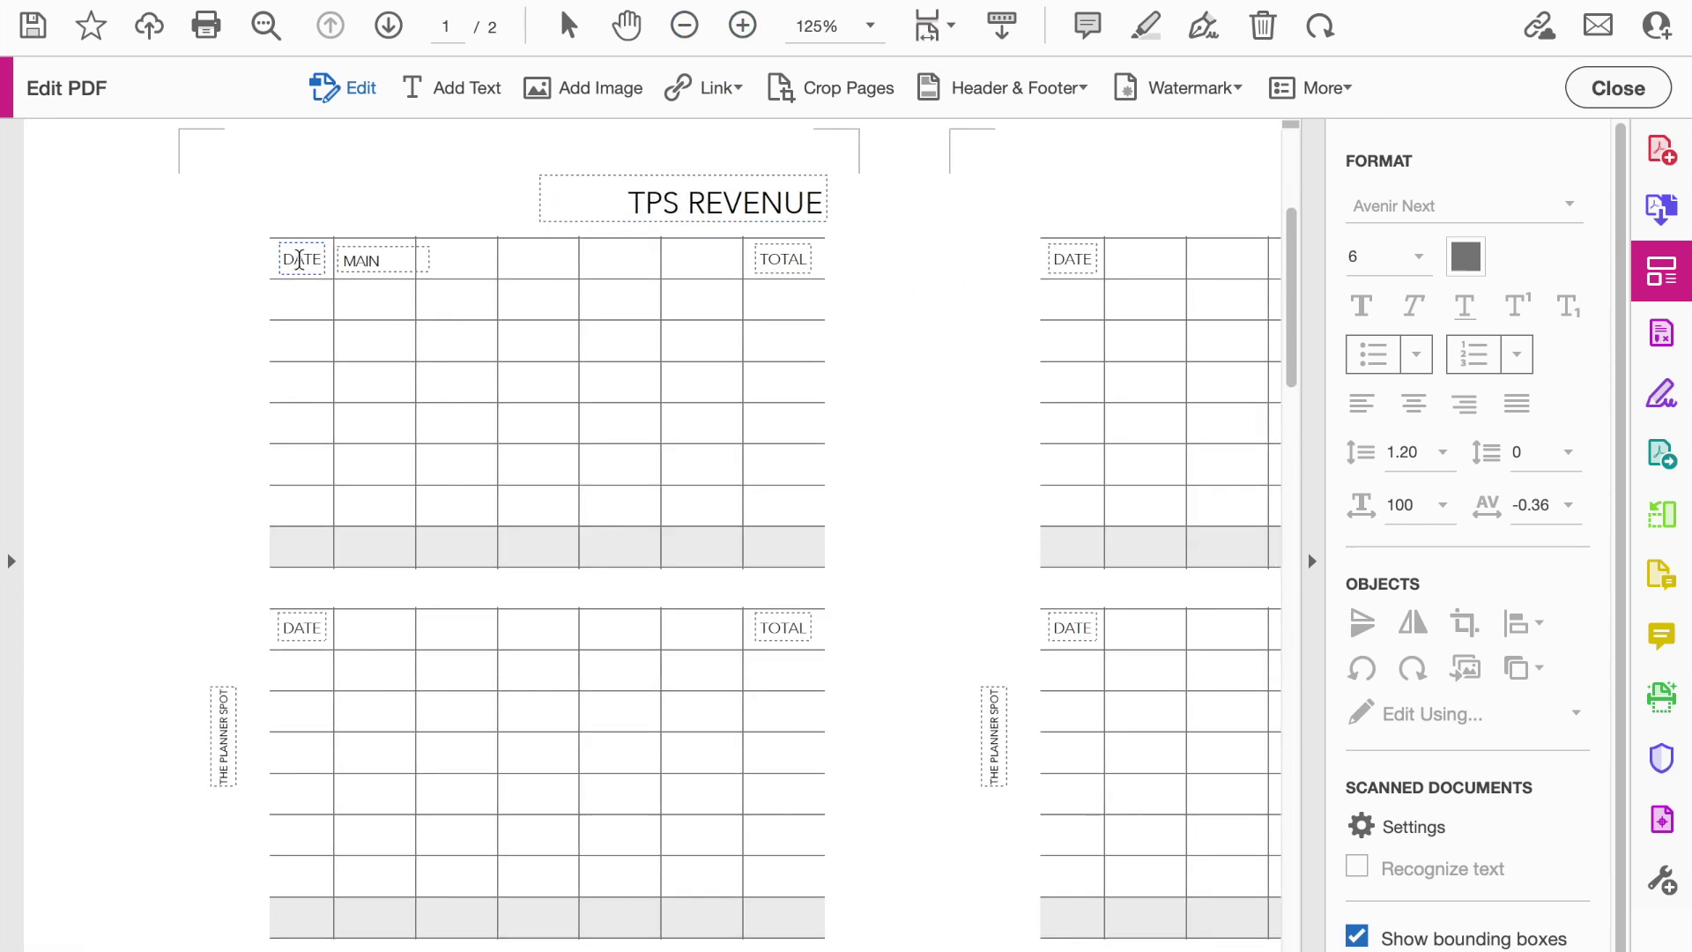
click(363, 260)
click(299, 258)
click(377, 261)
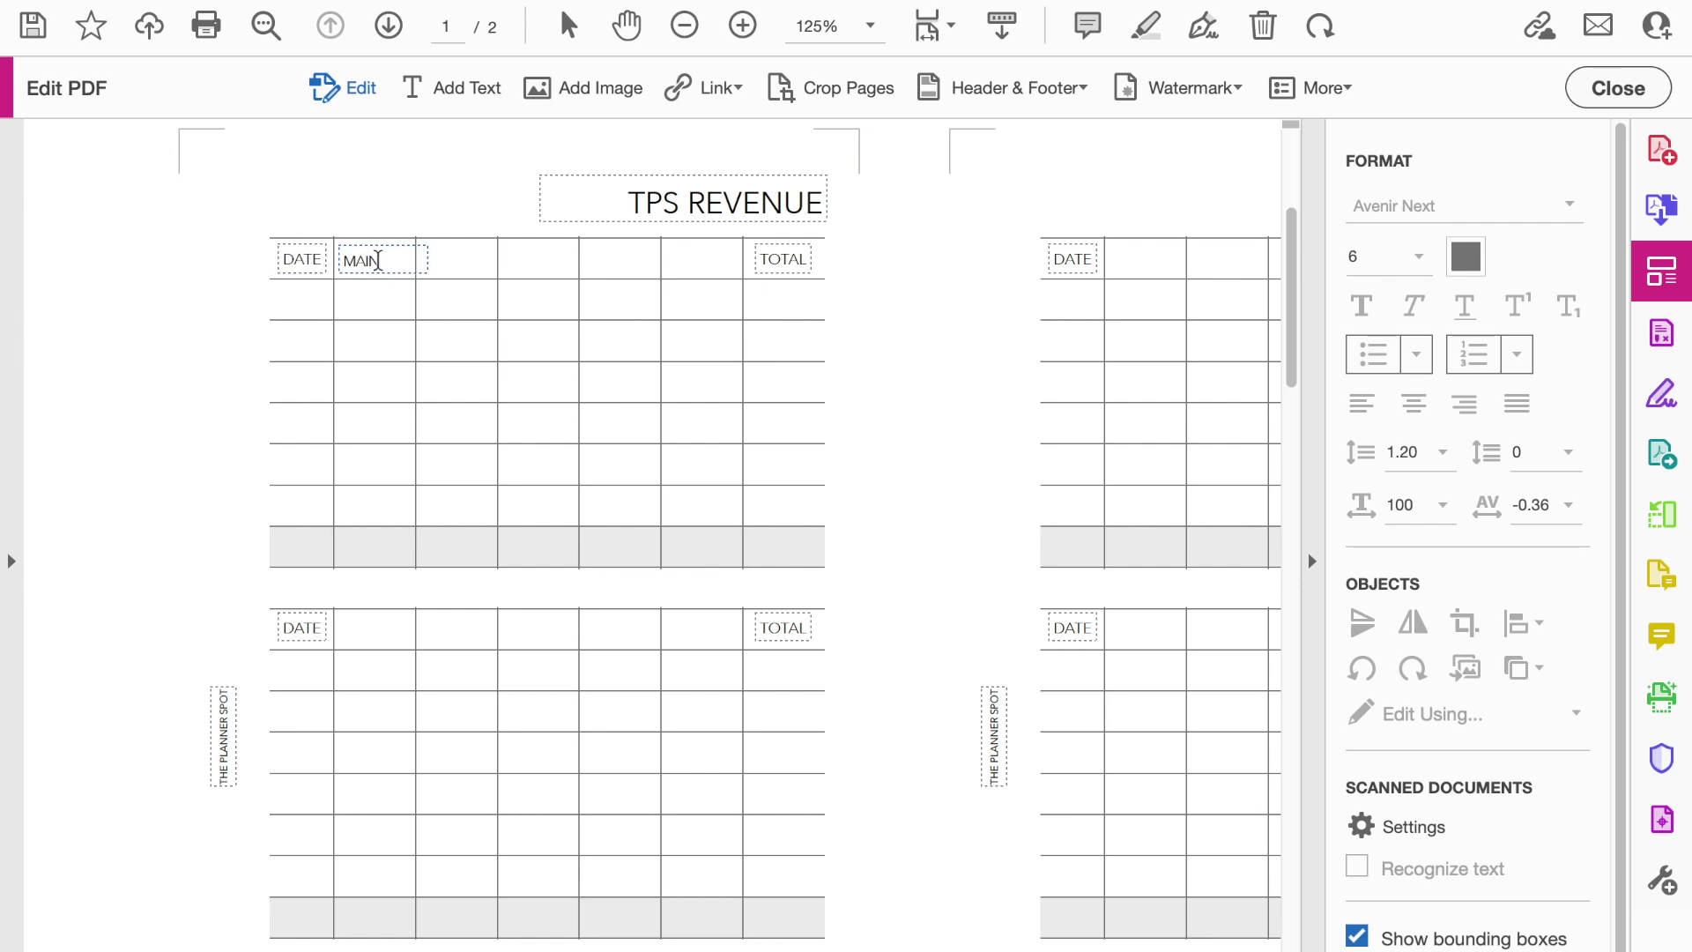
click(427, 266)
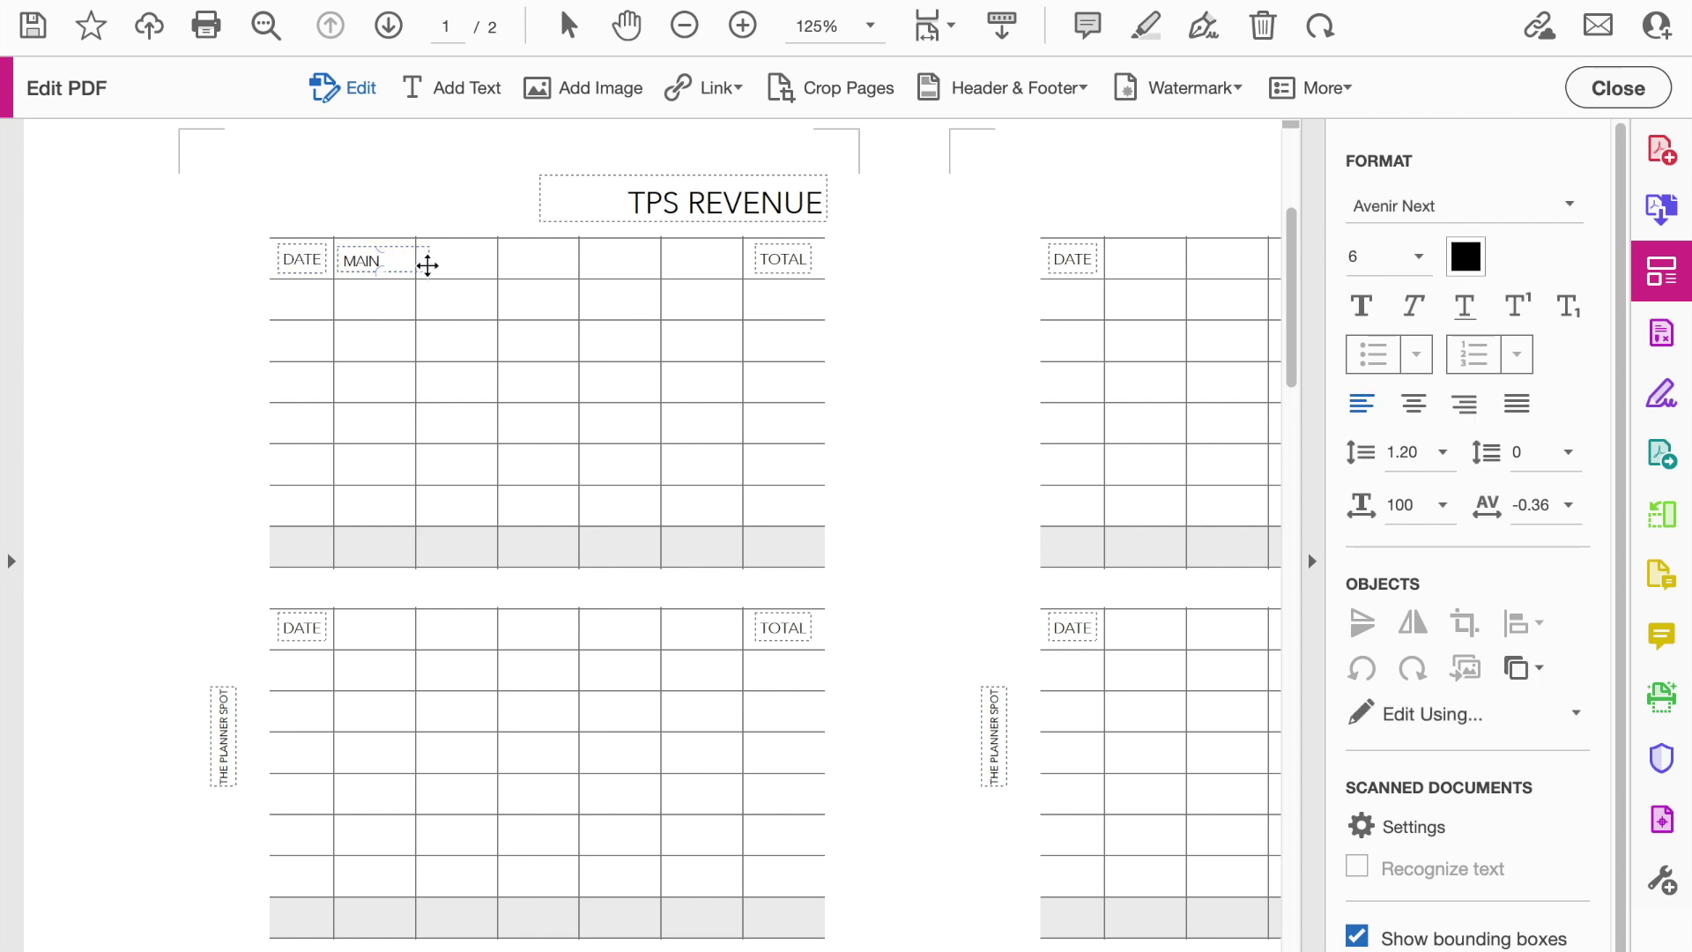
key(Delete)
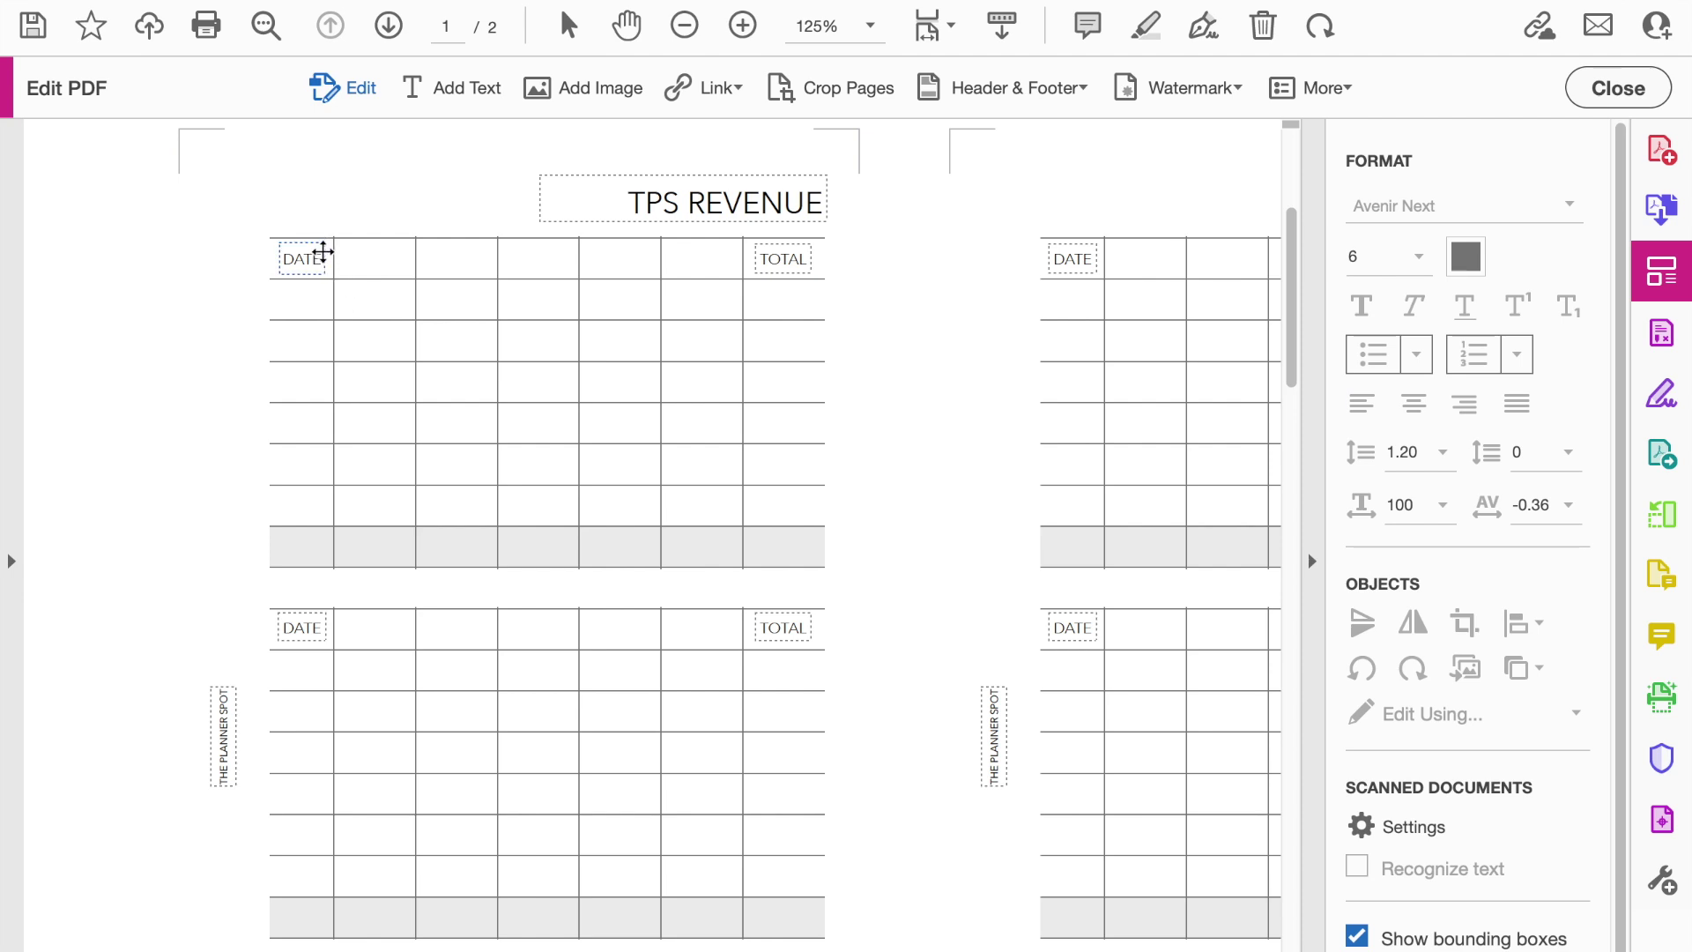
Step: Duplicate the DATE label into the second and third header columns
click(323, 253)
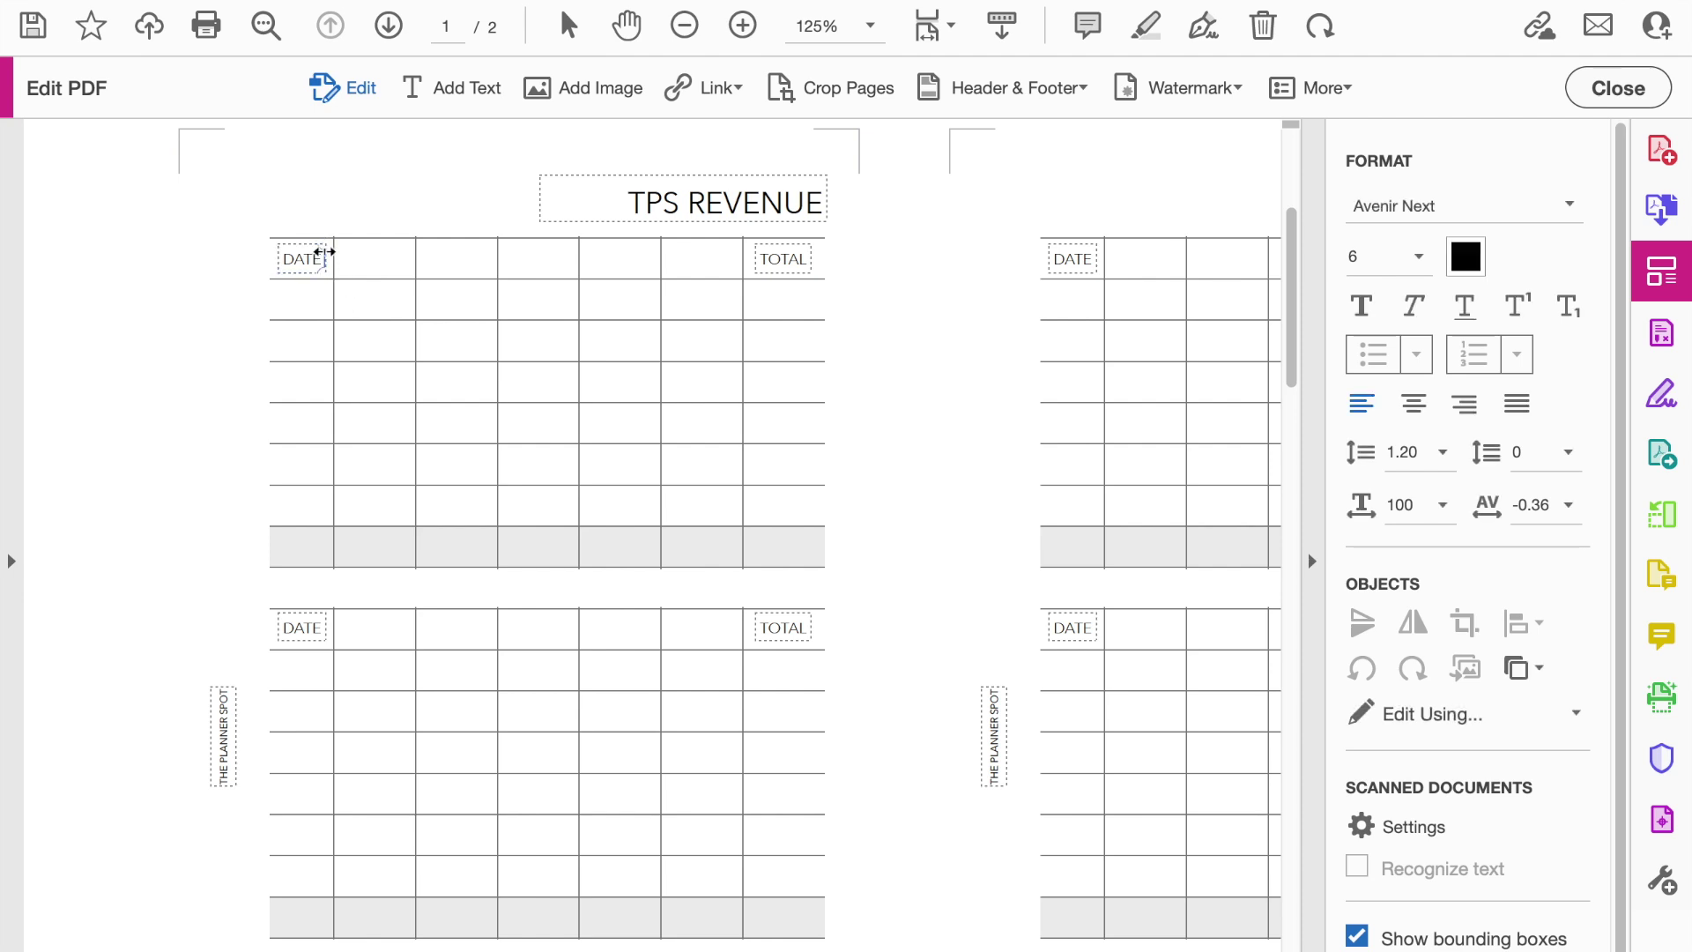
click(395, 201)
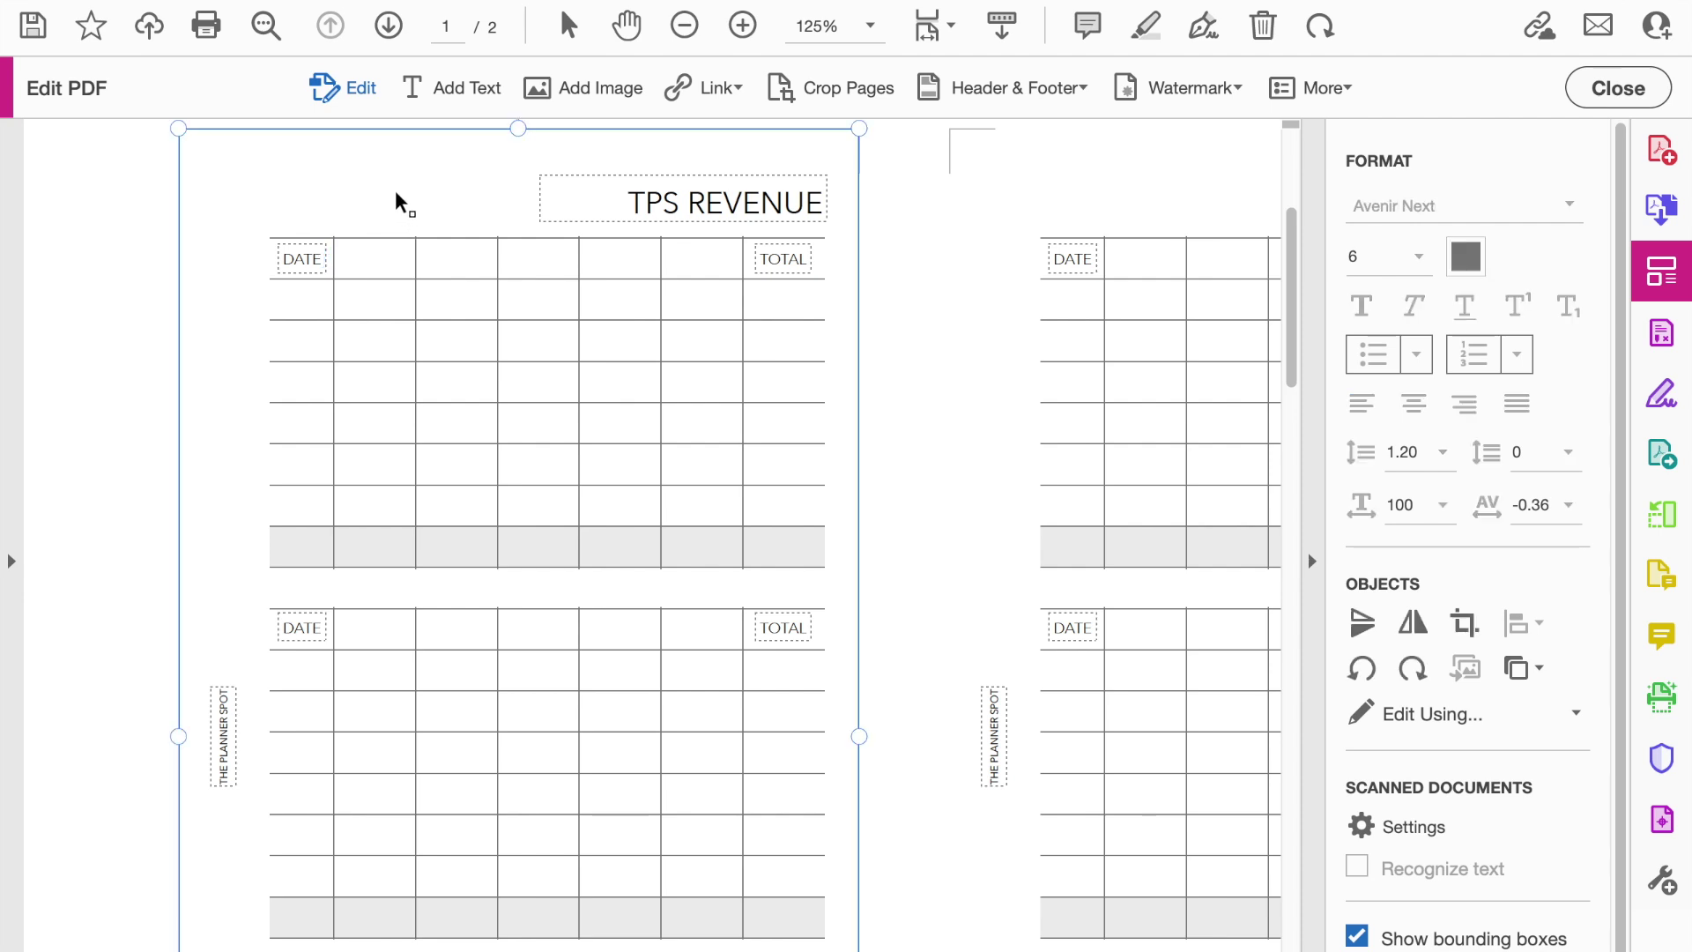
click(136, 198)
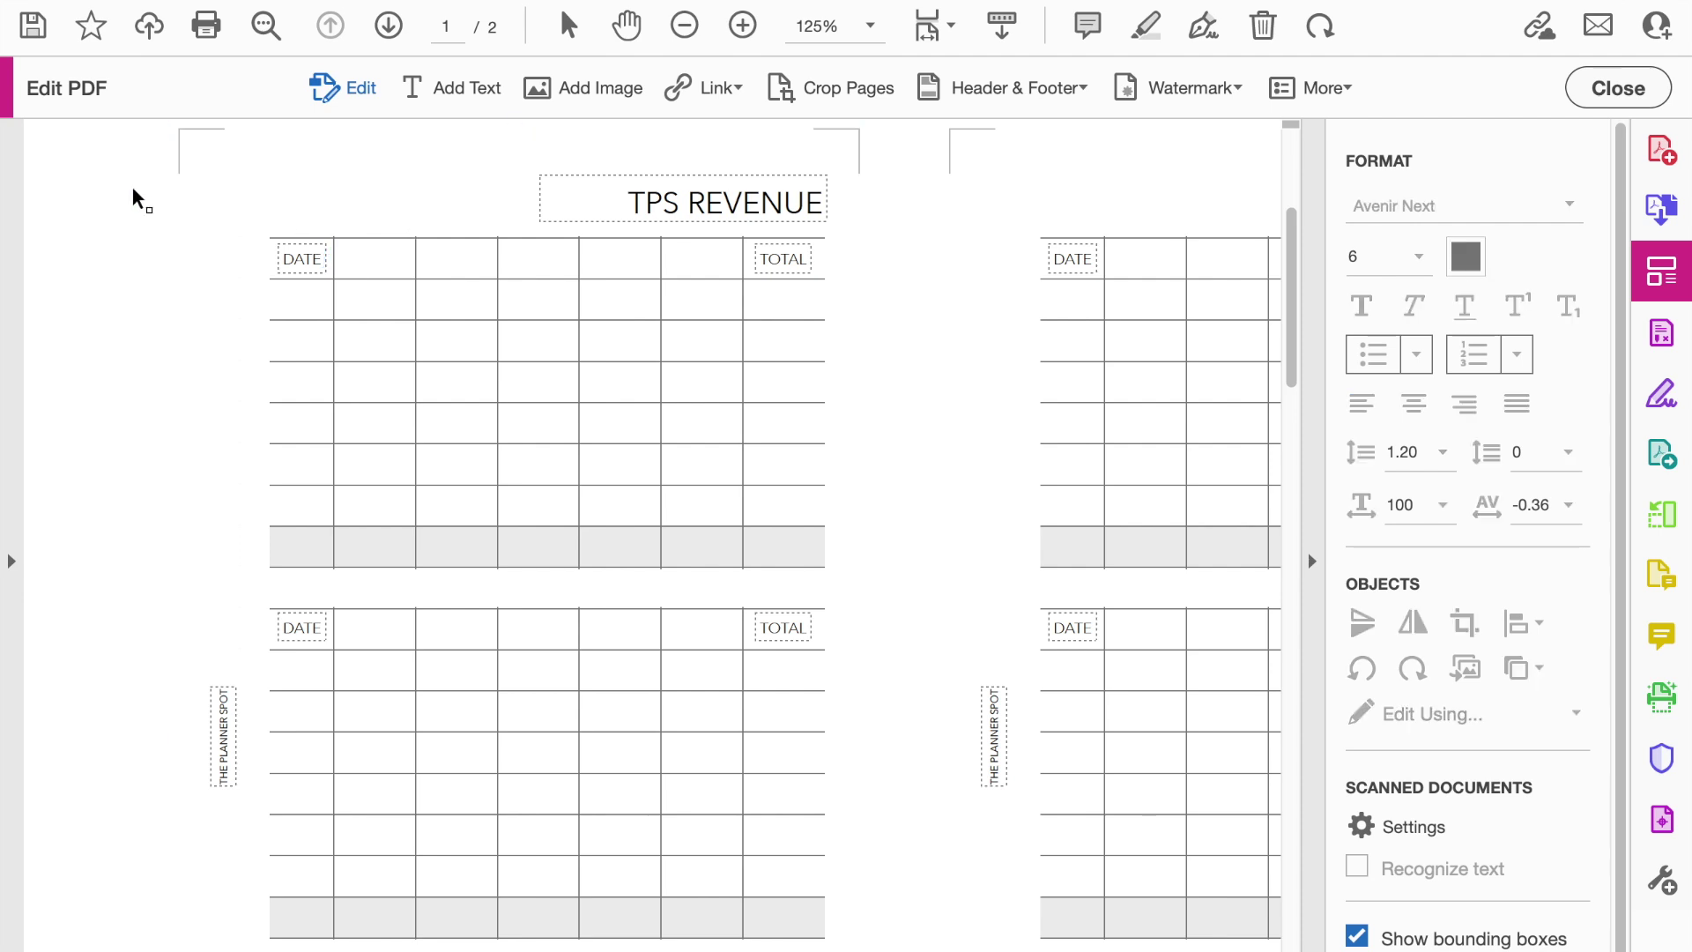
key(Tab)
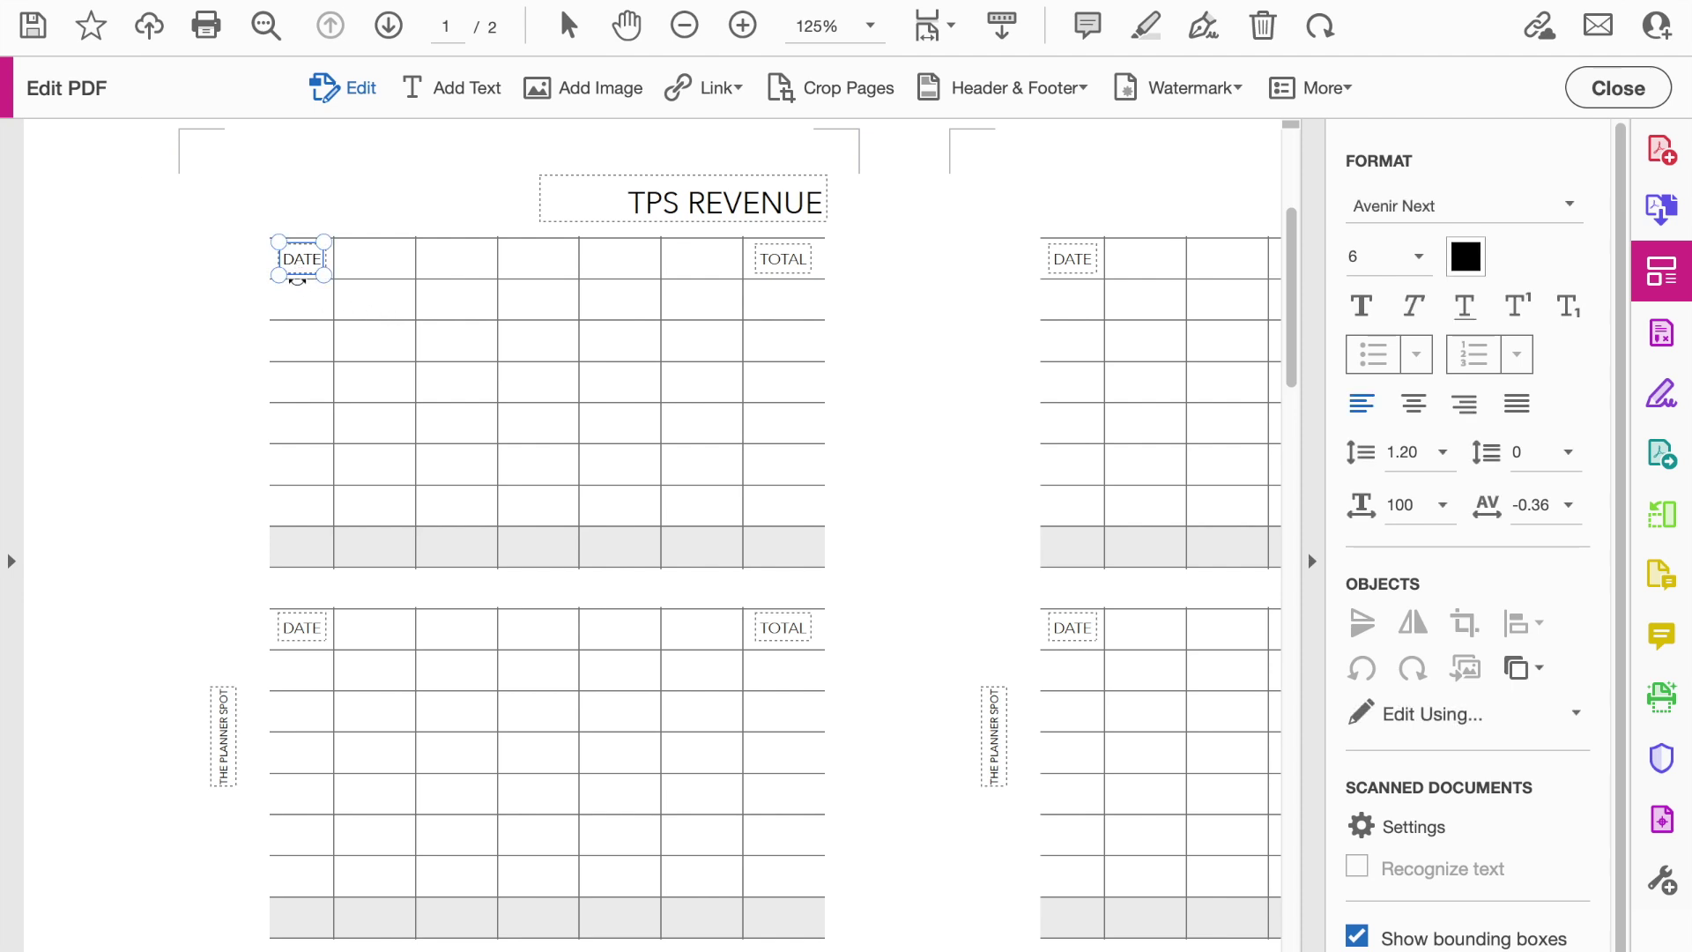
click(351, 234)
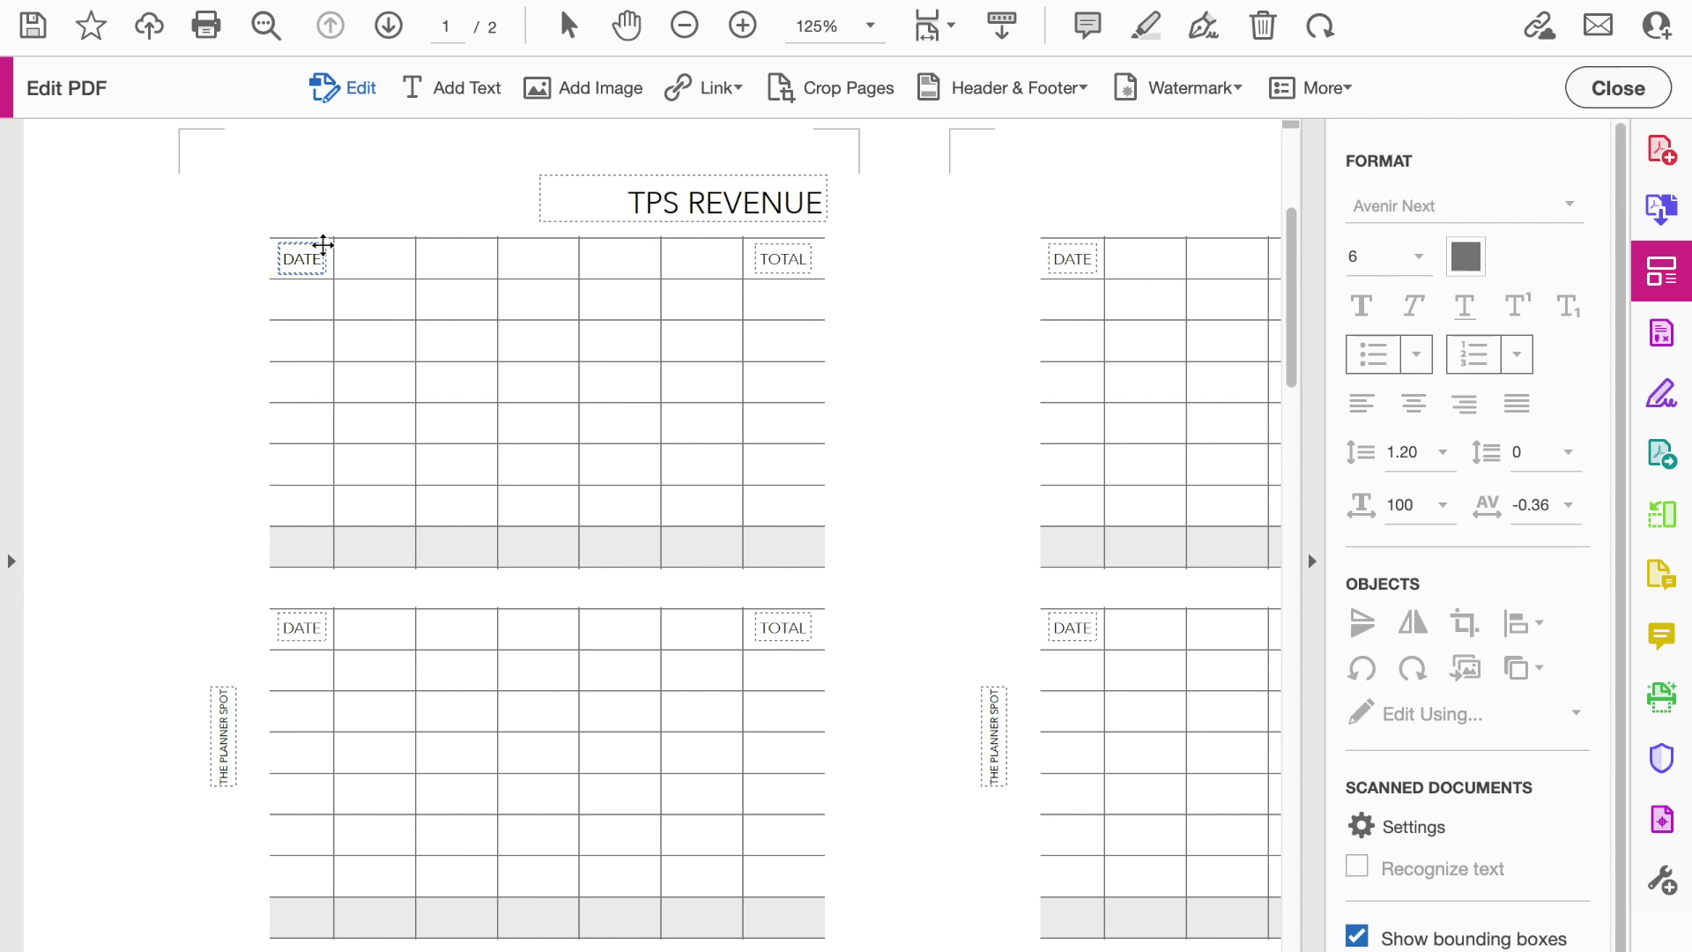
drag(324, 246, 394, 245)
drag(397, 262, 402, 264)
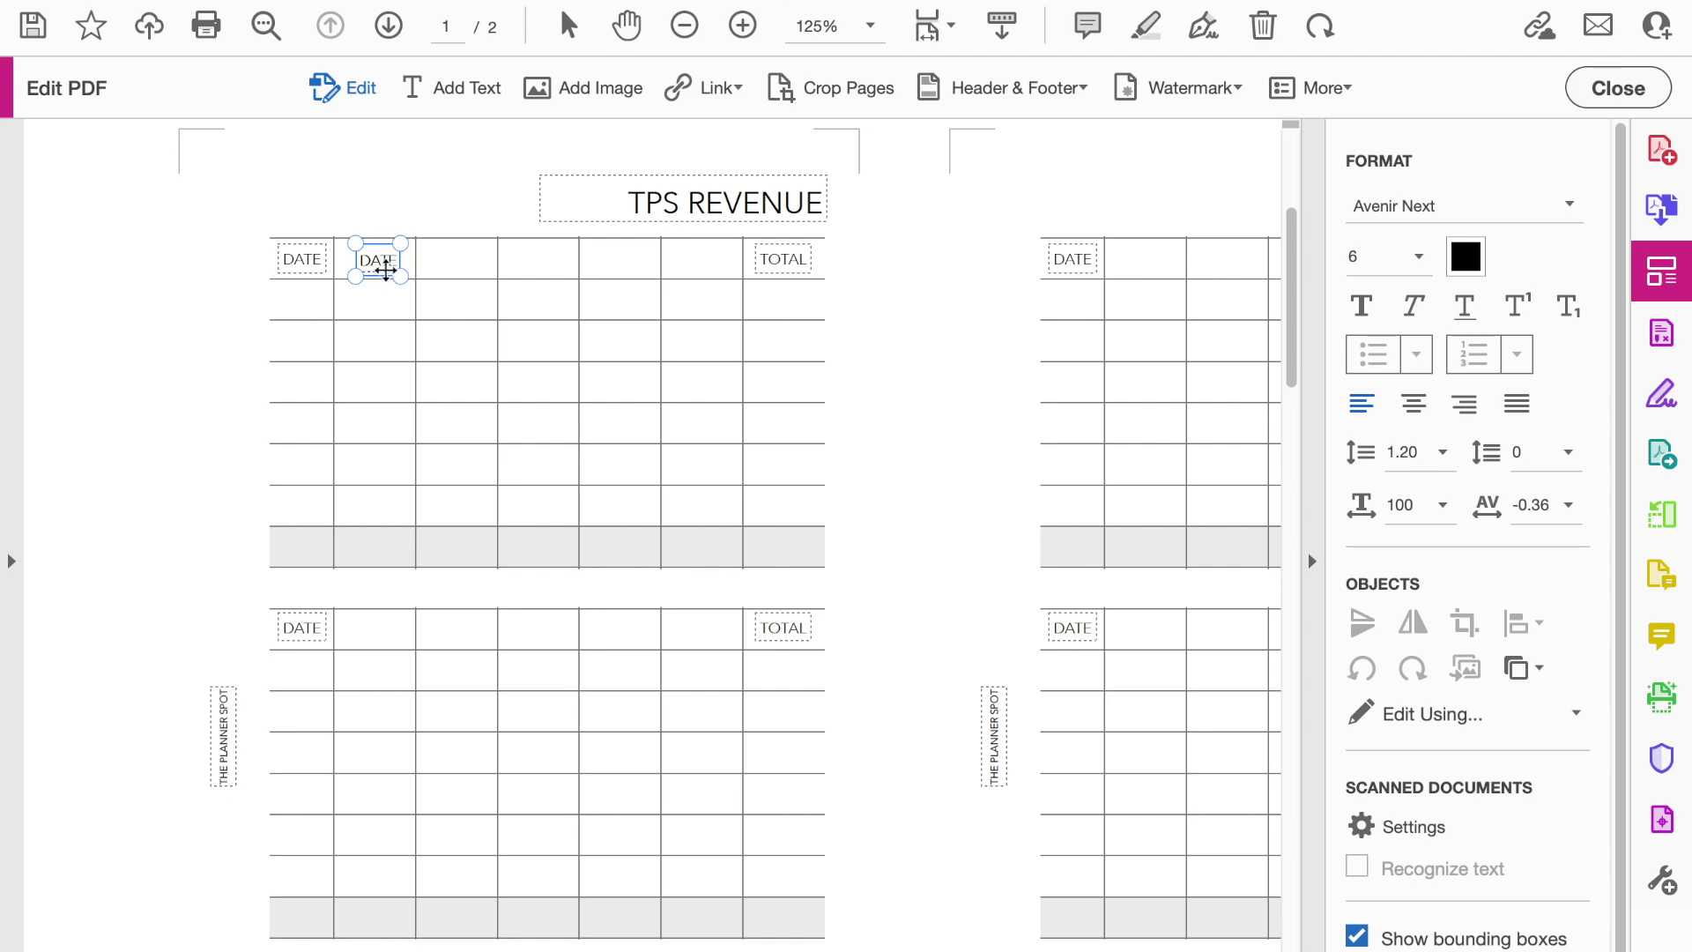
drag(389, 264, 465, 272)
click(385, 264)
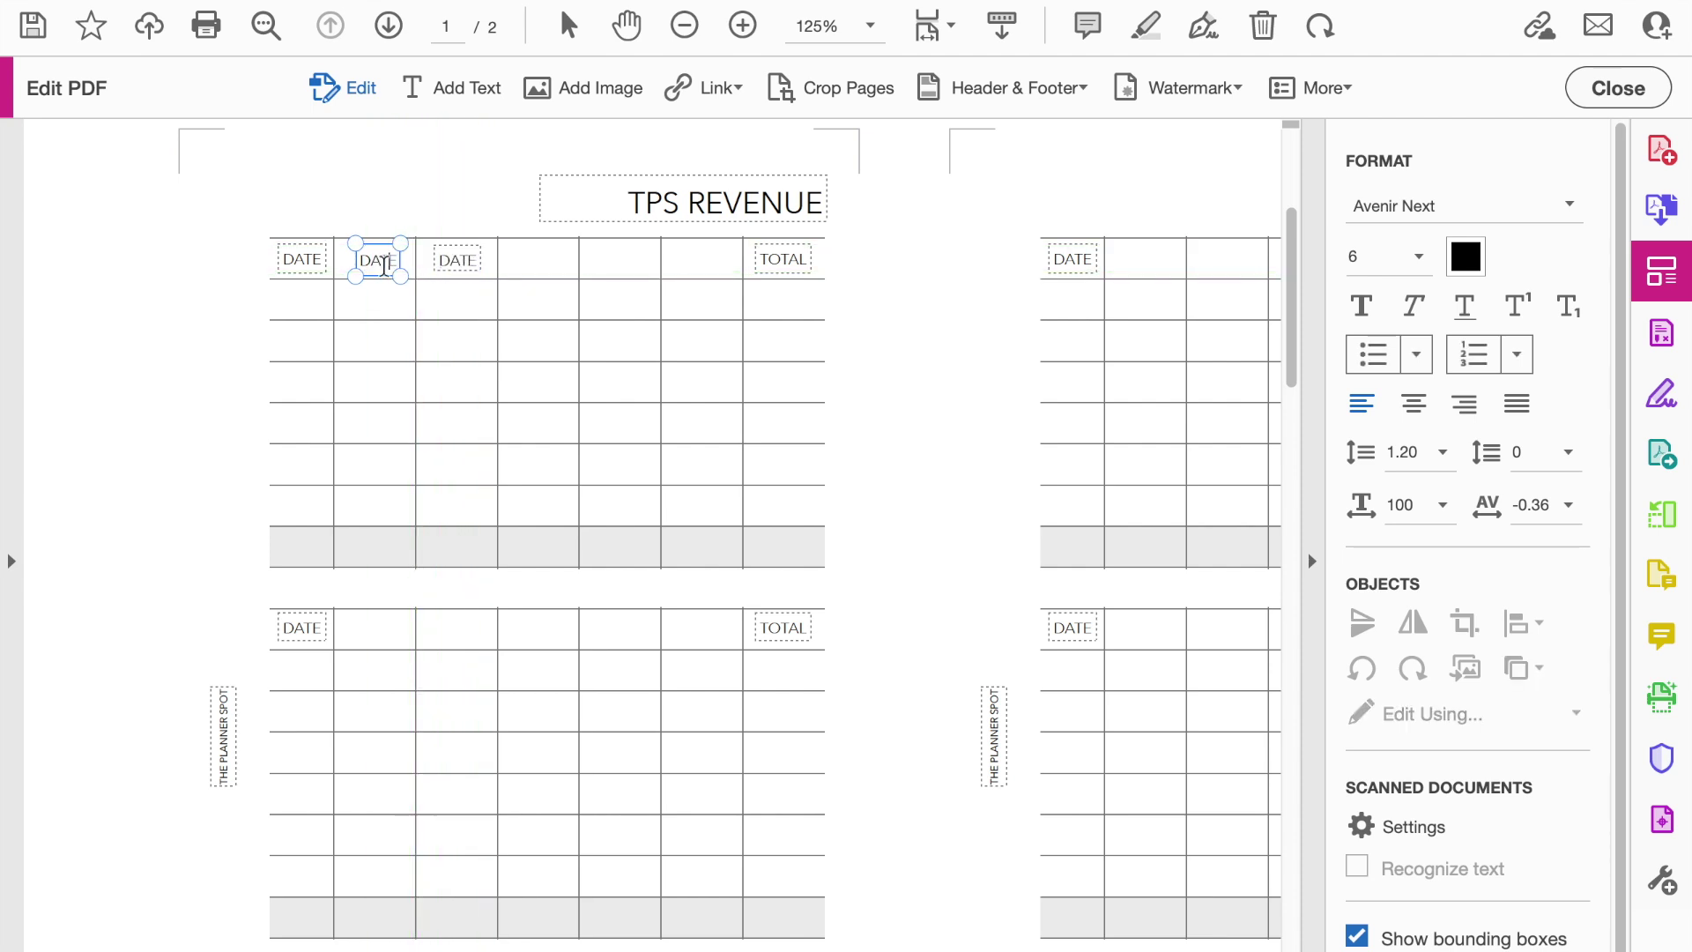
Step: Retype the two DATE copies as MAIN and ETSY
double_click(383, 265)
text(MAIN)
double_click(458, 264)
text(ETSY)
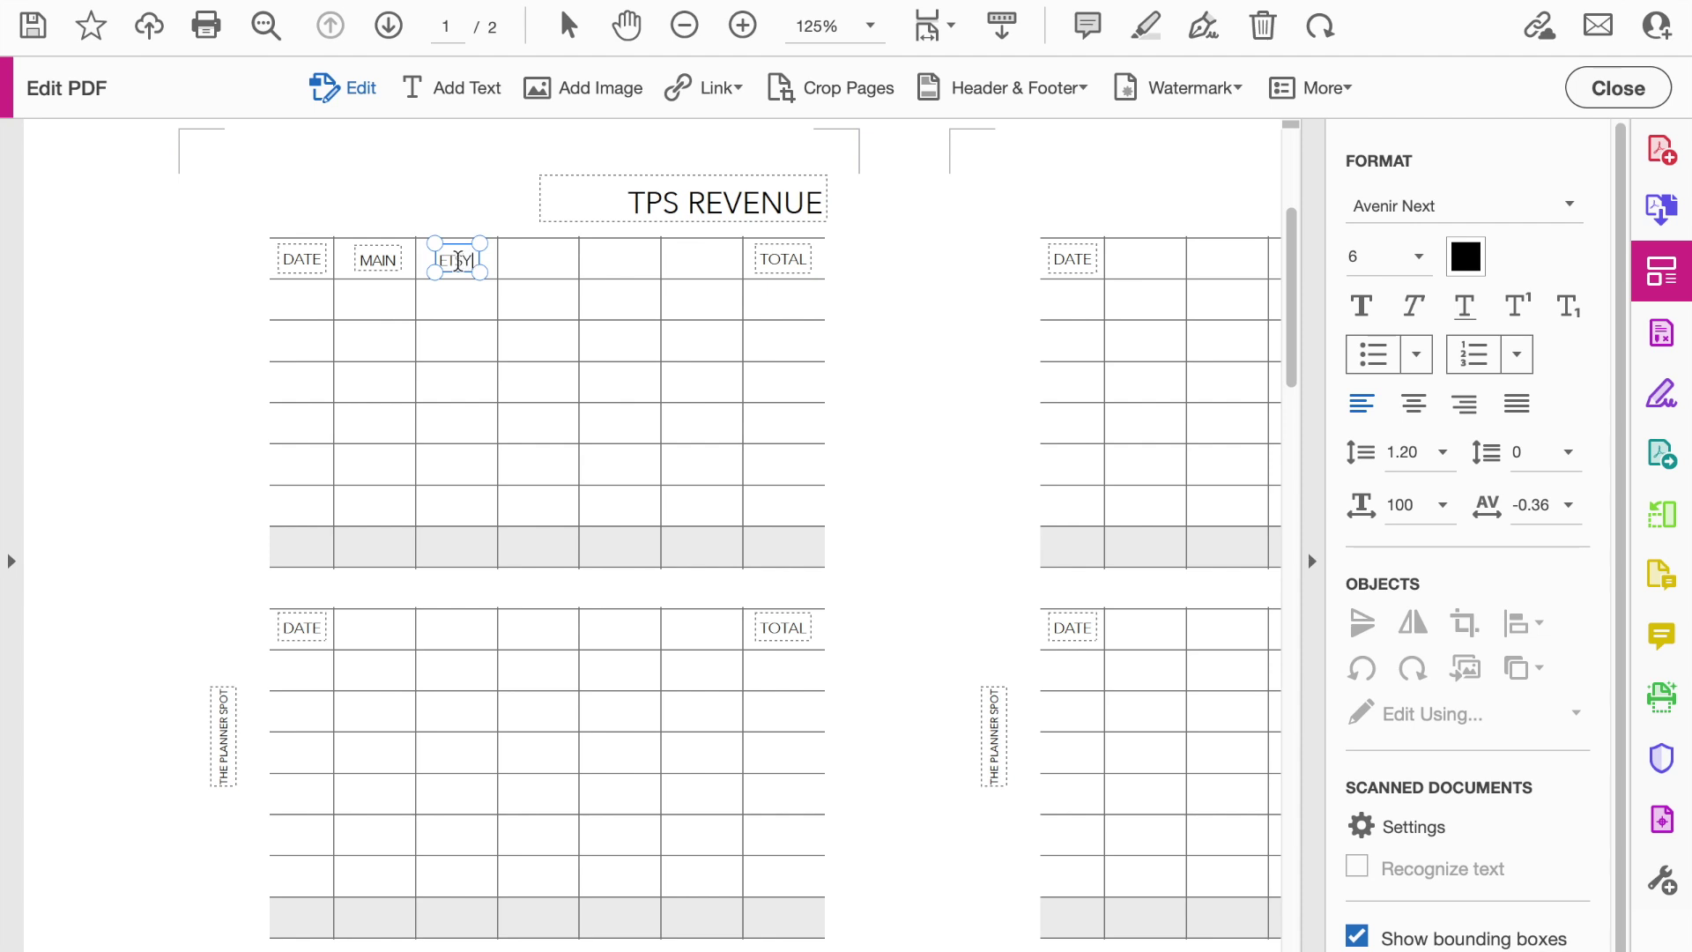
click(227, 295)
scroll(396, 212, right, 3)
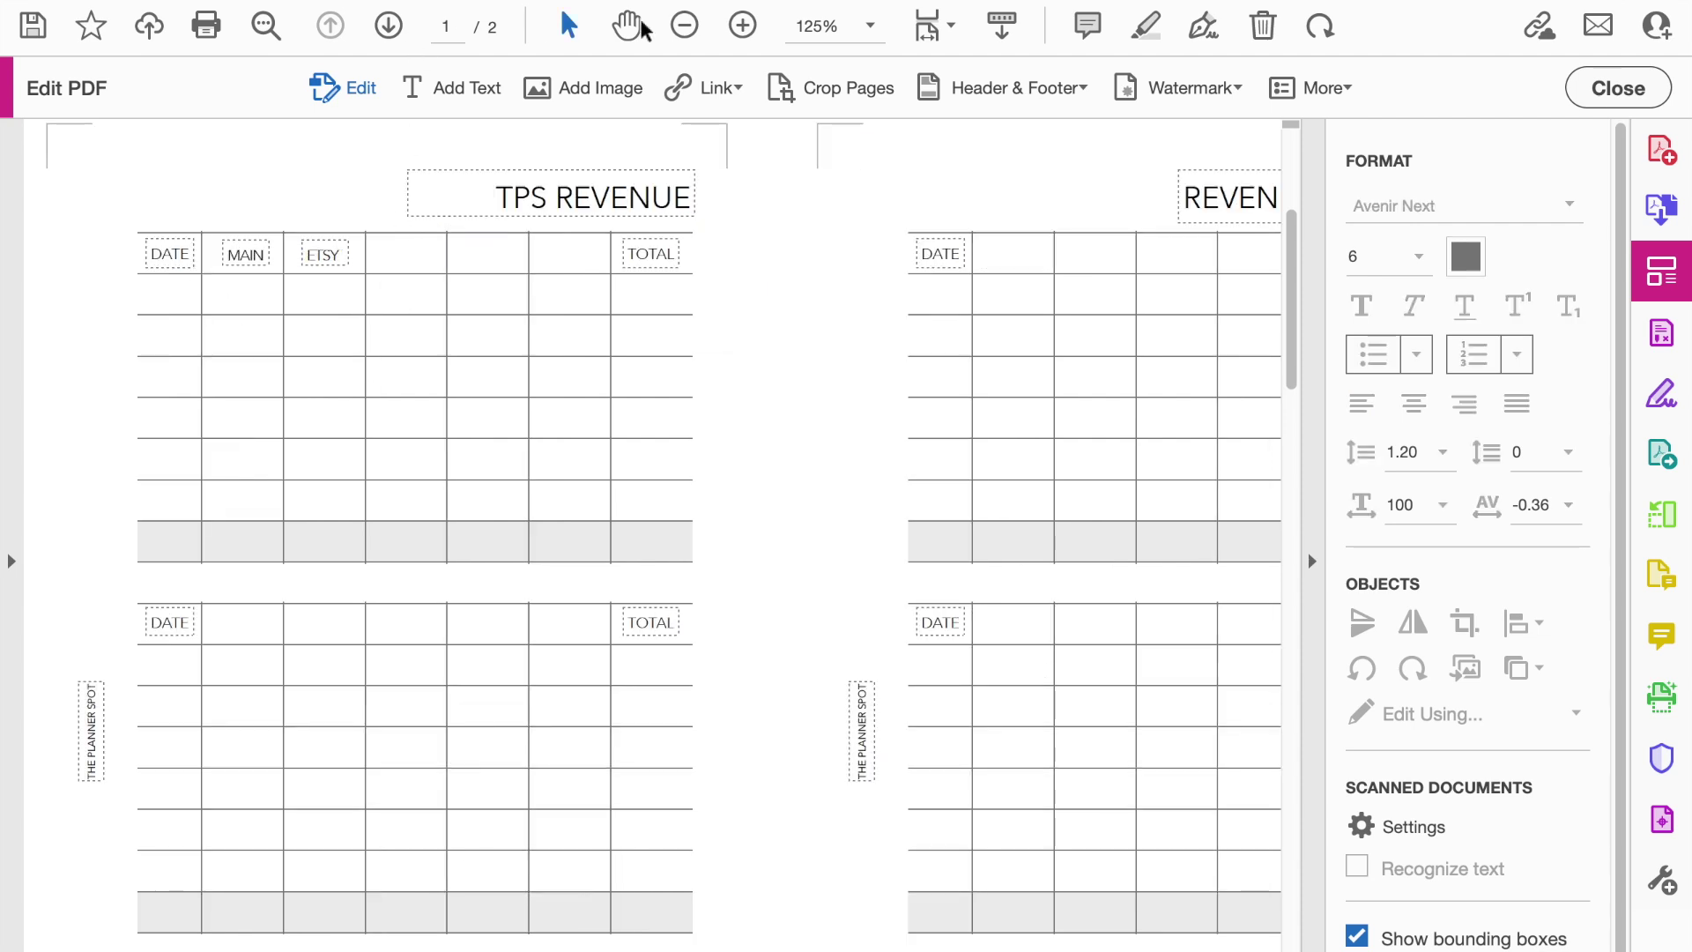
Step: Zoom out to 50%, view page 2, then return to page 1
click(868, 25)
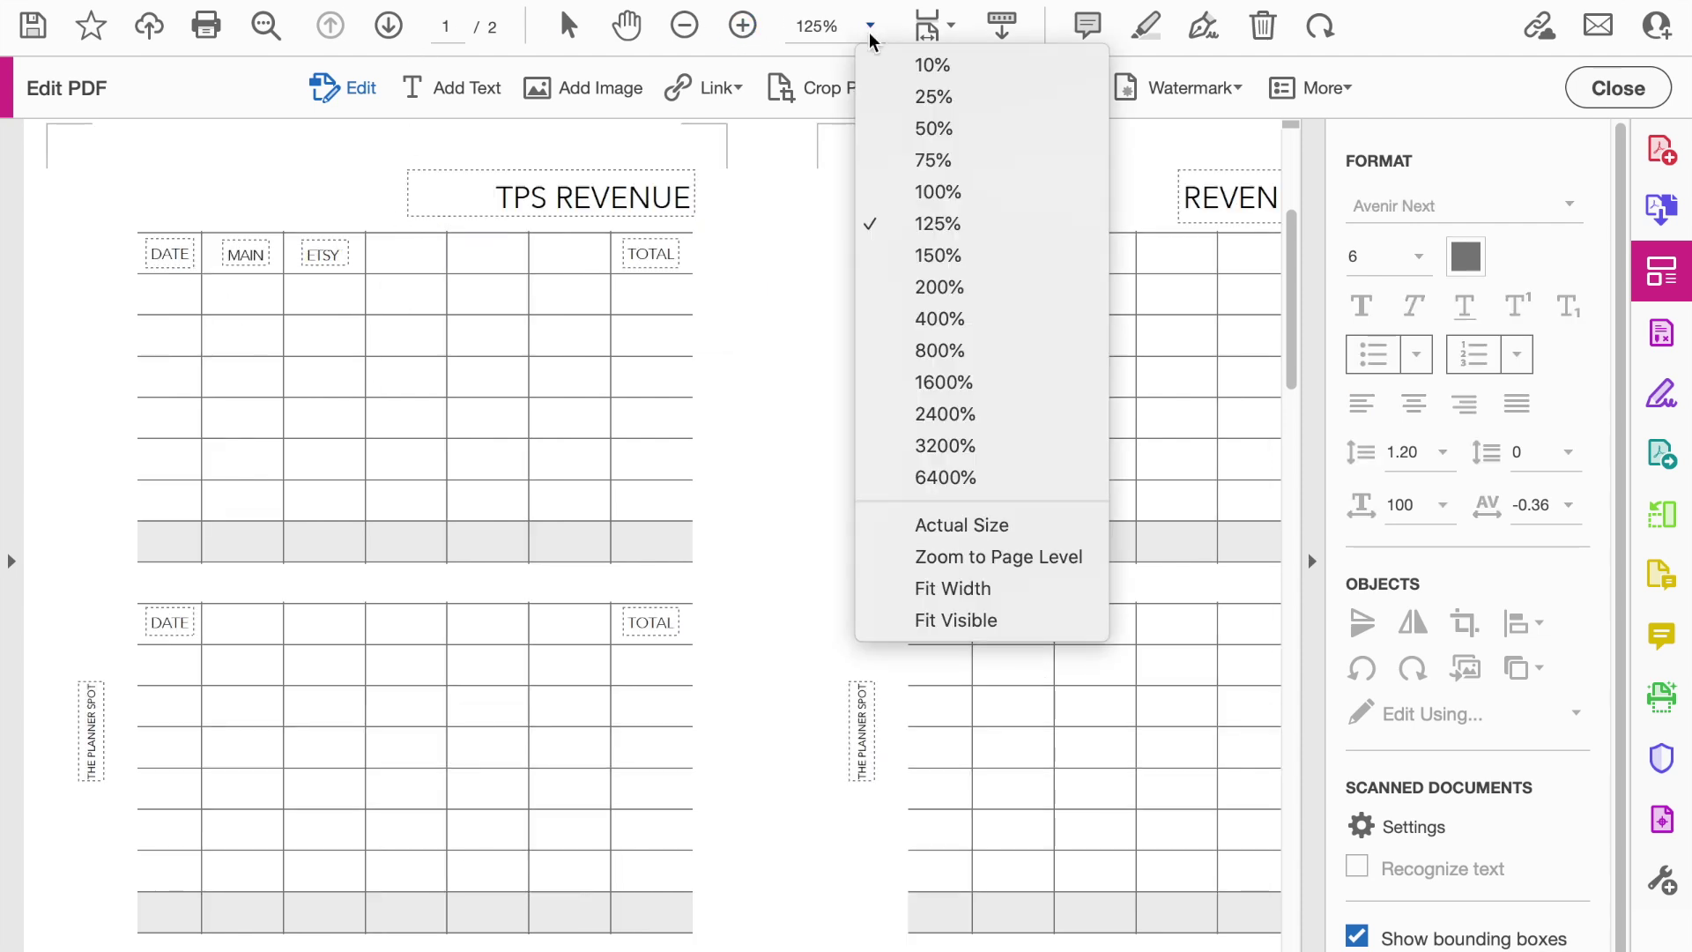
click(904, 134)
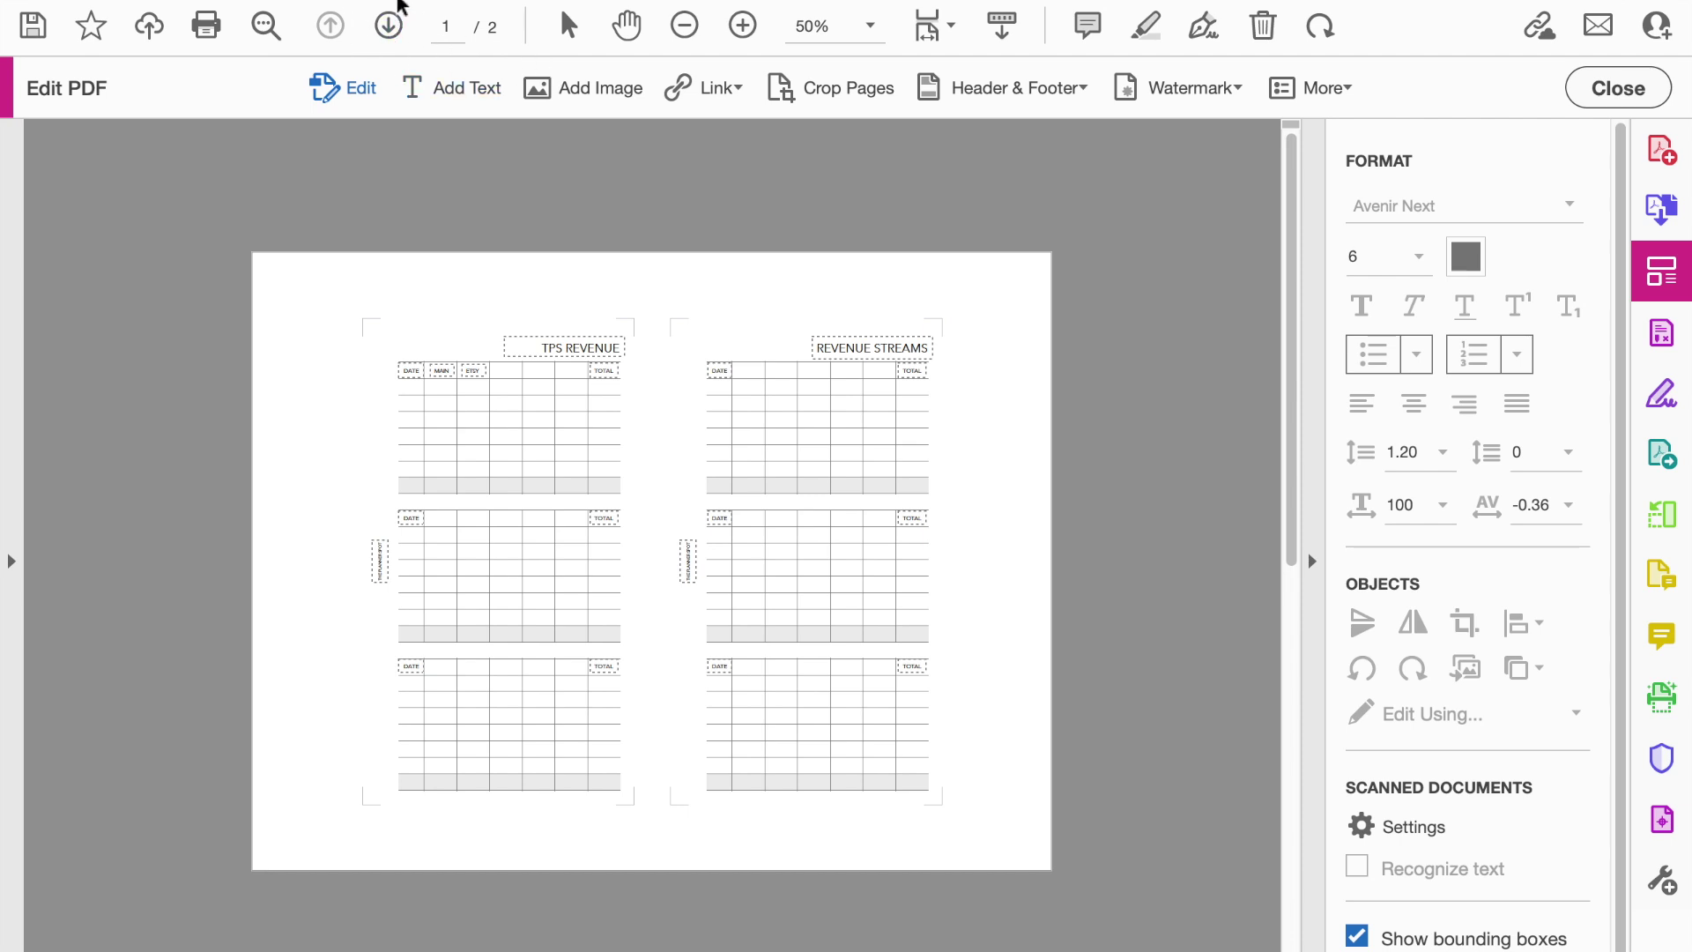
click(388, 24)
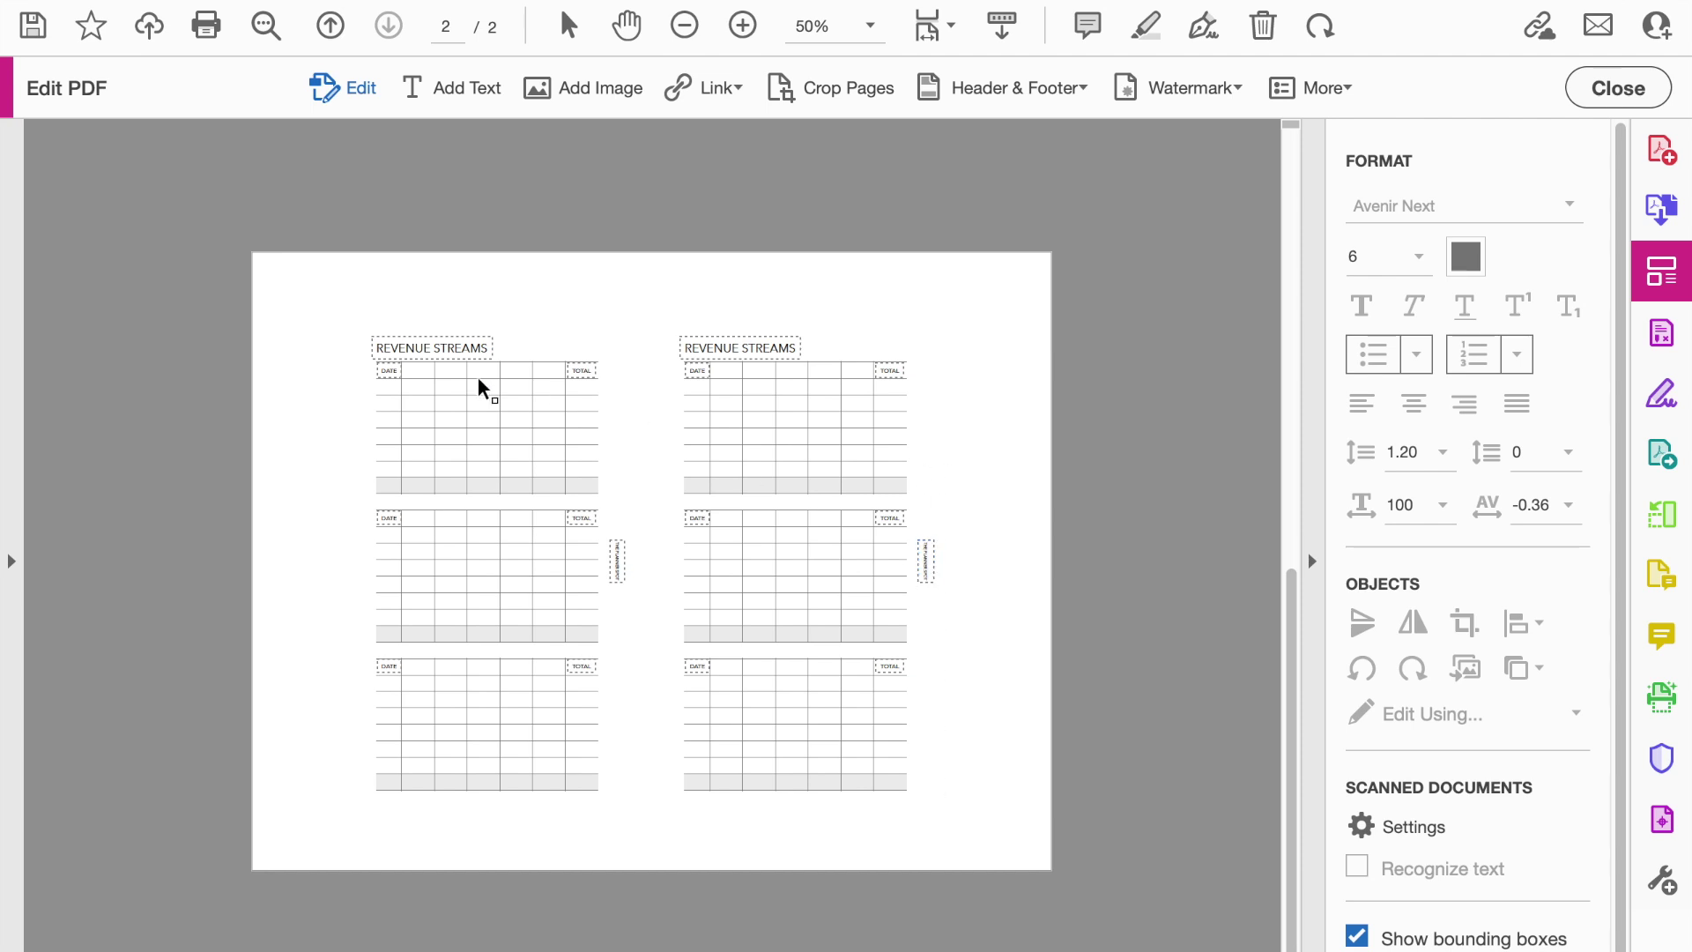
click(330, 26)
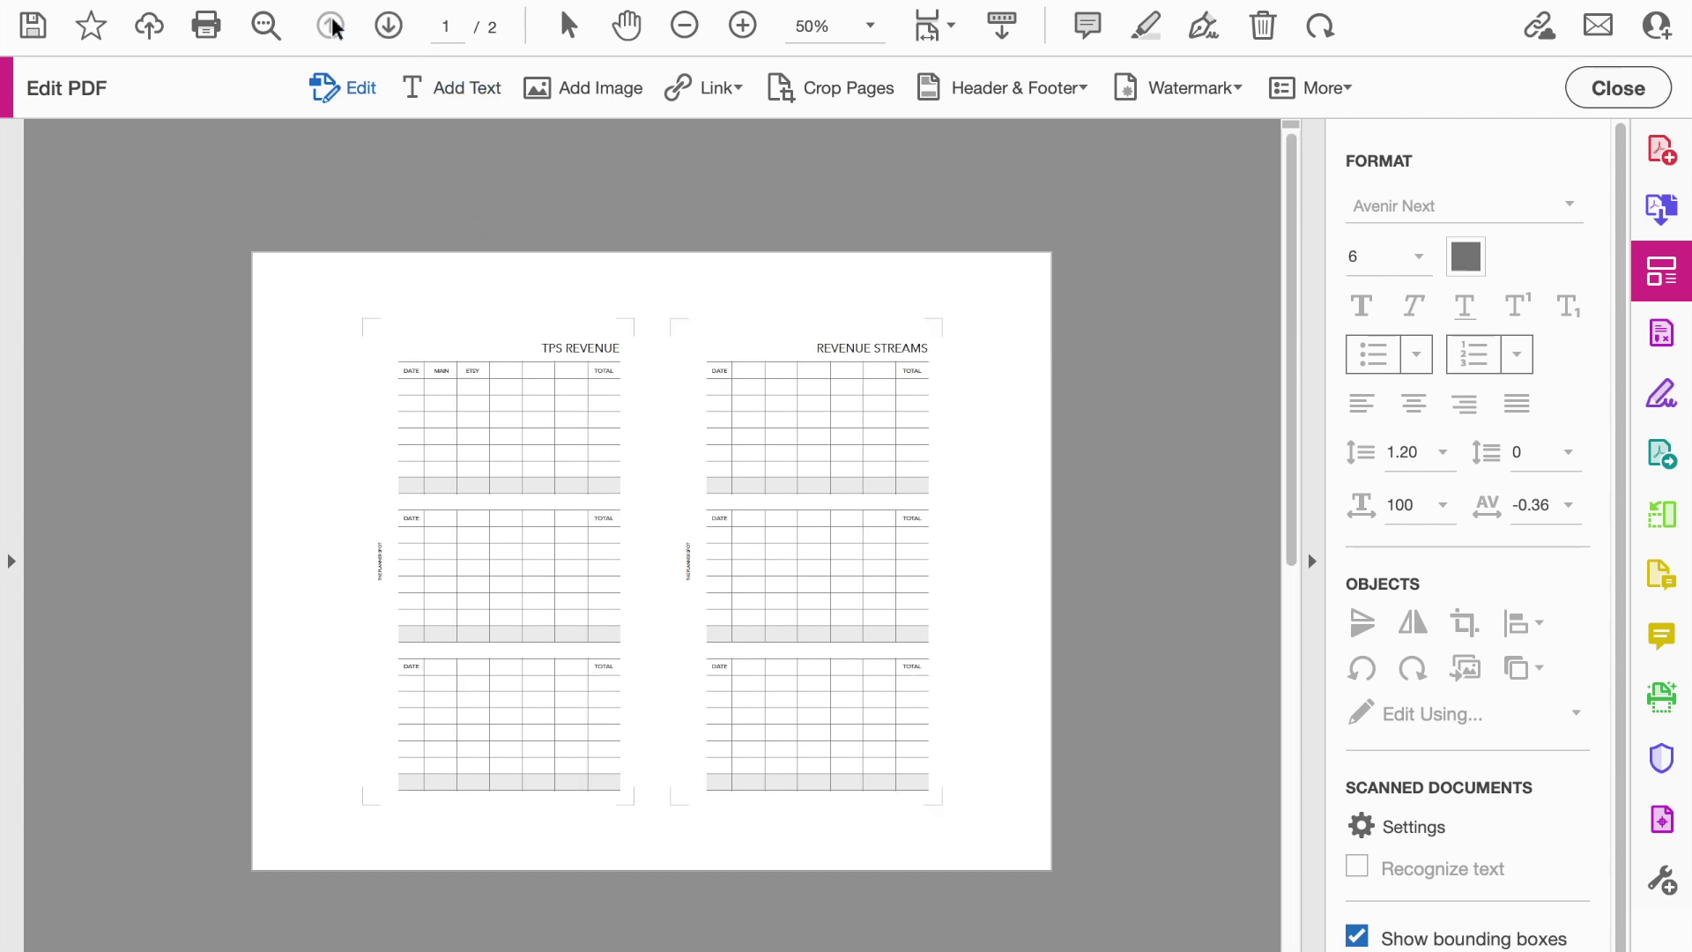
Step: Rename the right table's REVENUE STREAMS heading to SAM+CO REVENUE
click(846, 349)
triple_click(845, 350)
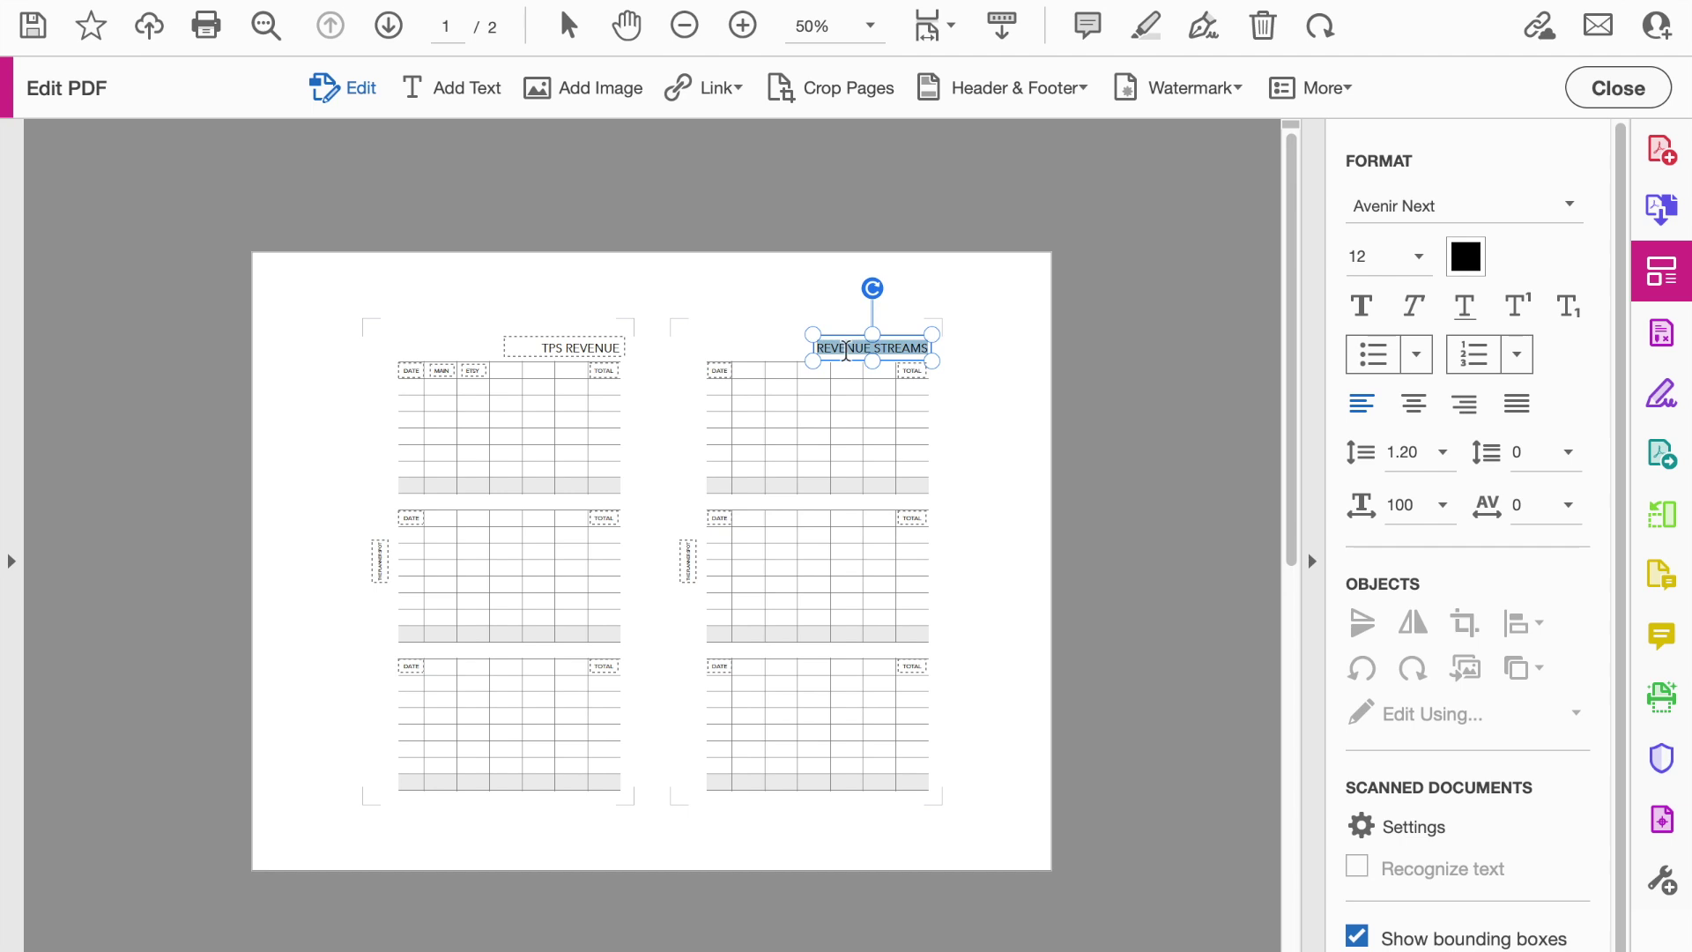
text(SAM)
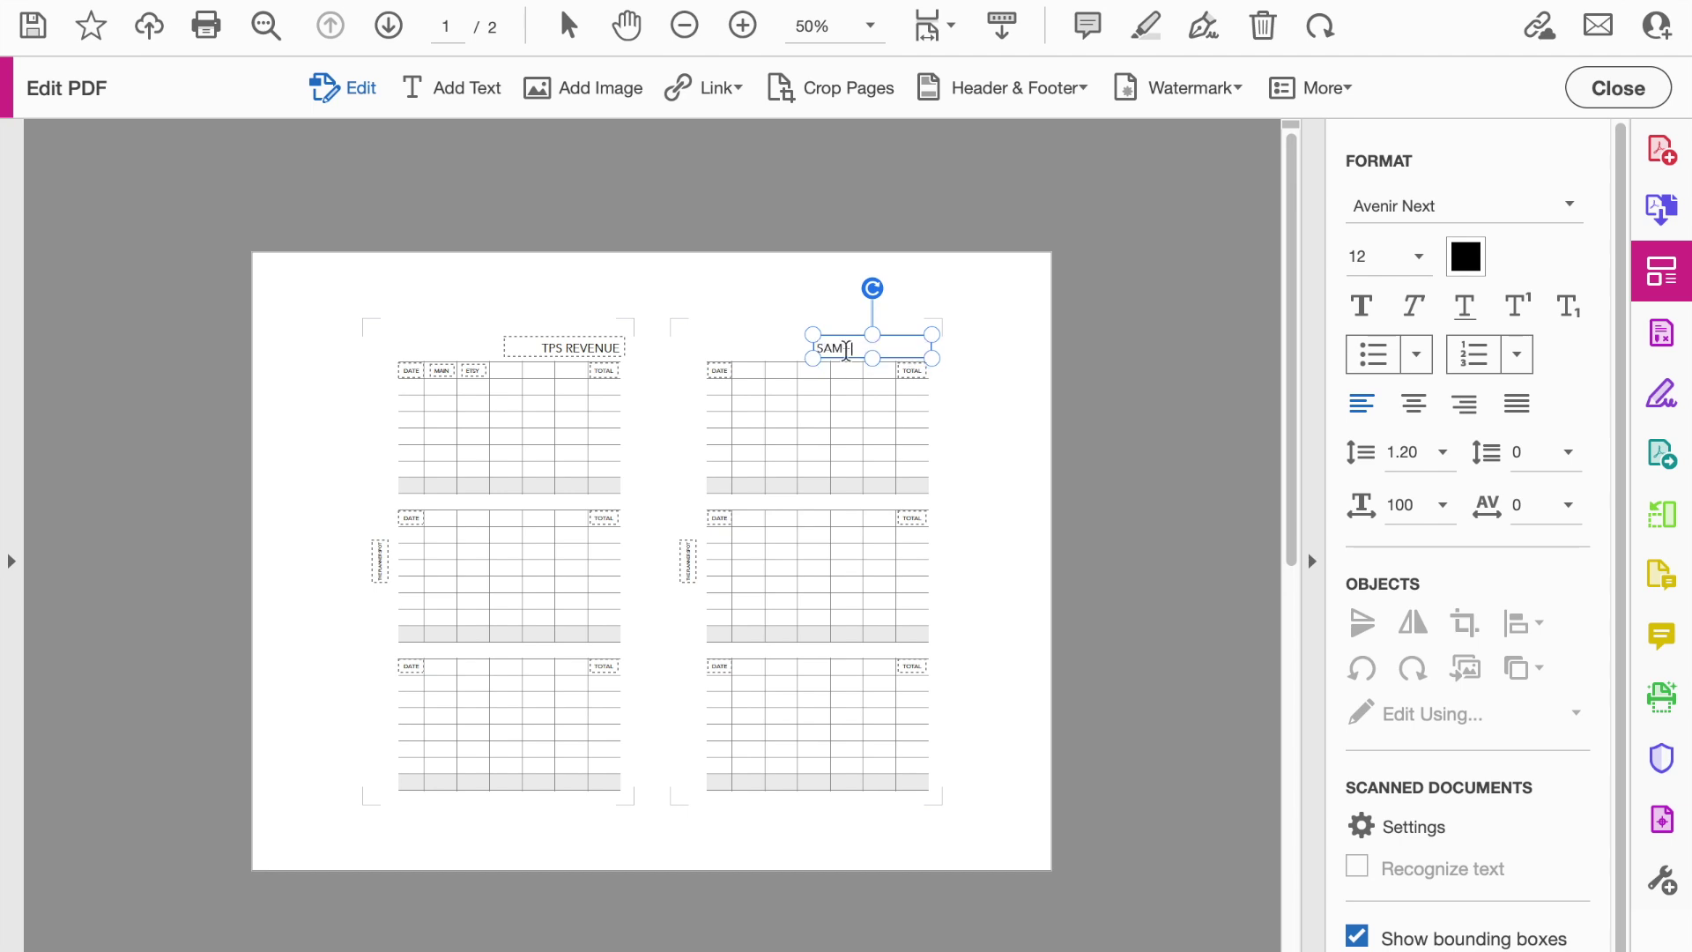
text( CO REVENUE)
click(1029, 298)
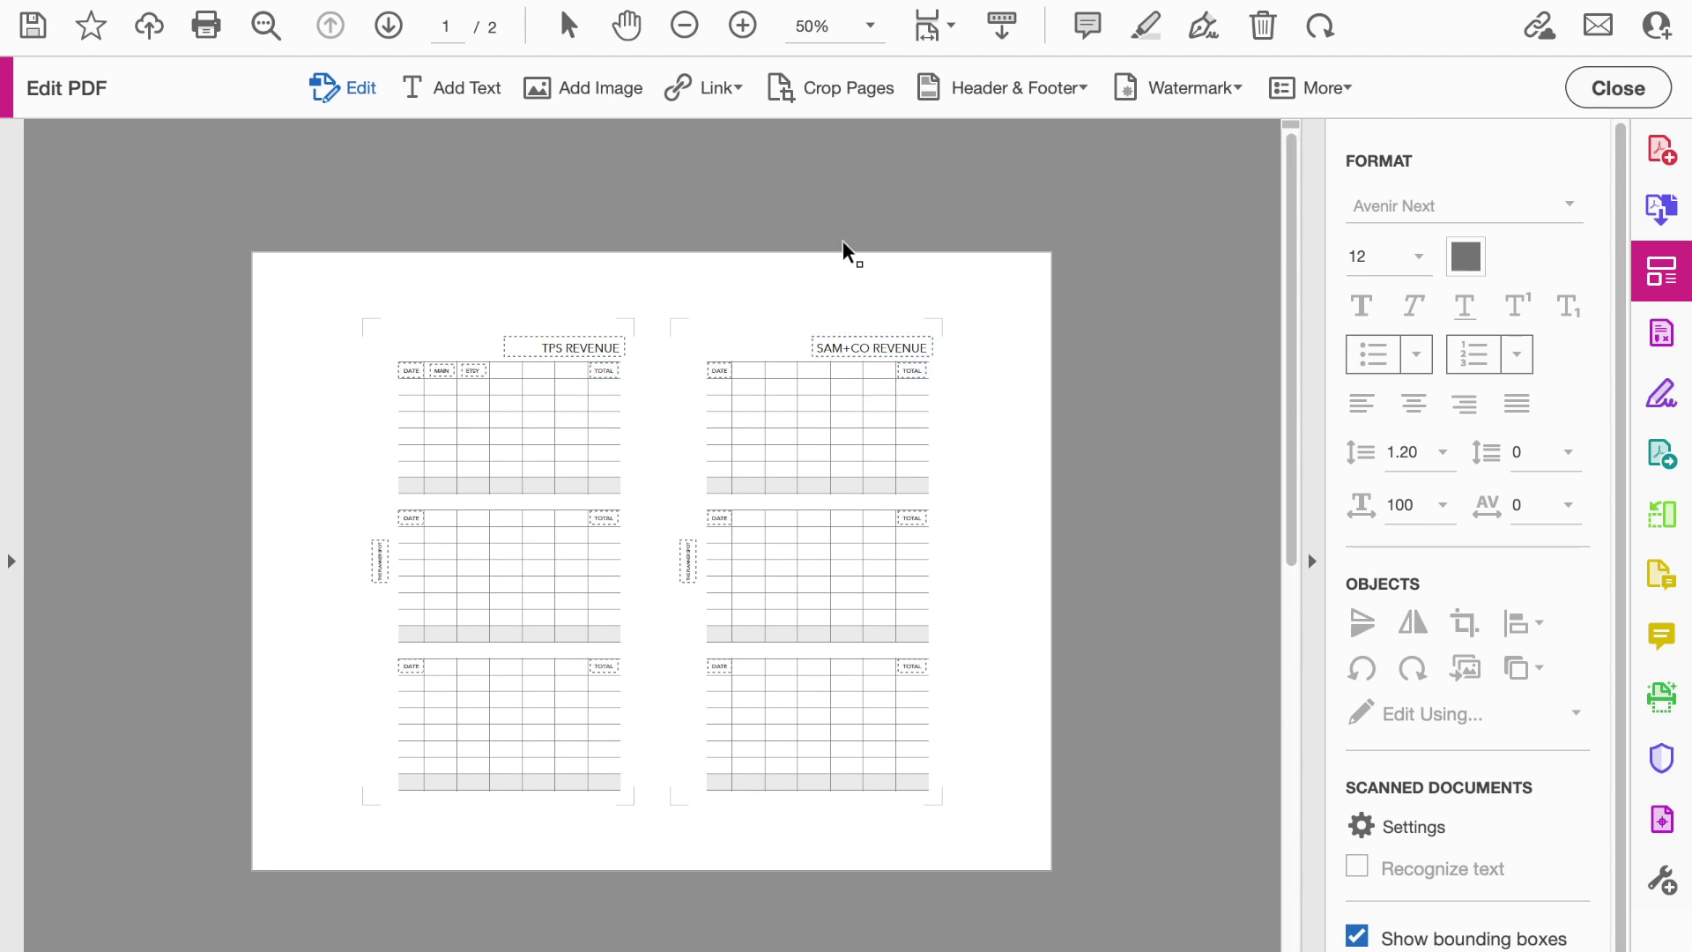
click(391, 25)
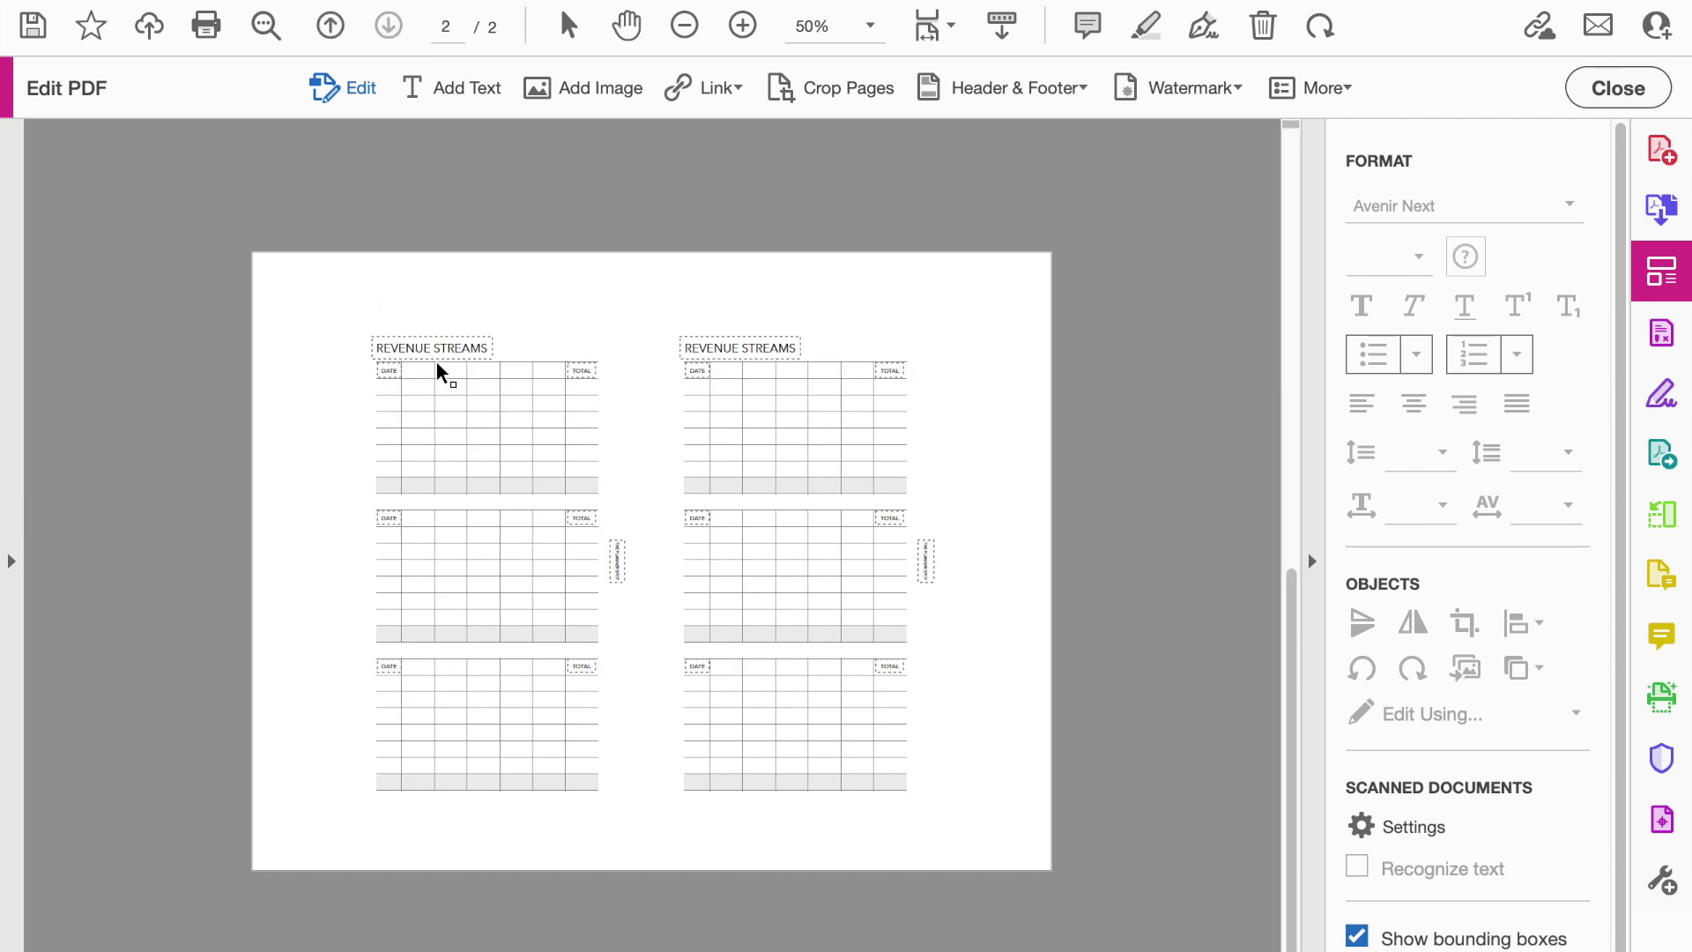
Step: Compare pages 1 and 2, then fit page 1 to the window width
click(331, 24)
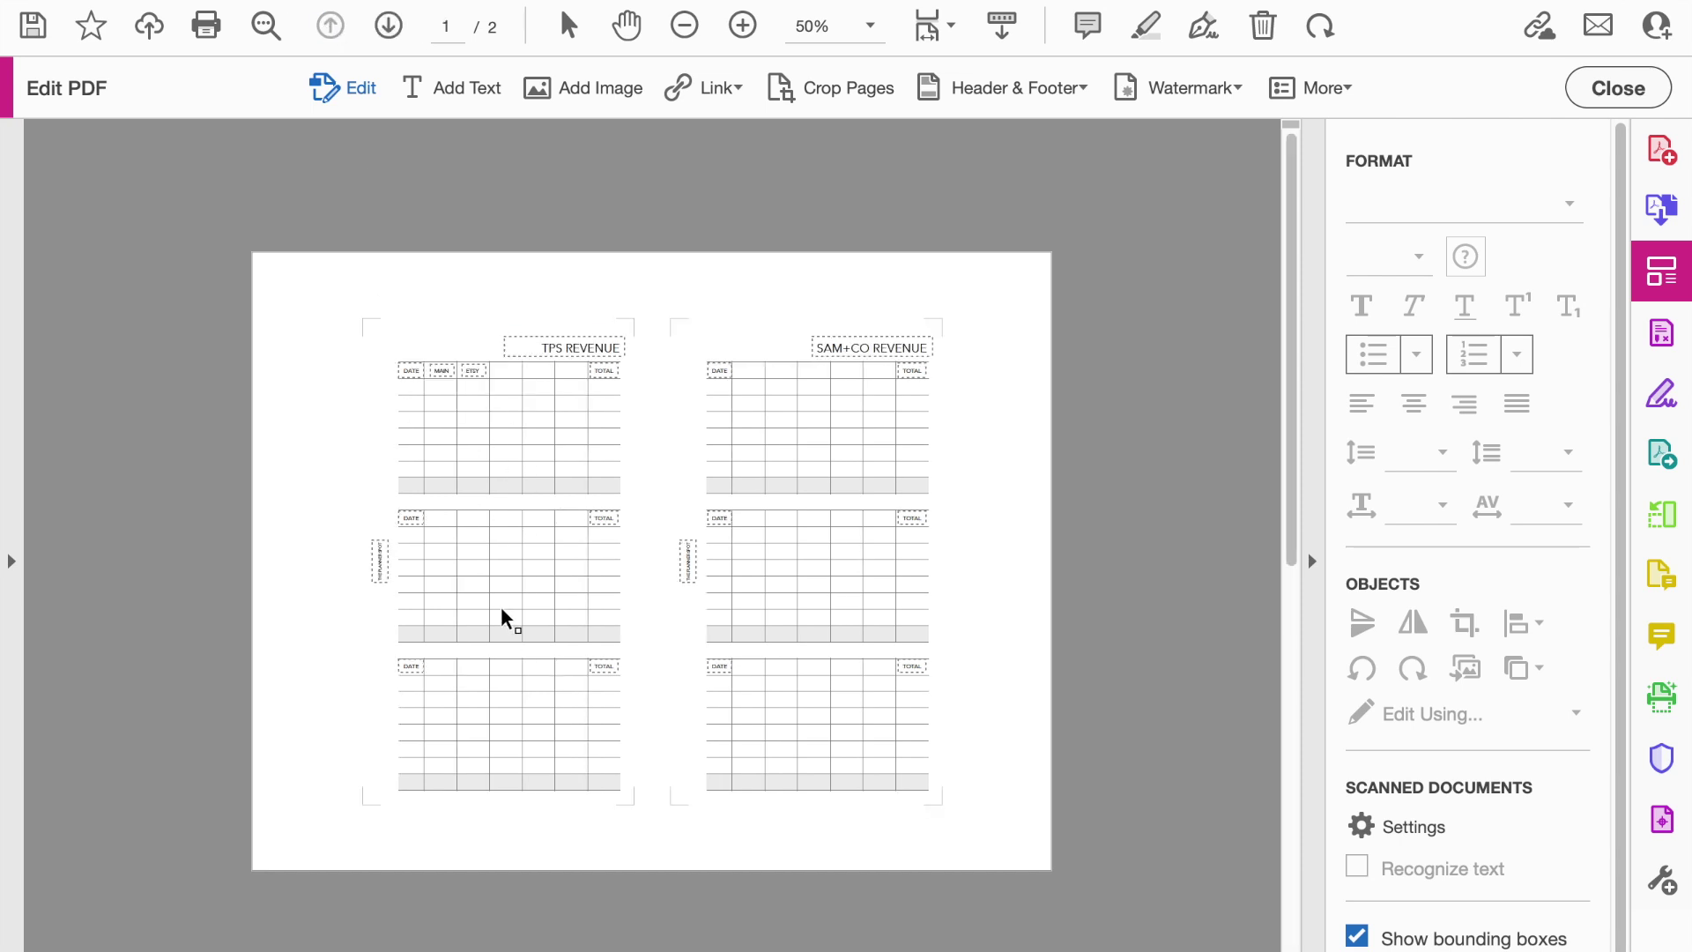
click(388, 25)
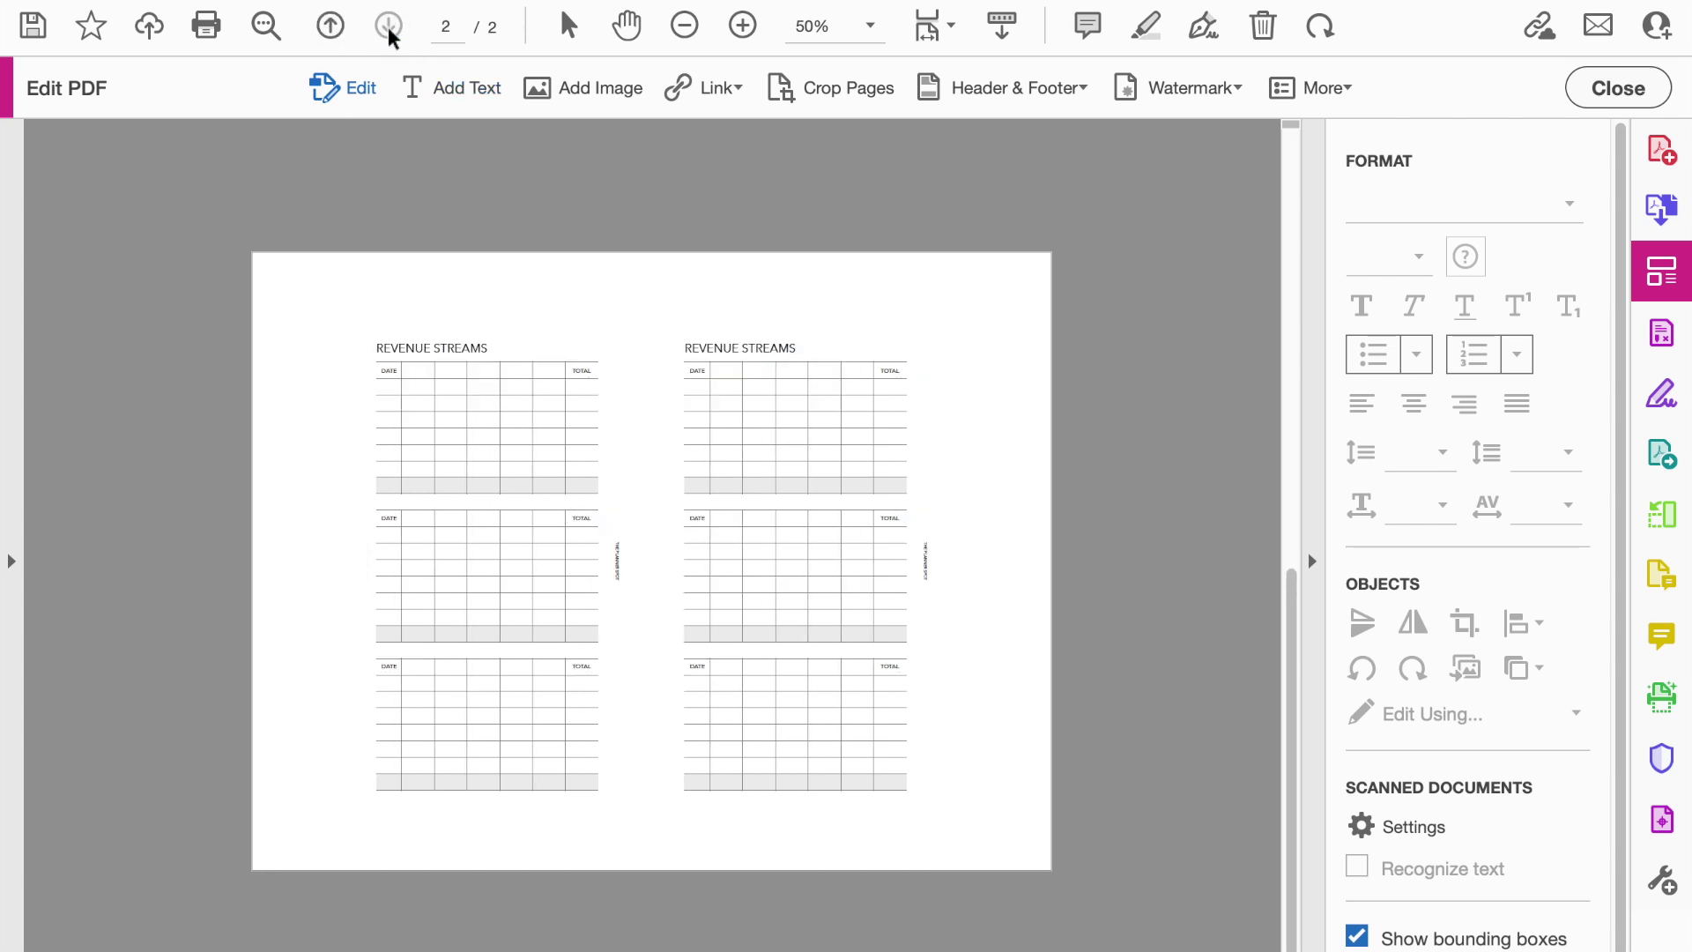
click(335, 28)
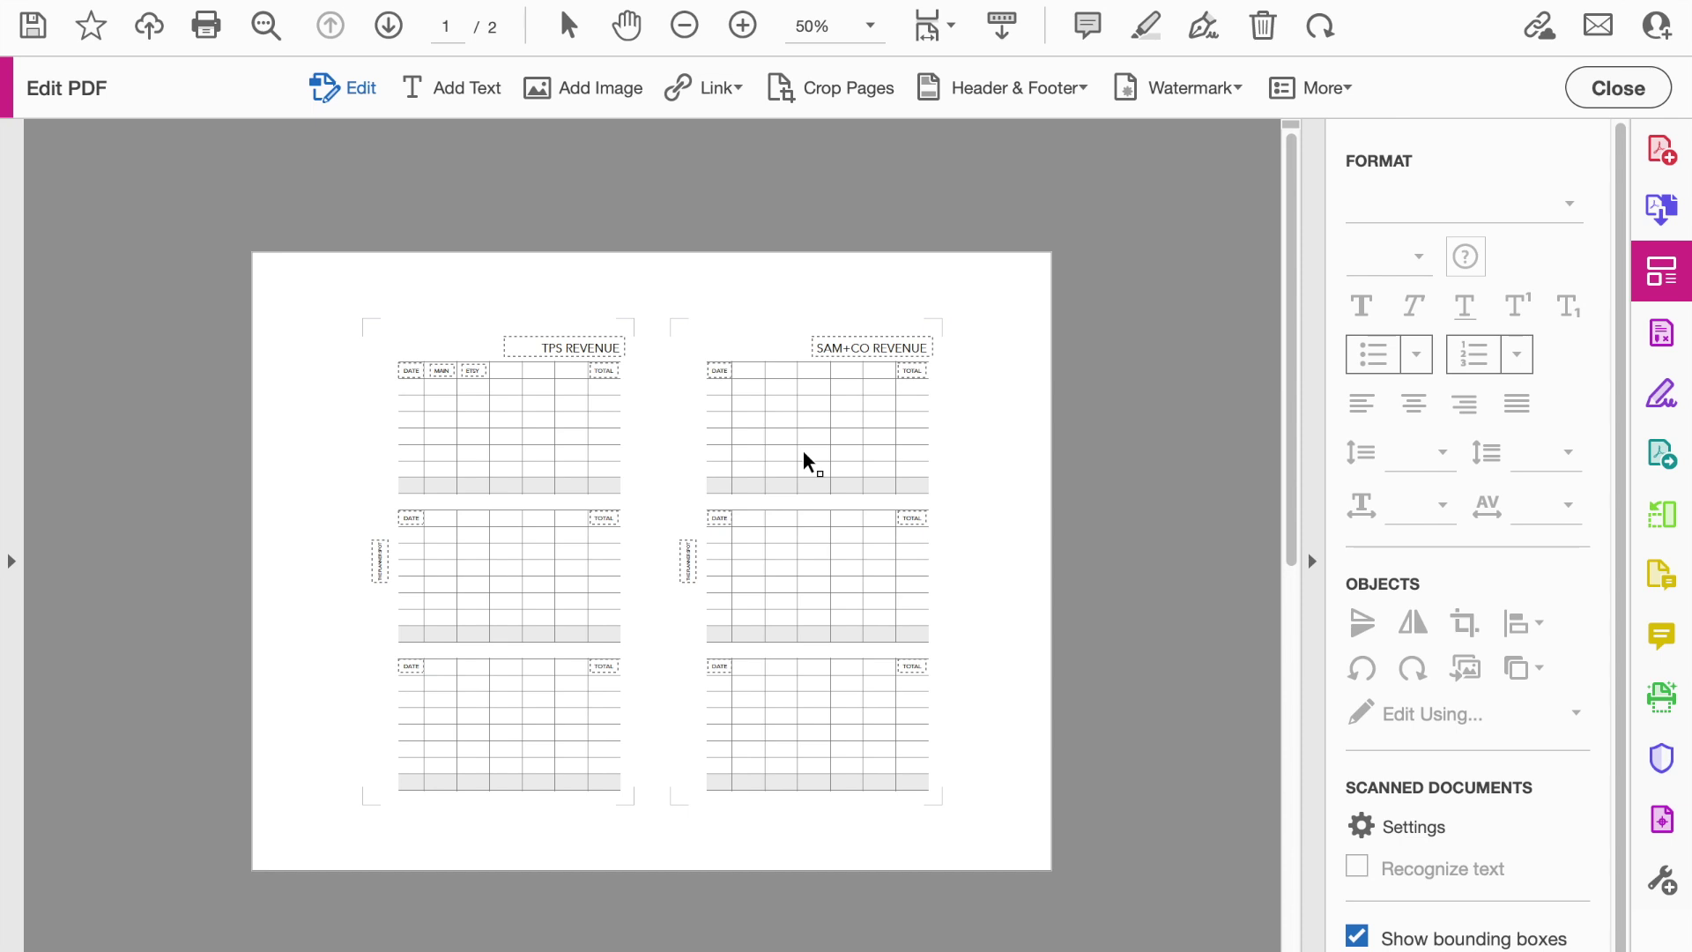
key(ctrl+2)
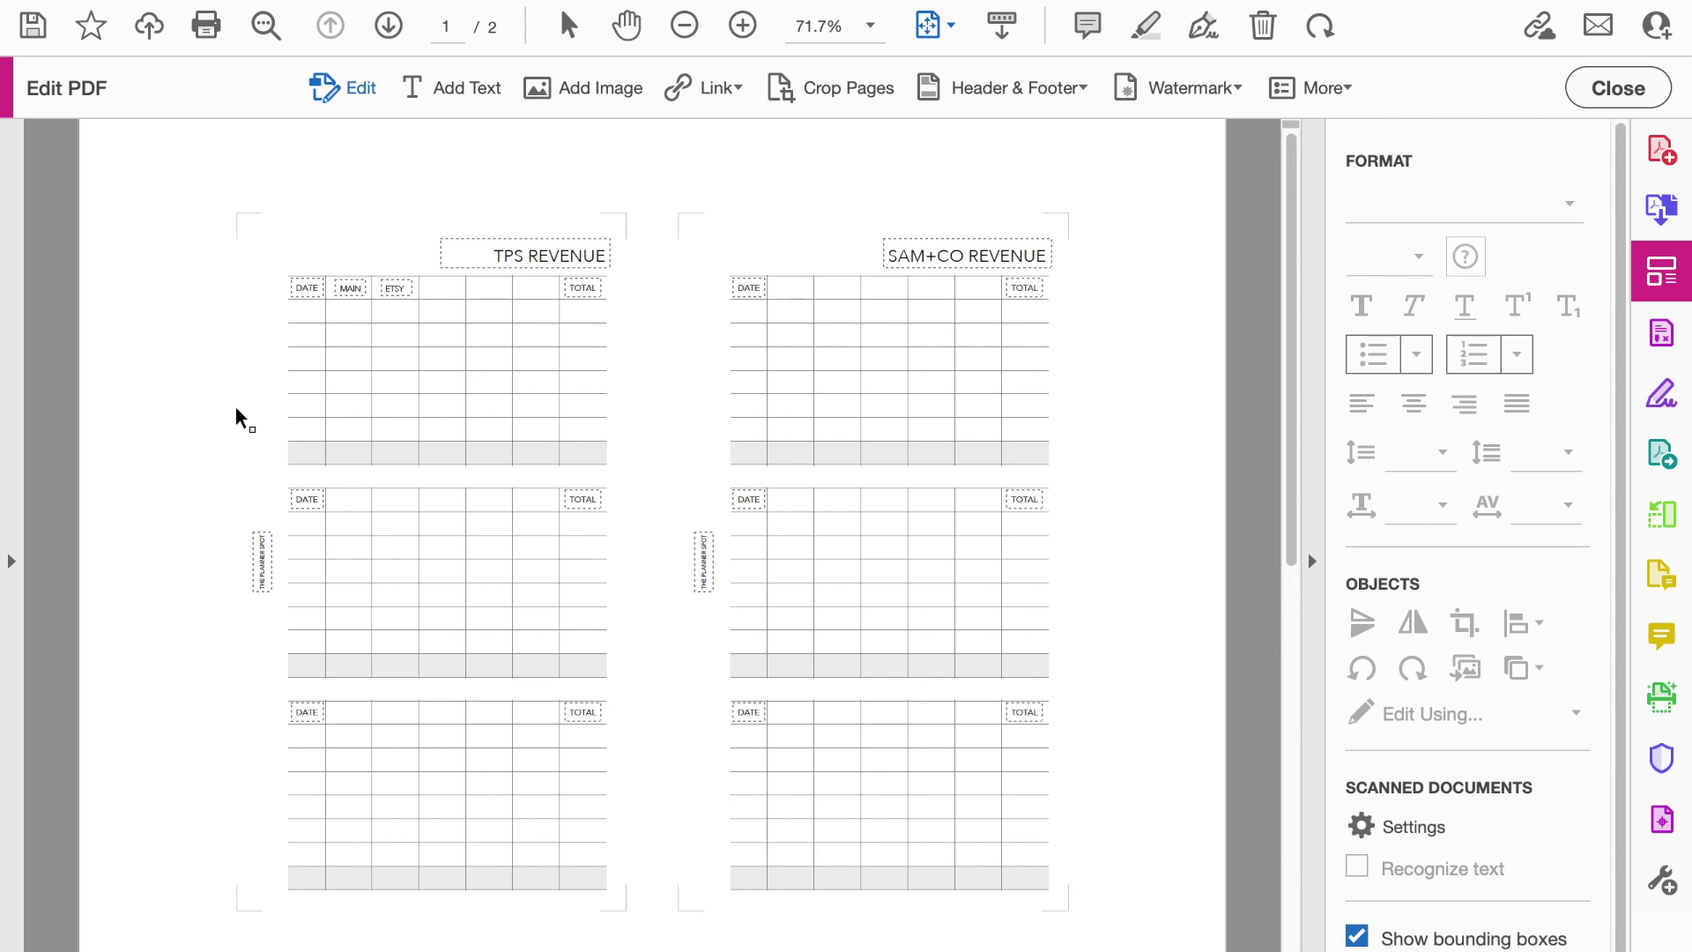
key(ctrl+Left)
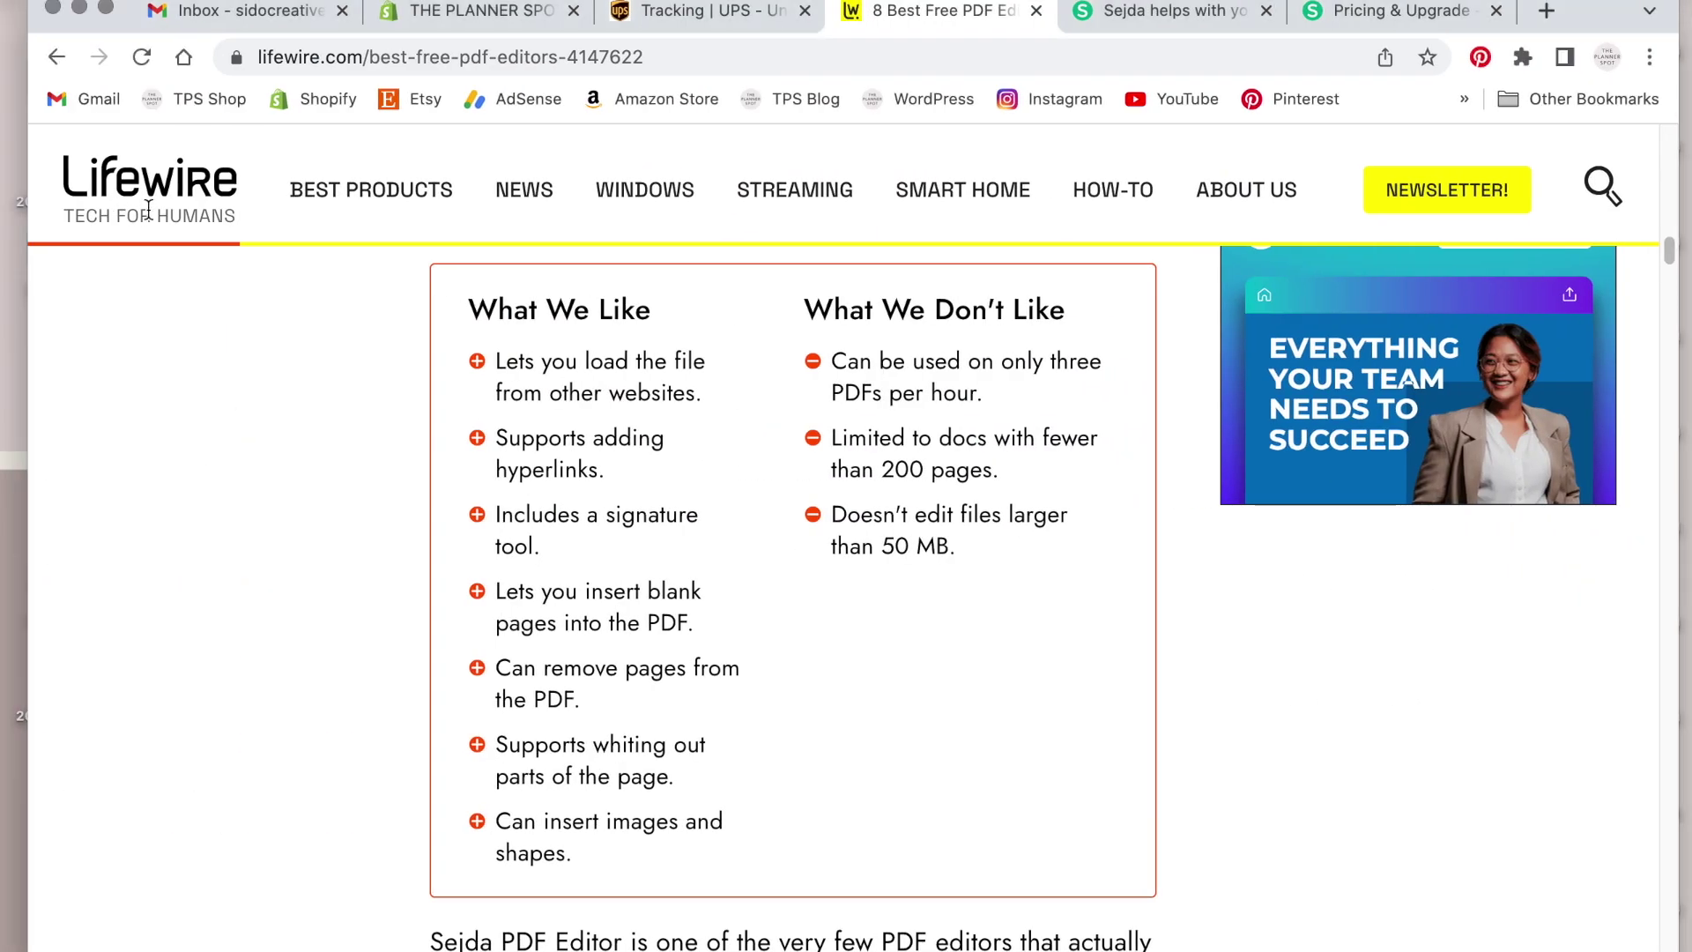
Step: Scroll the Lifewire article to Sejda PDF Editor's What We Like and What We Don't Like list
scroll(333, 569, up, 10)
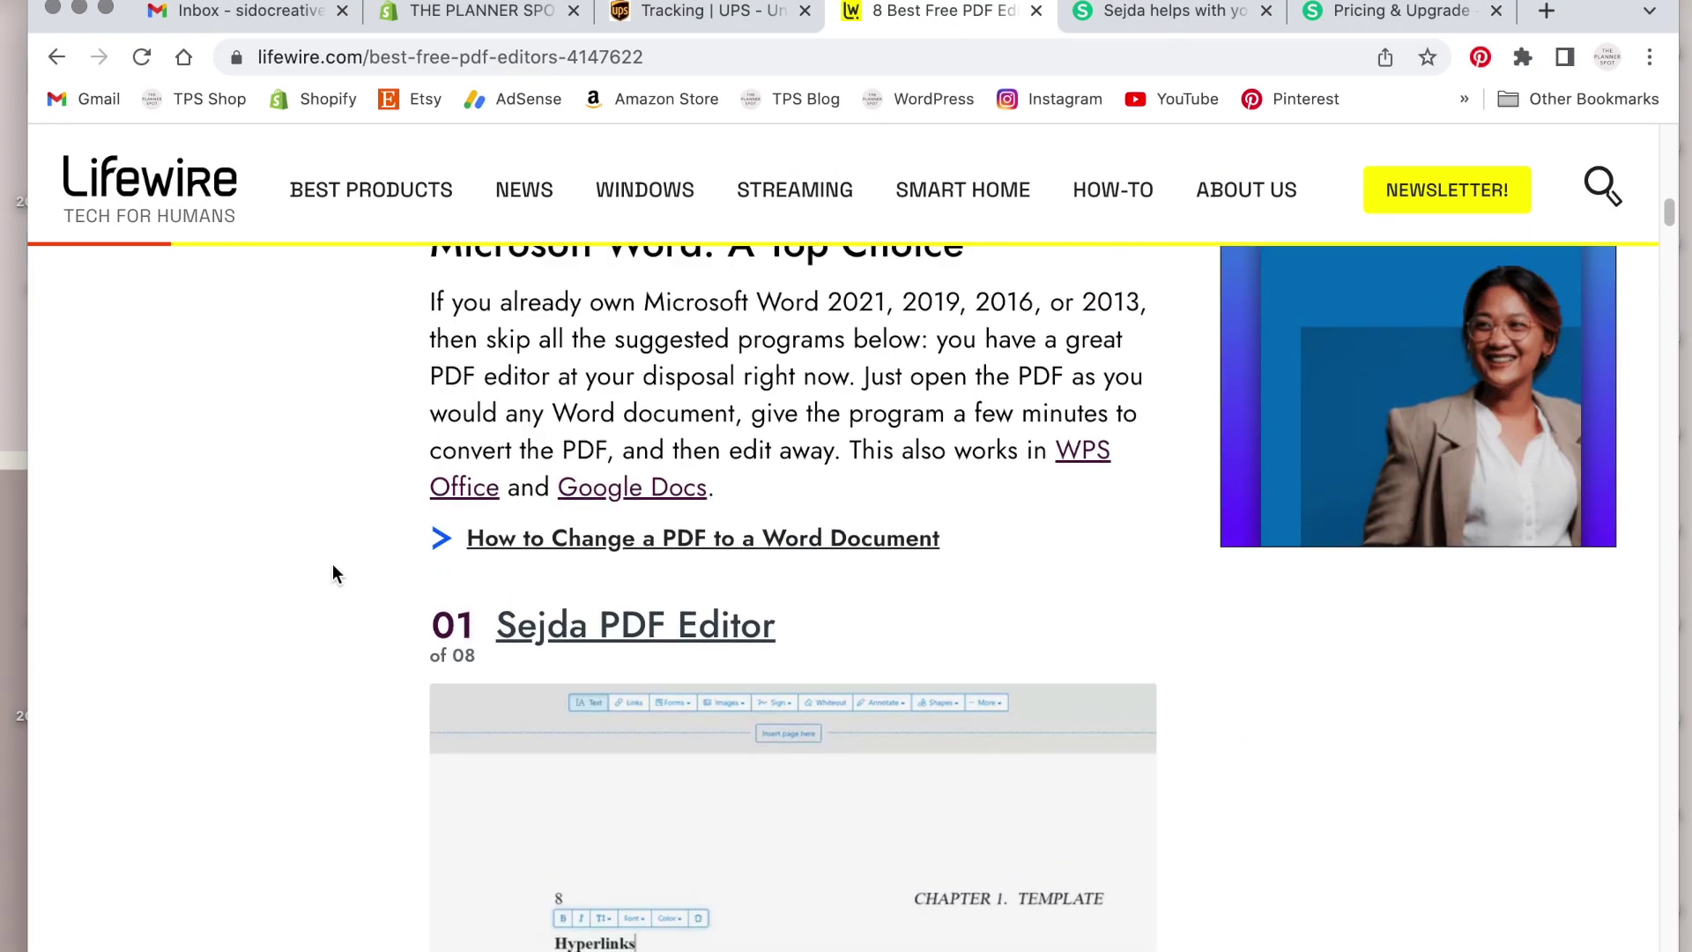
scroll(332, 565, down, 7)
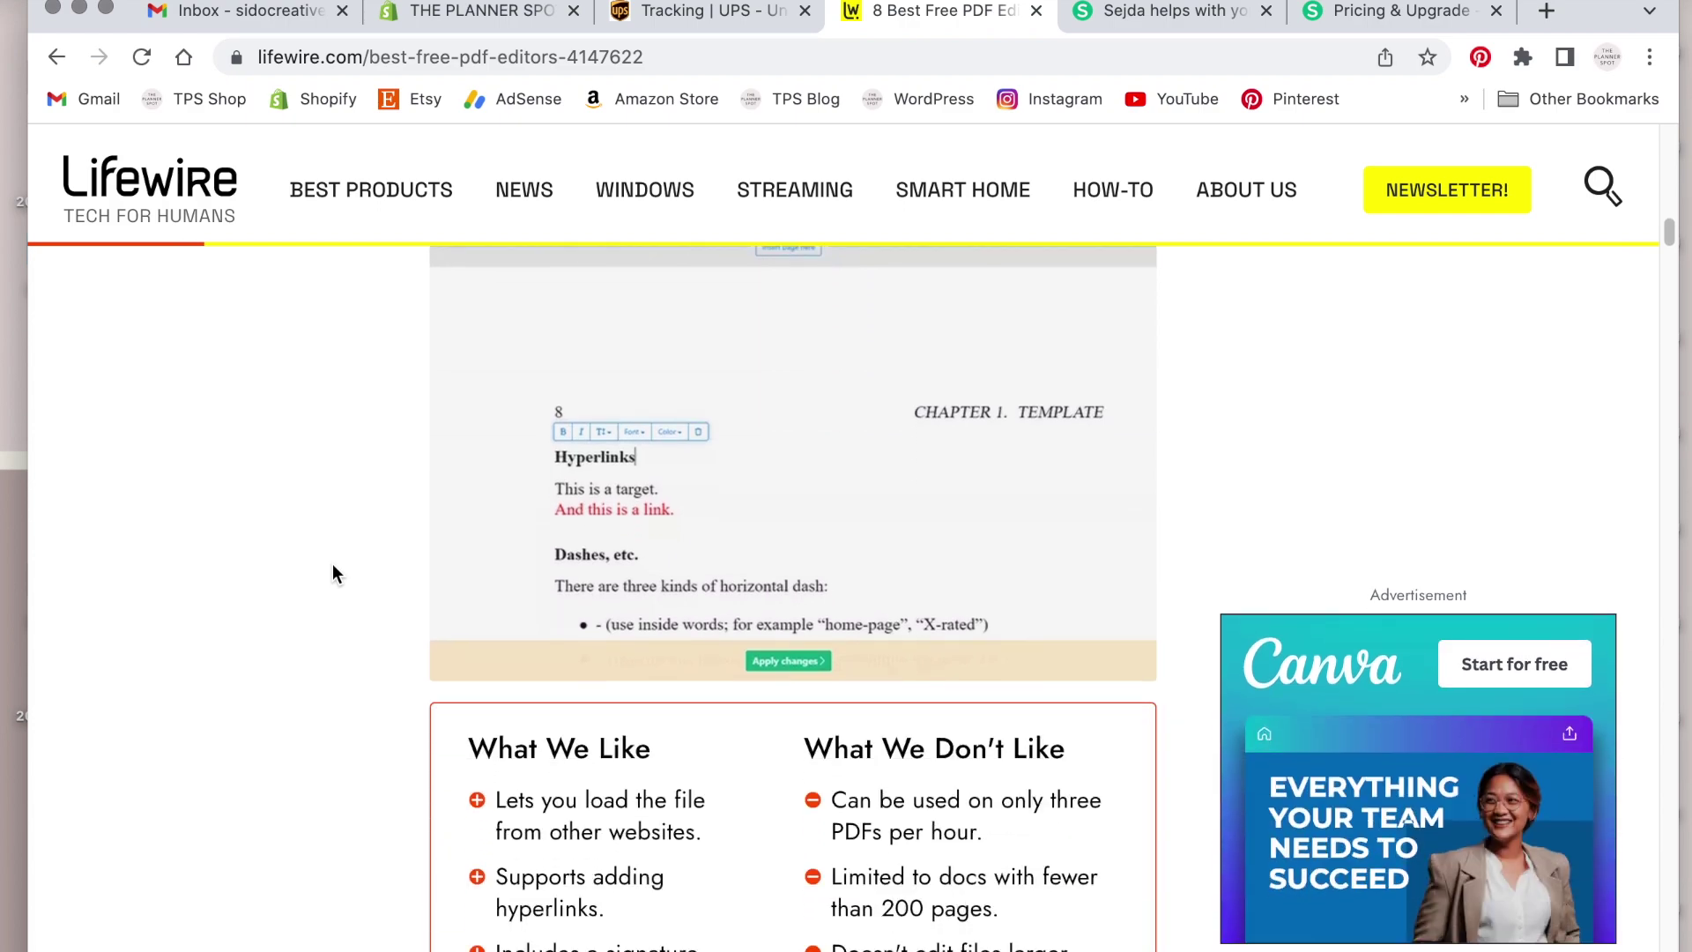
scroll(333, 573, down, 12)
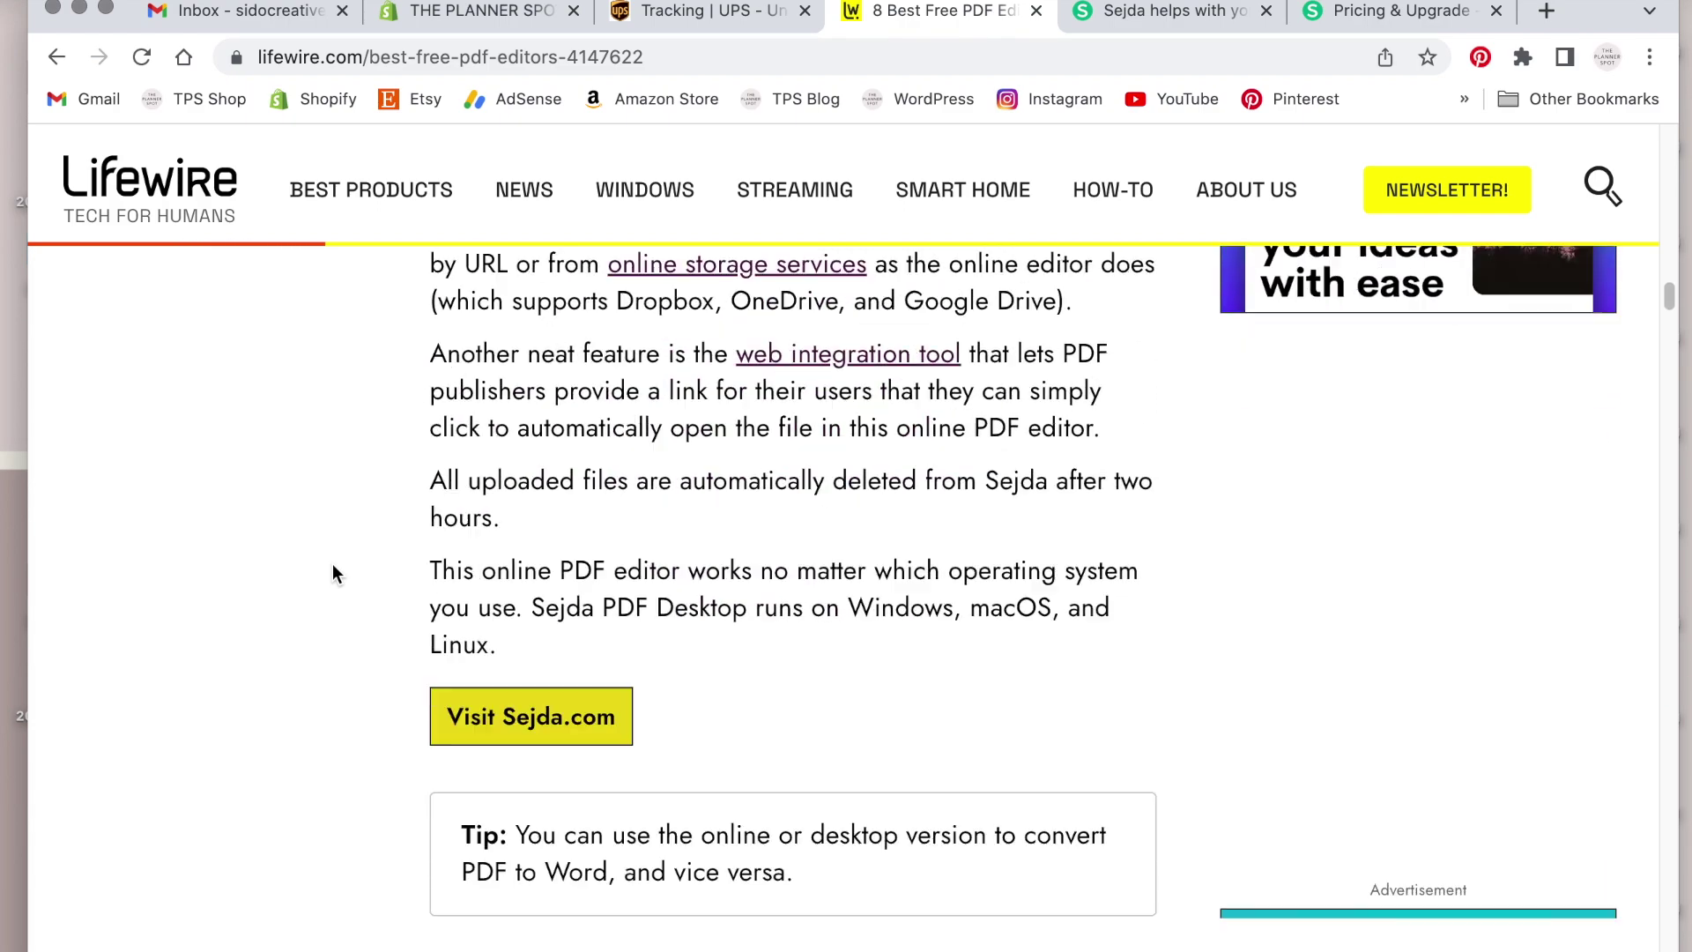
scroll(333, 571, down, 3)
scroll(333, 571, up, 12)
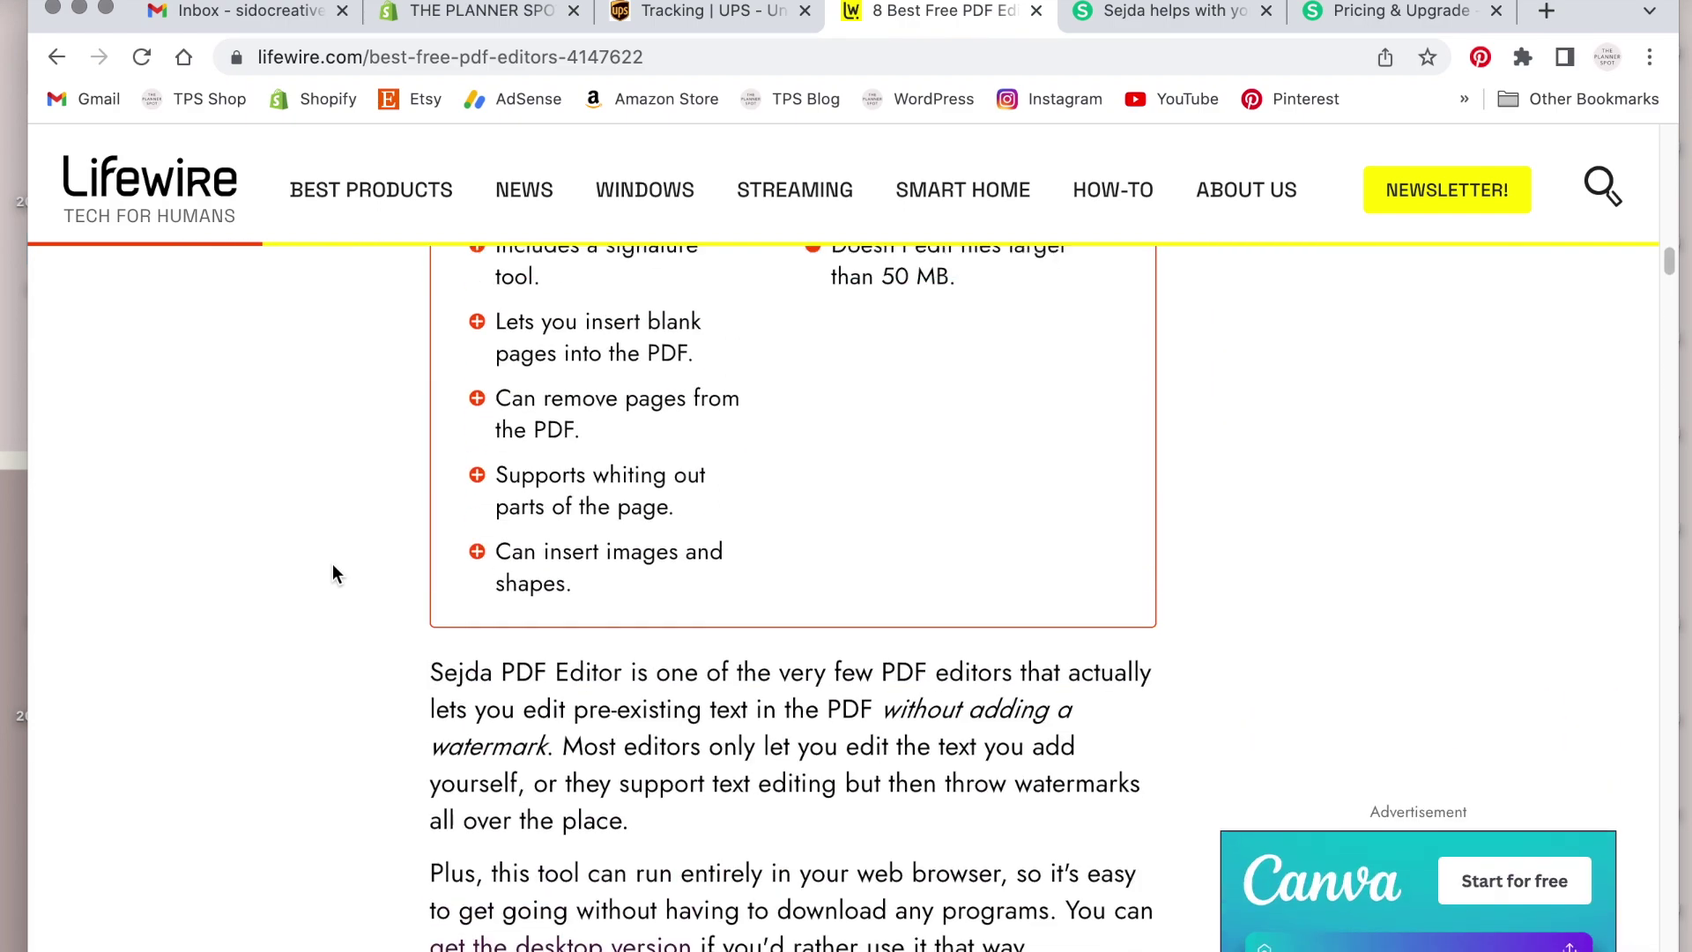
scroll(332, 573, up, 6)
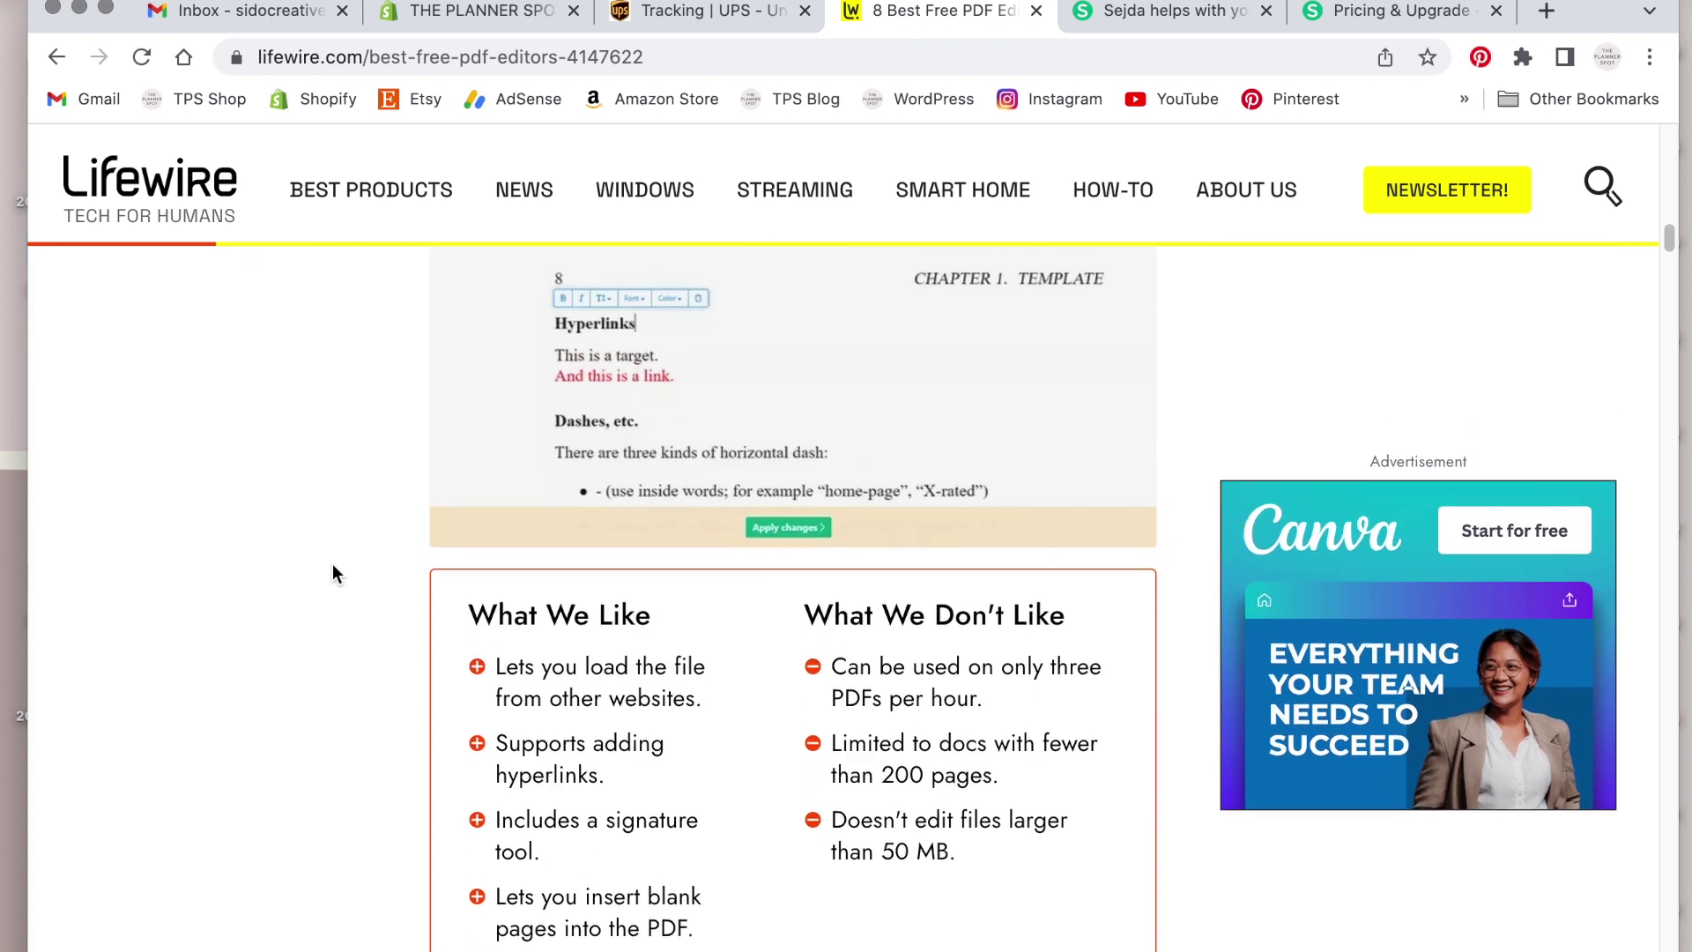
scroll(332, 574, up, 2)
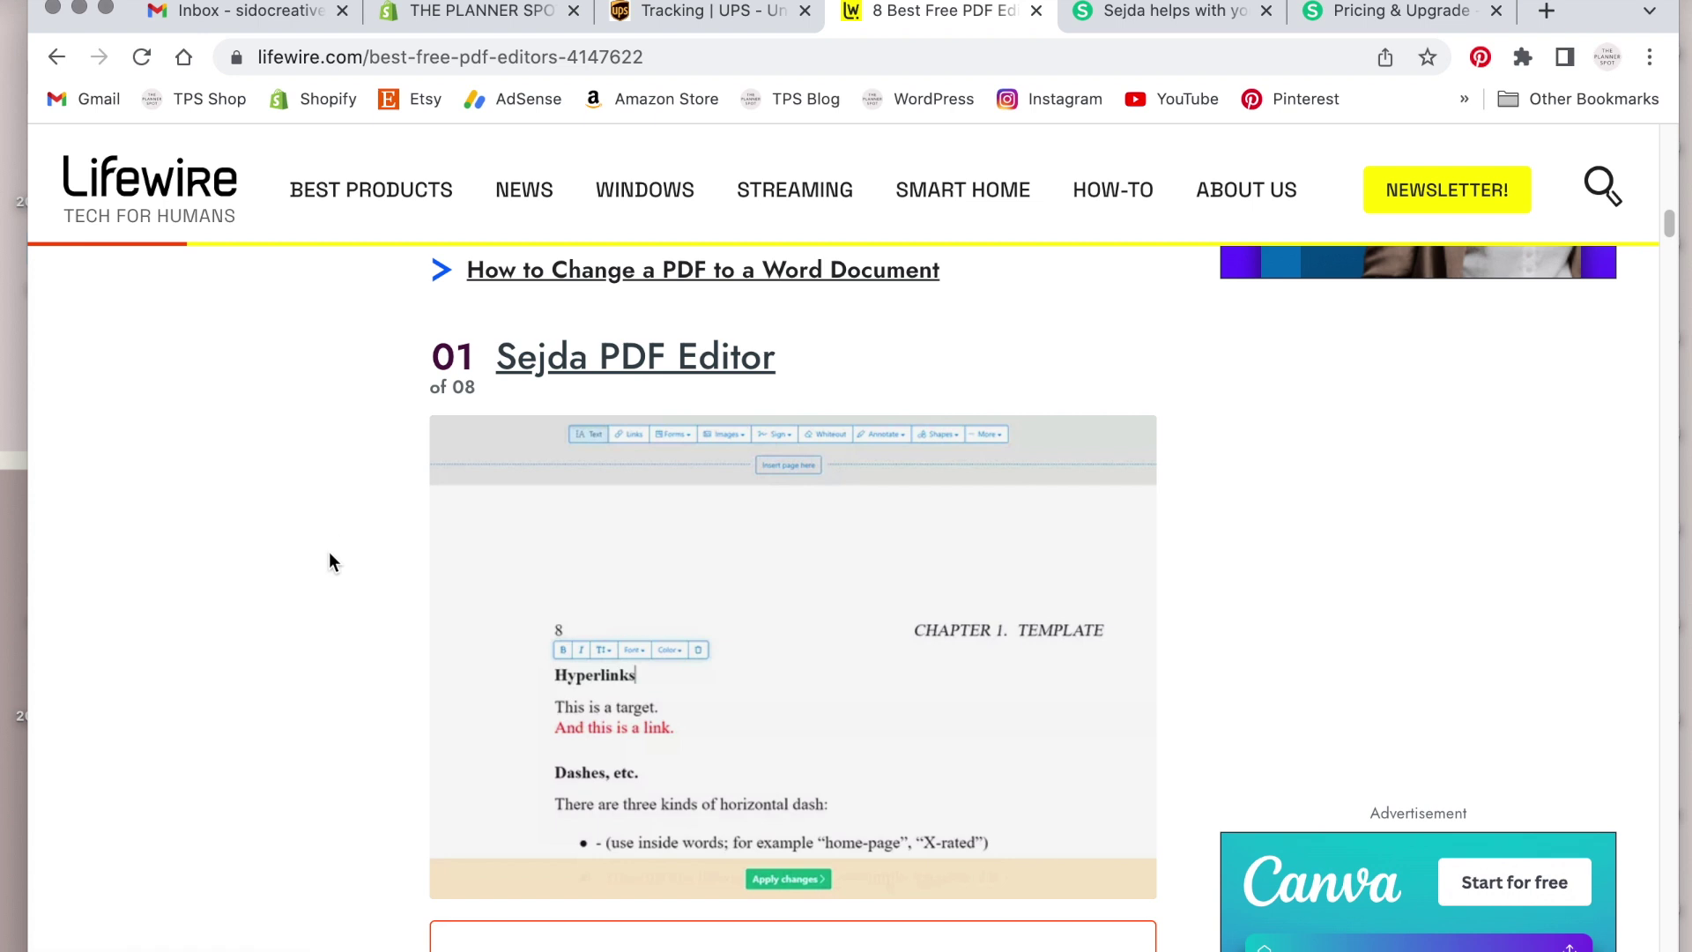
scroll(329, 555, down, 3)
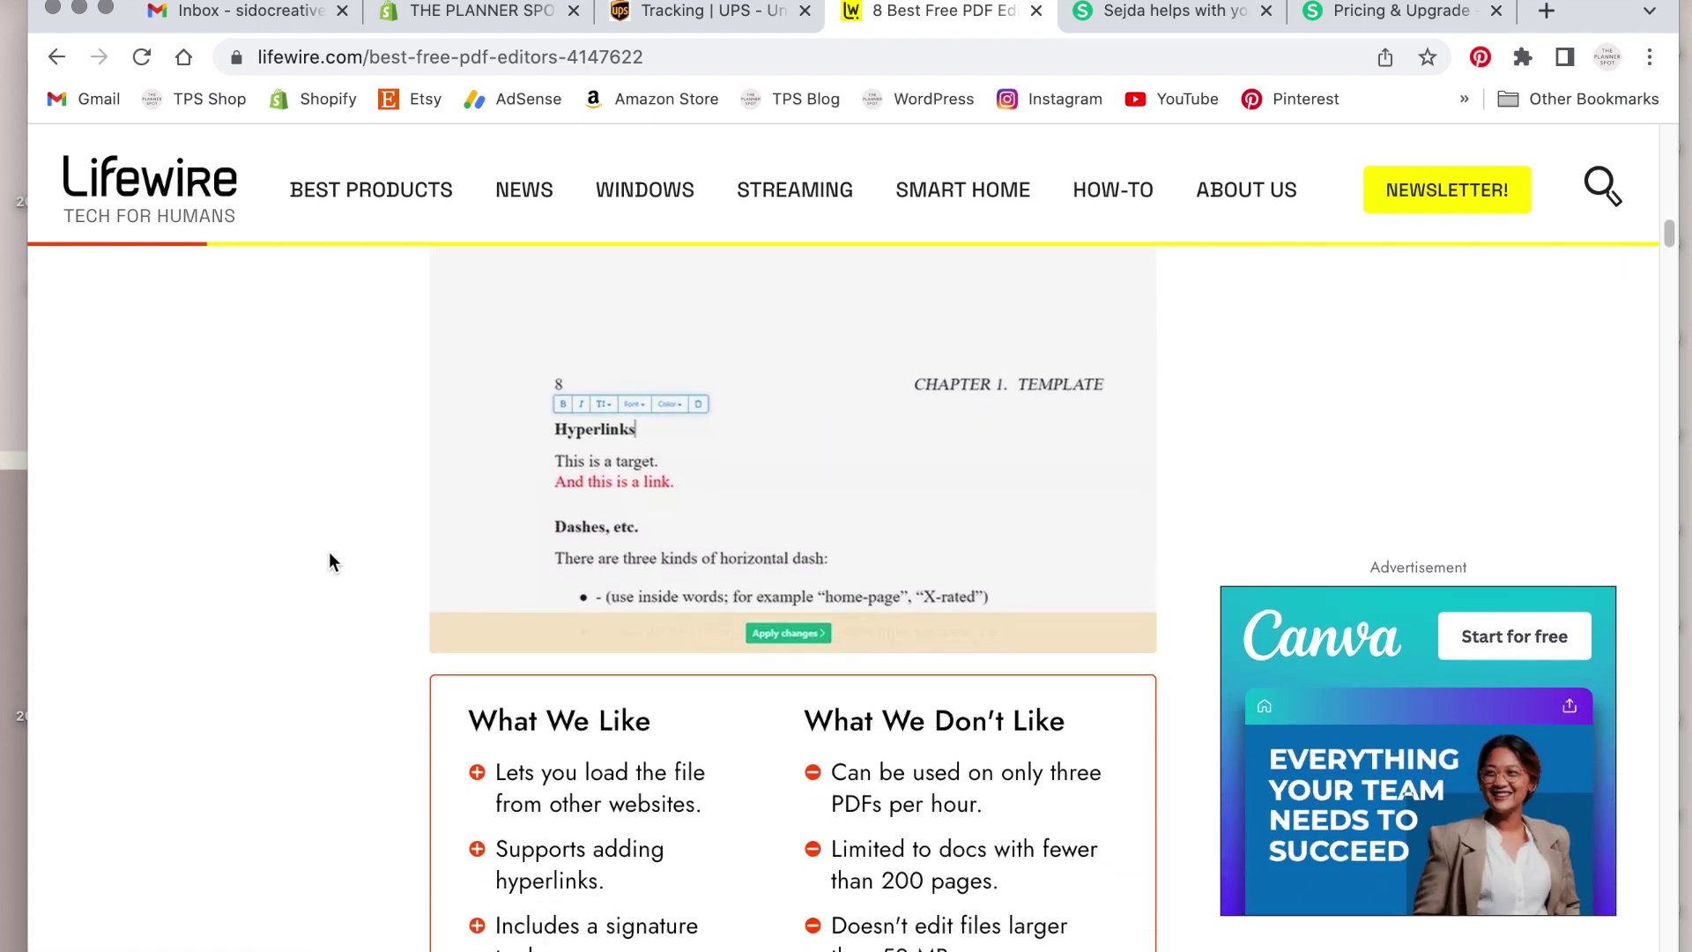
scroll(329, 553, down, 5)
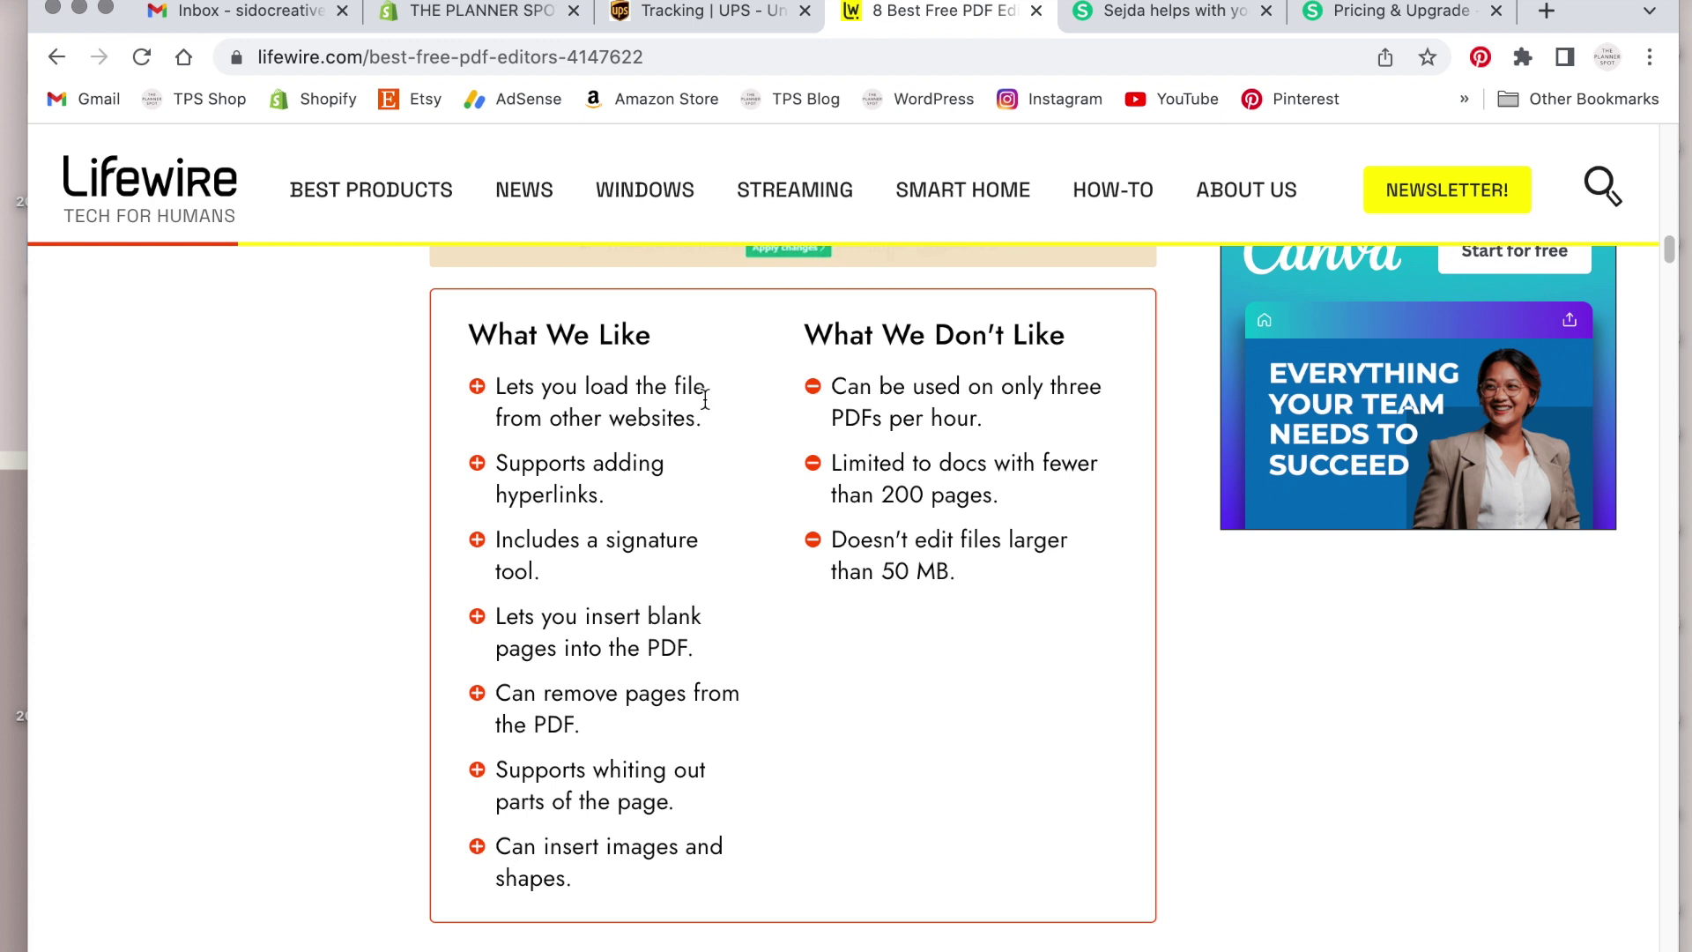
scroll(705, 401, up, 2)
scroll(705, 401, down, 2)
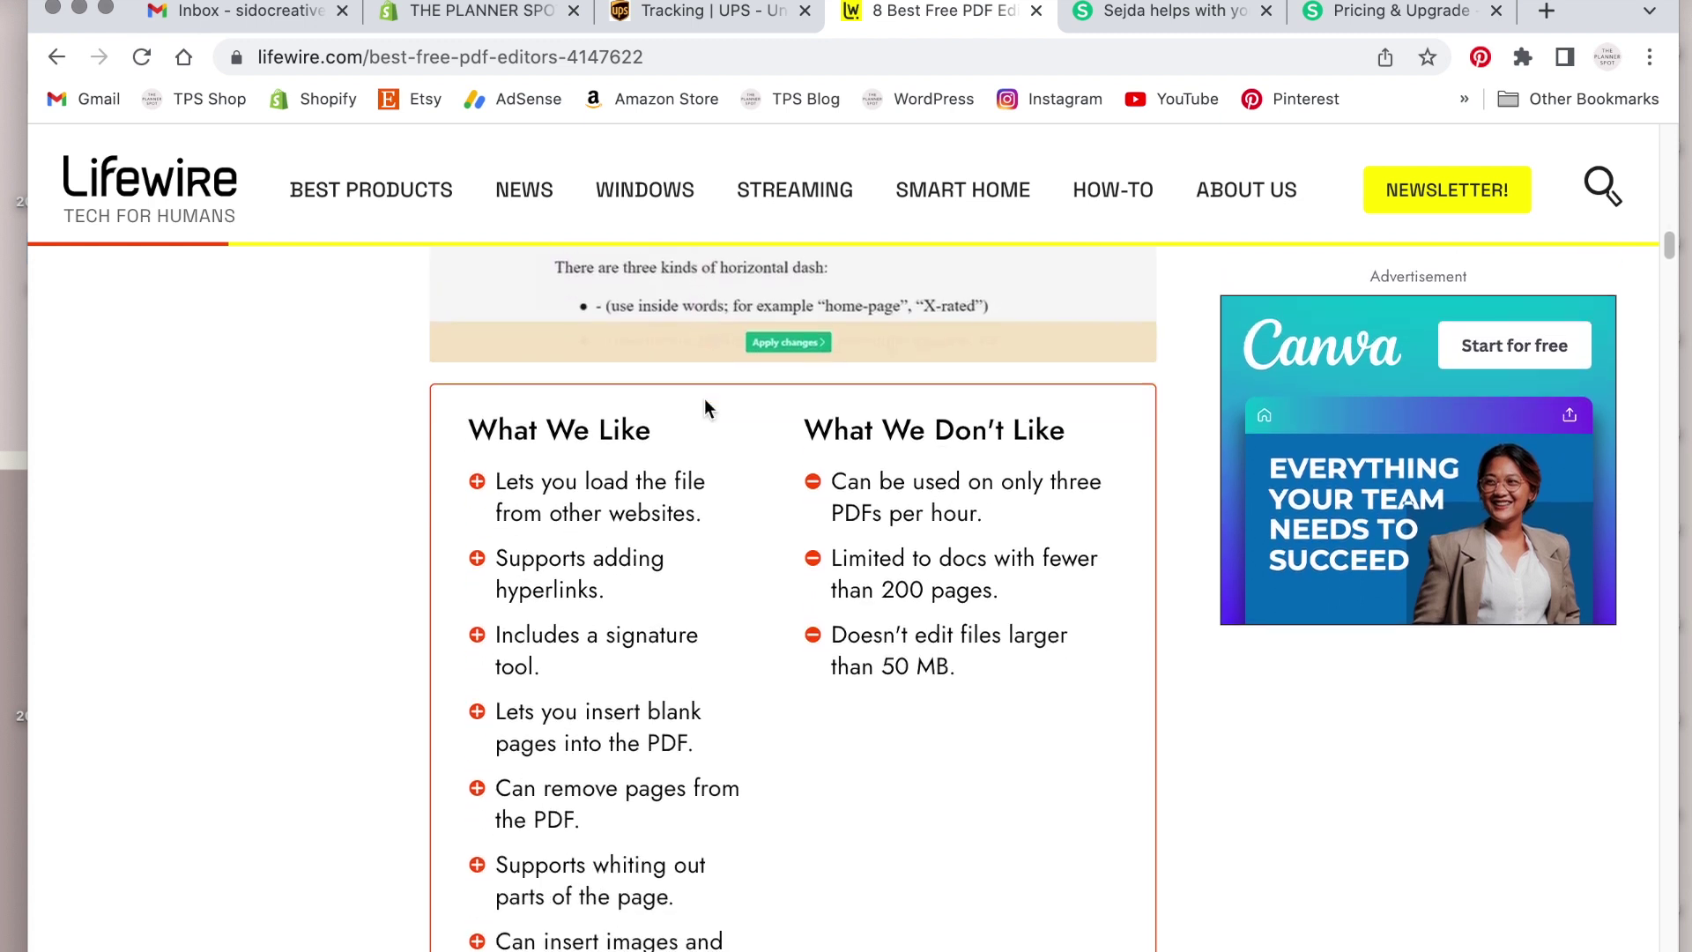
scroll(705, 404, down, 1)
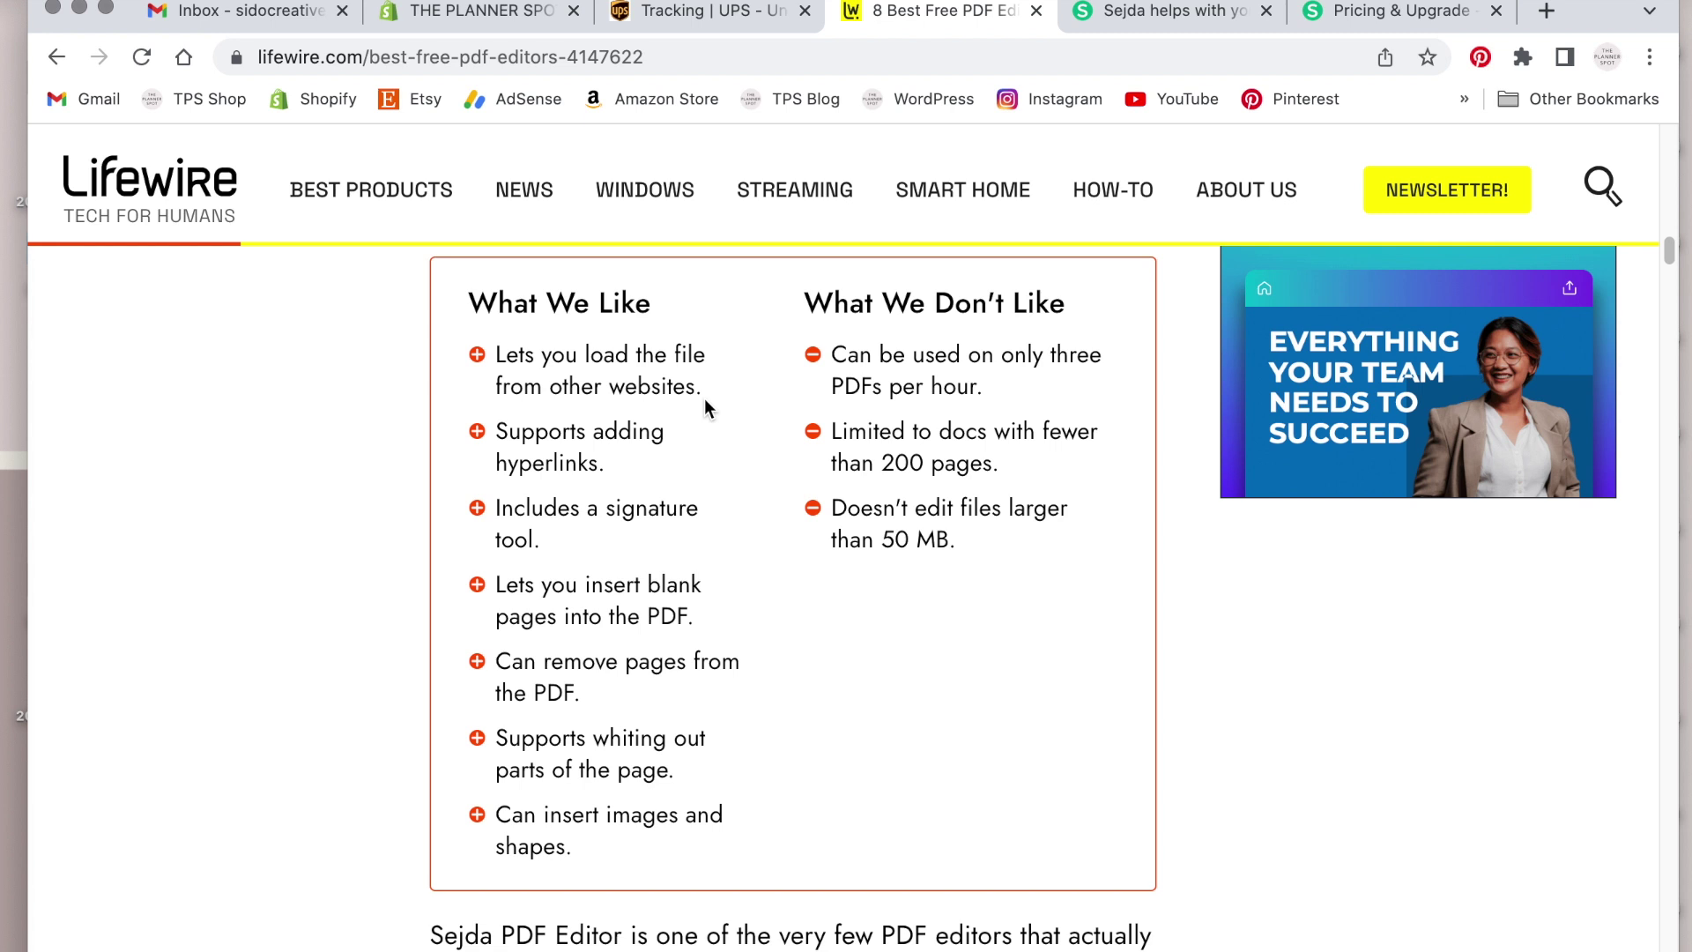
scroll(705, 401, down, 1)
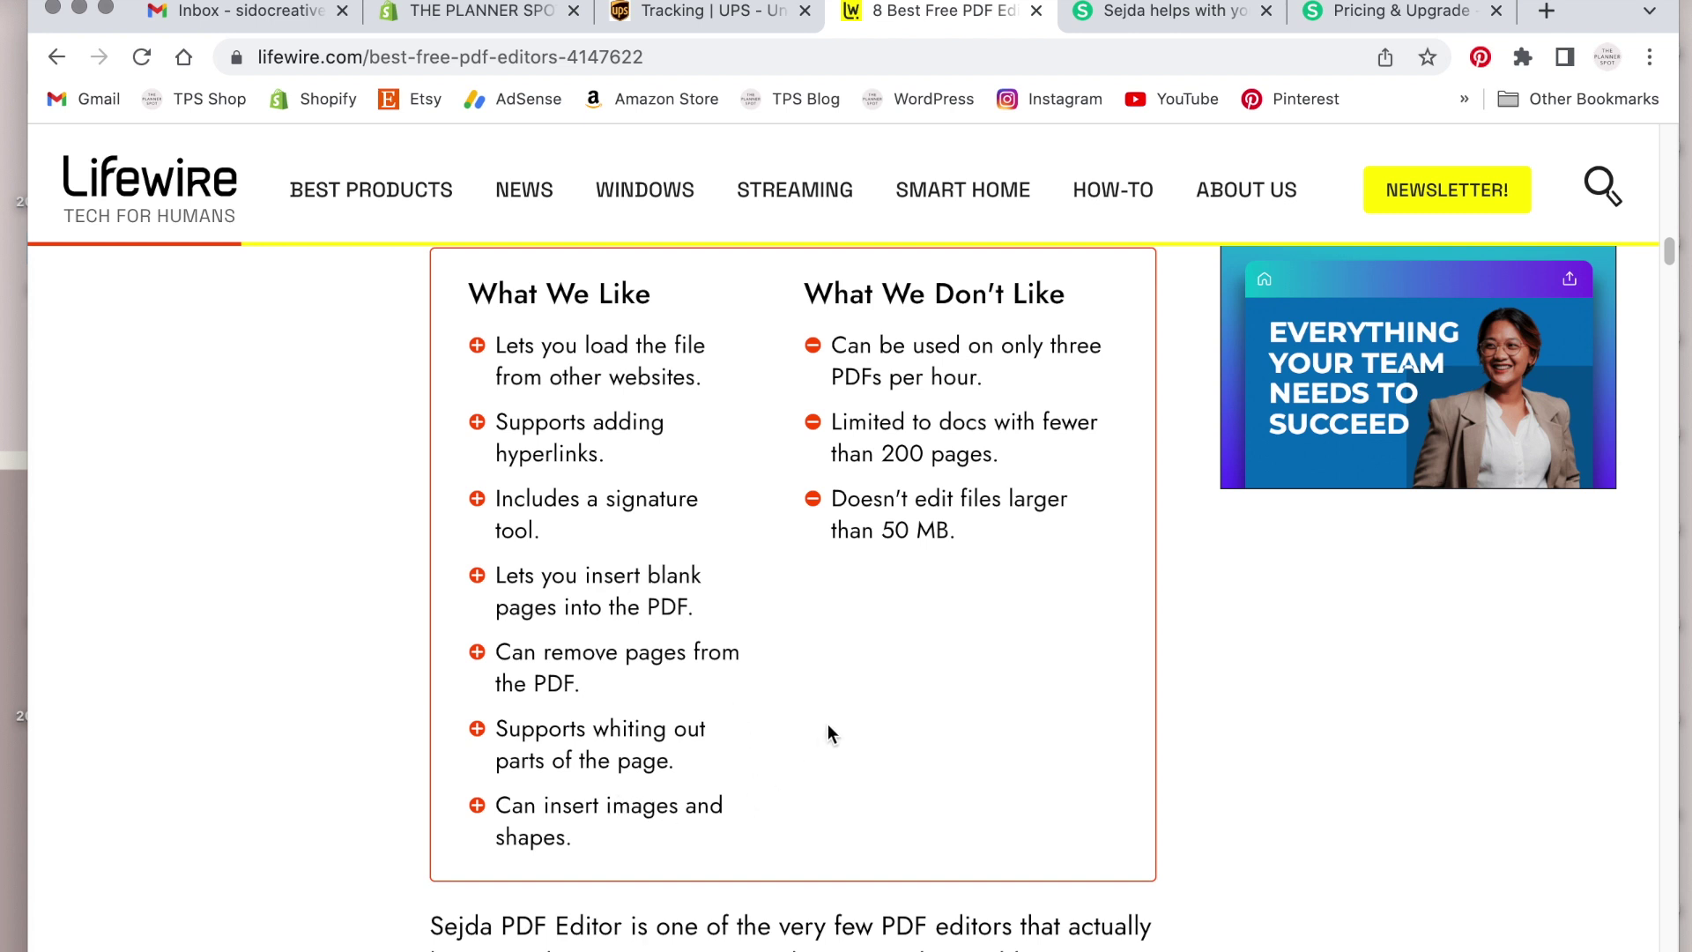
scroll(829, 732, up, 1)
scroll(831, 733, down, 1)
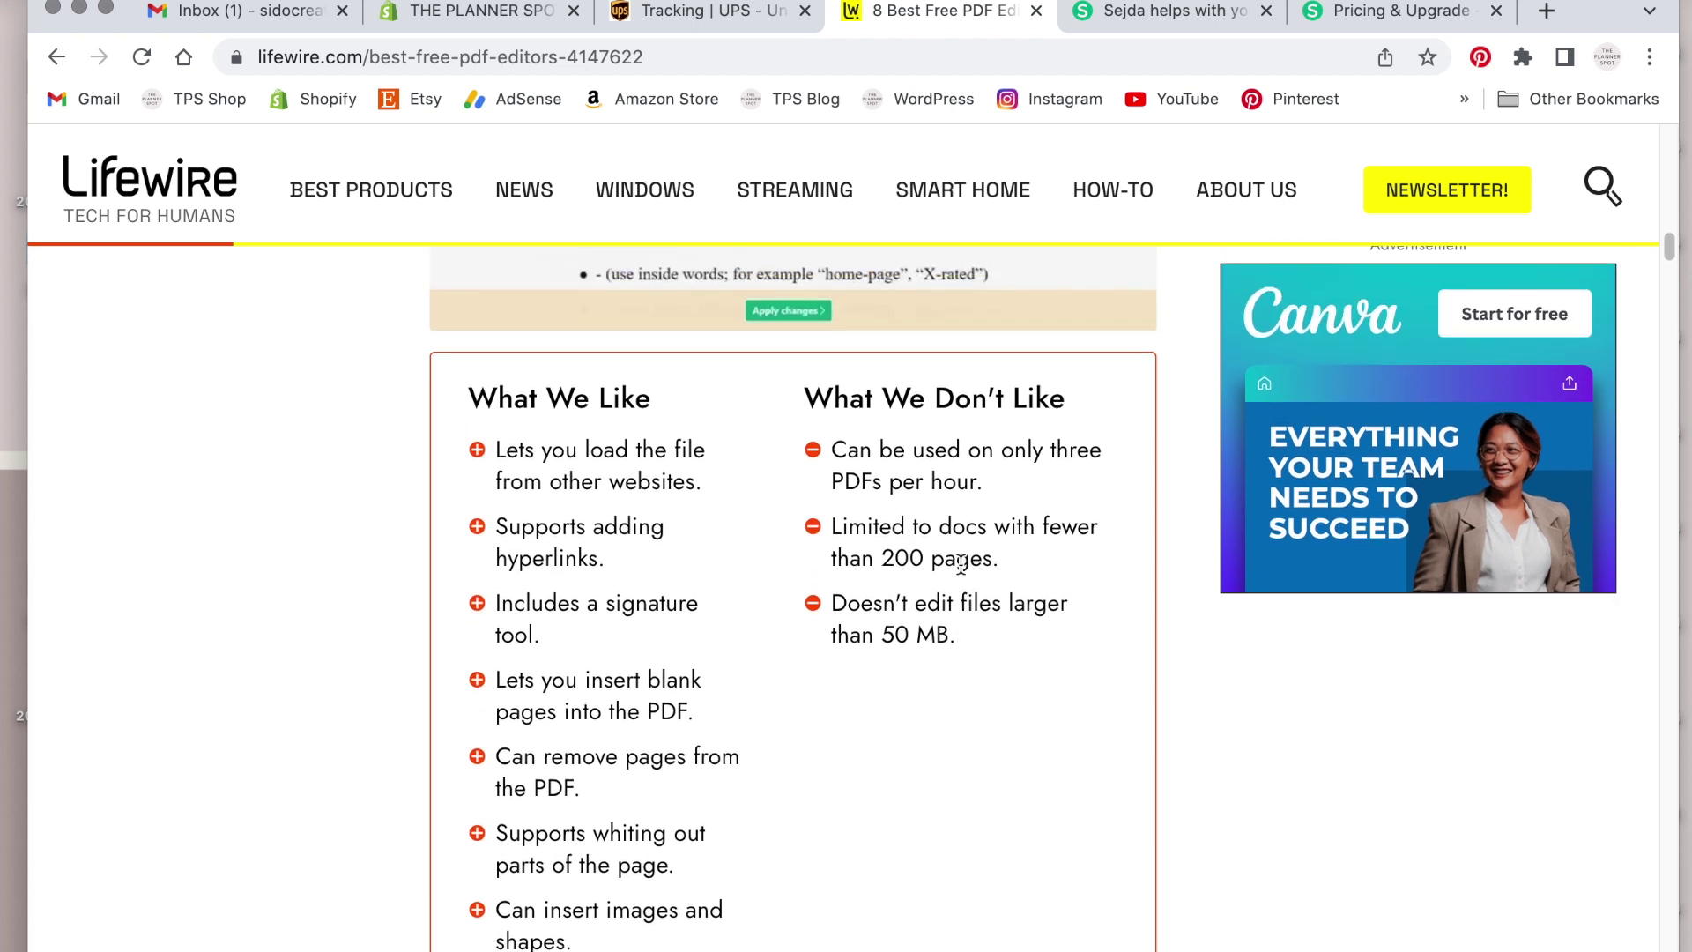
Step: Go to the Sejda website and open its online PDF editor page
click(1147, 12)
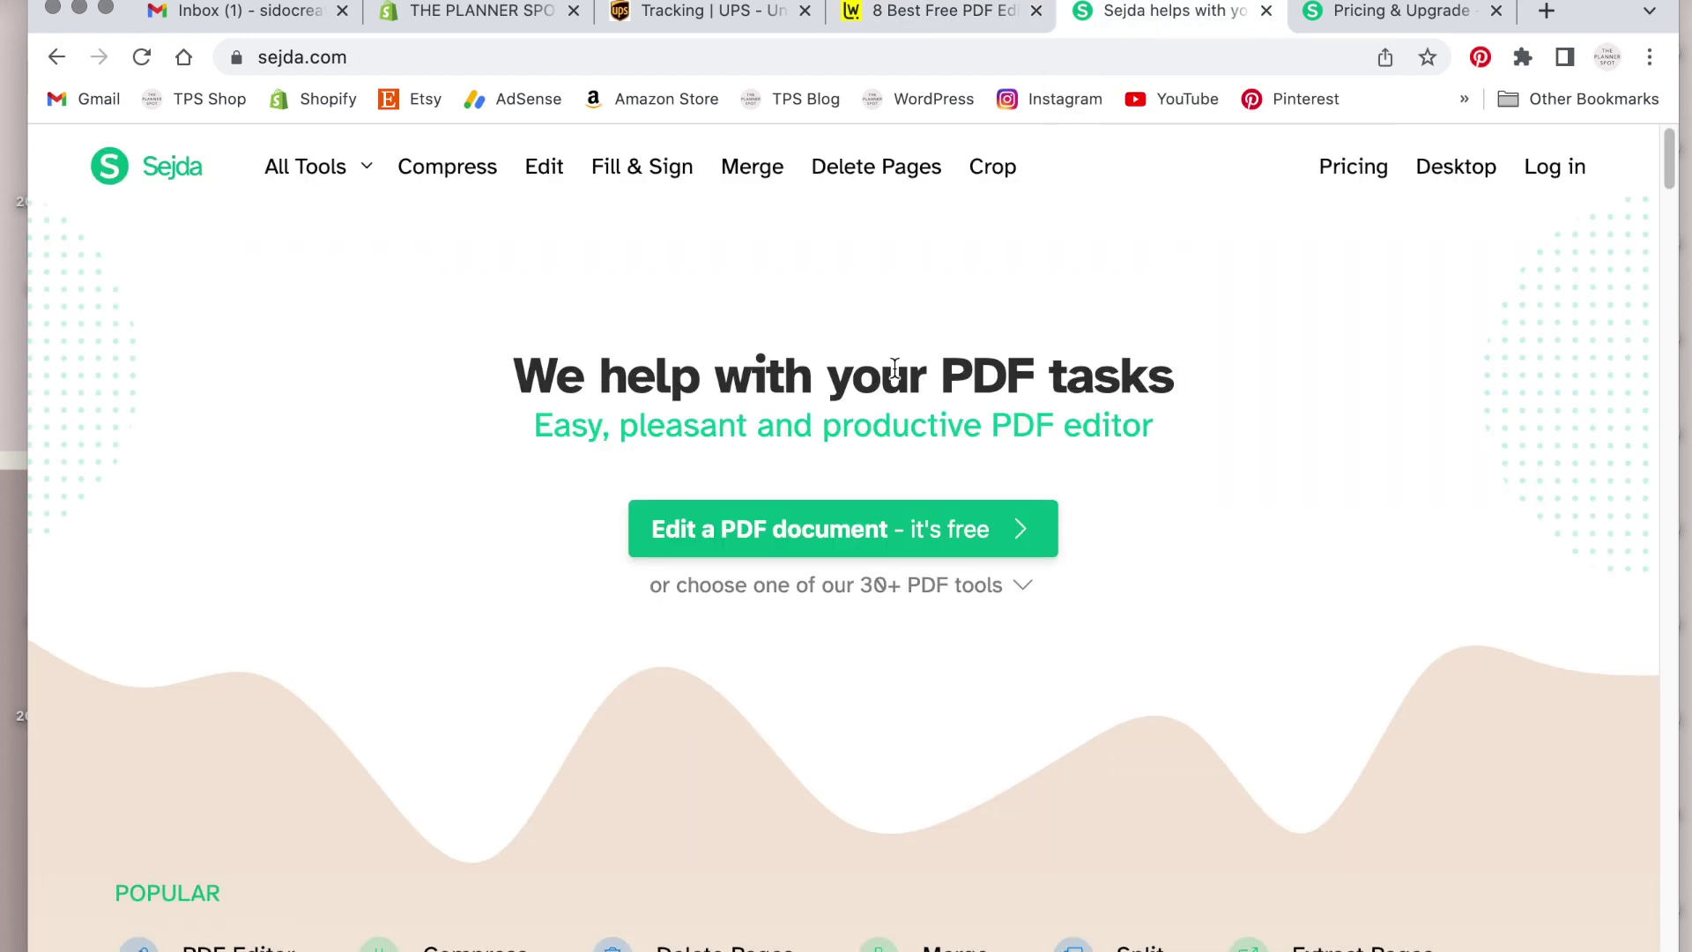
scroll(737, 705, down, 2)
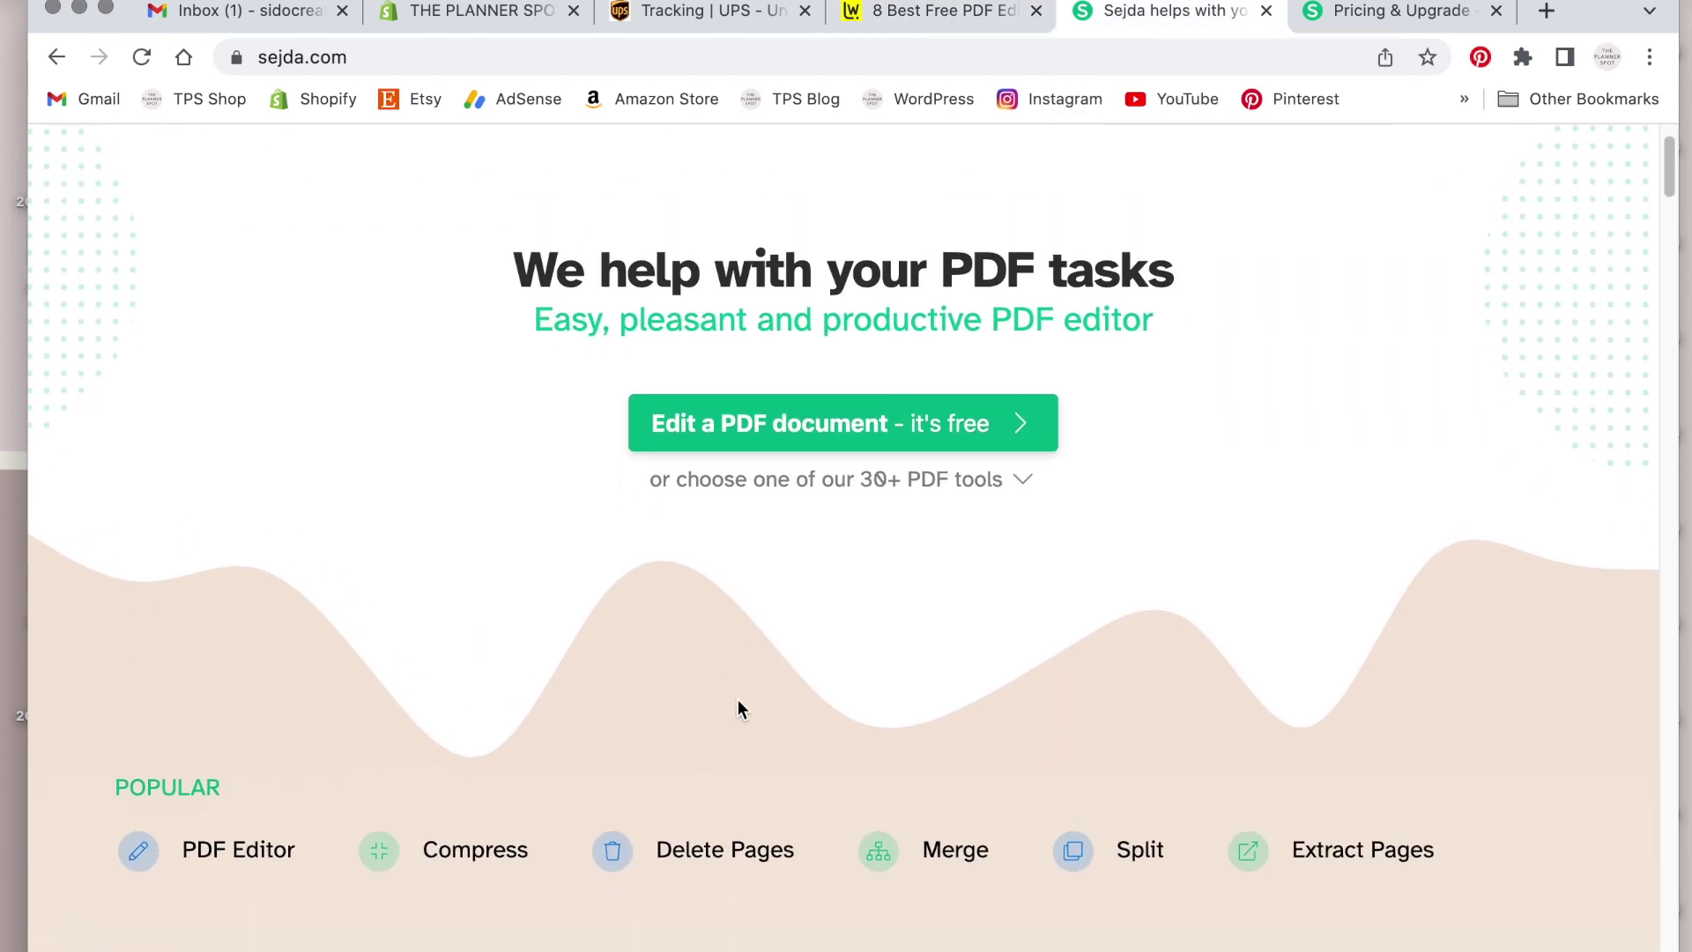
scroll(738, 699, up, 1)
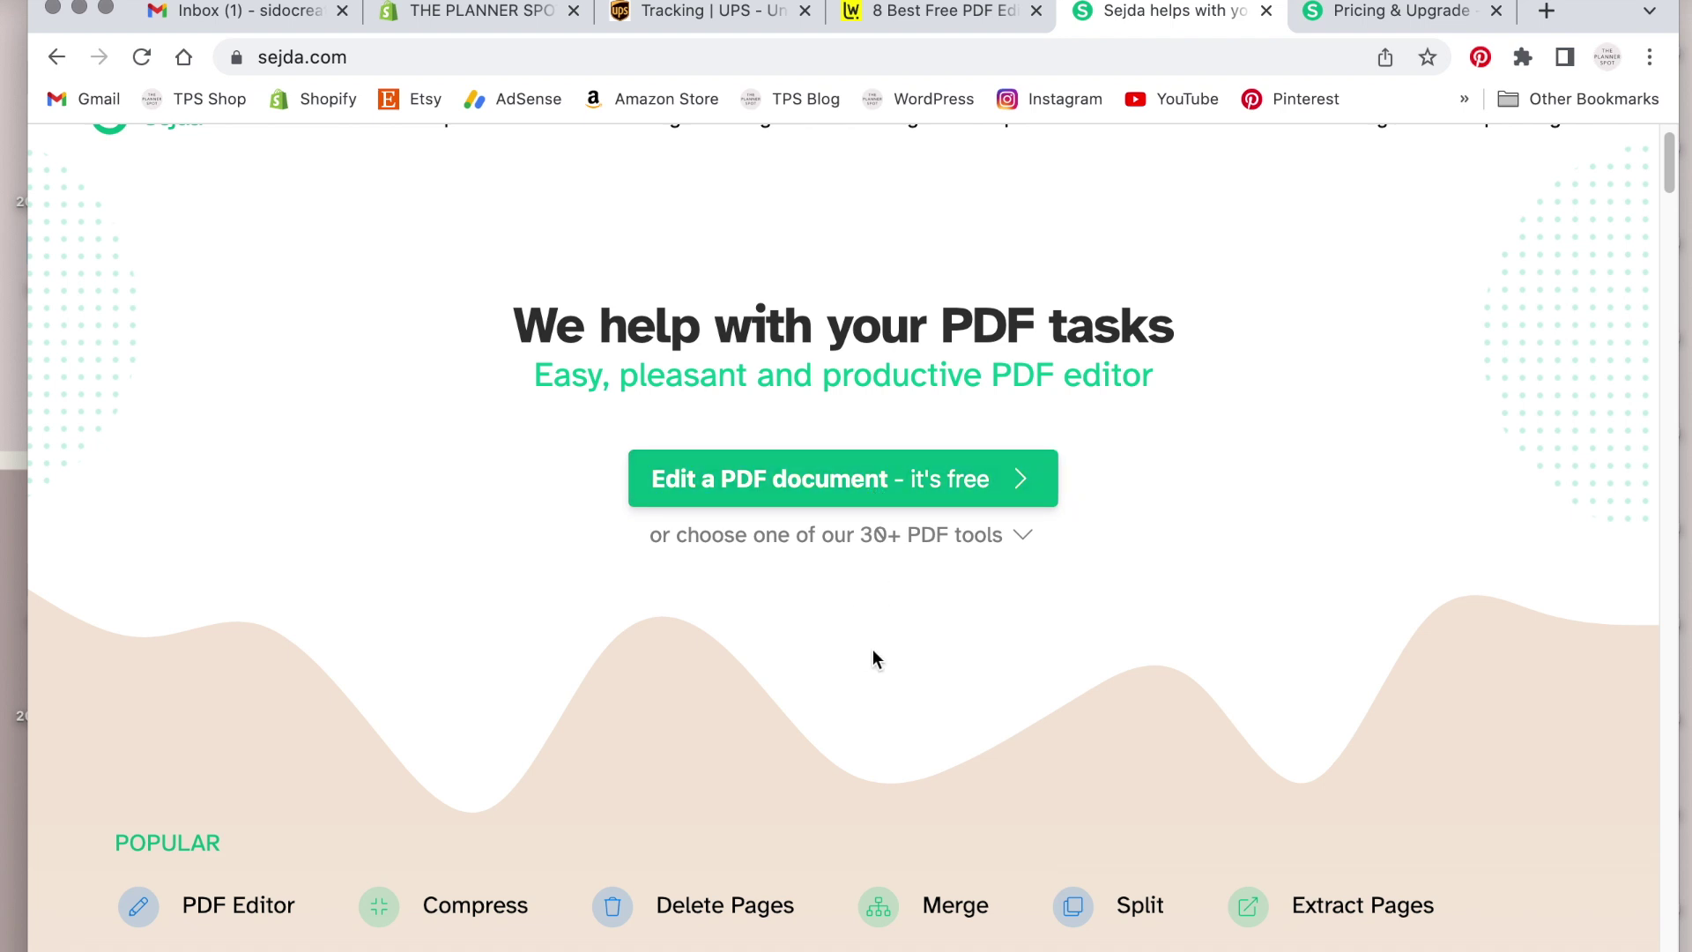
scroll(873, 652, down, 3)
scroll(873, 652, up, 2)
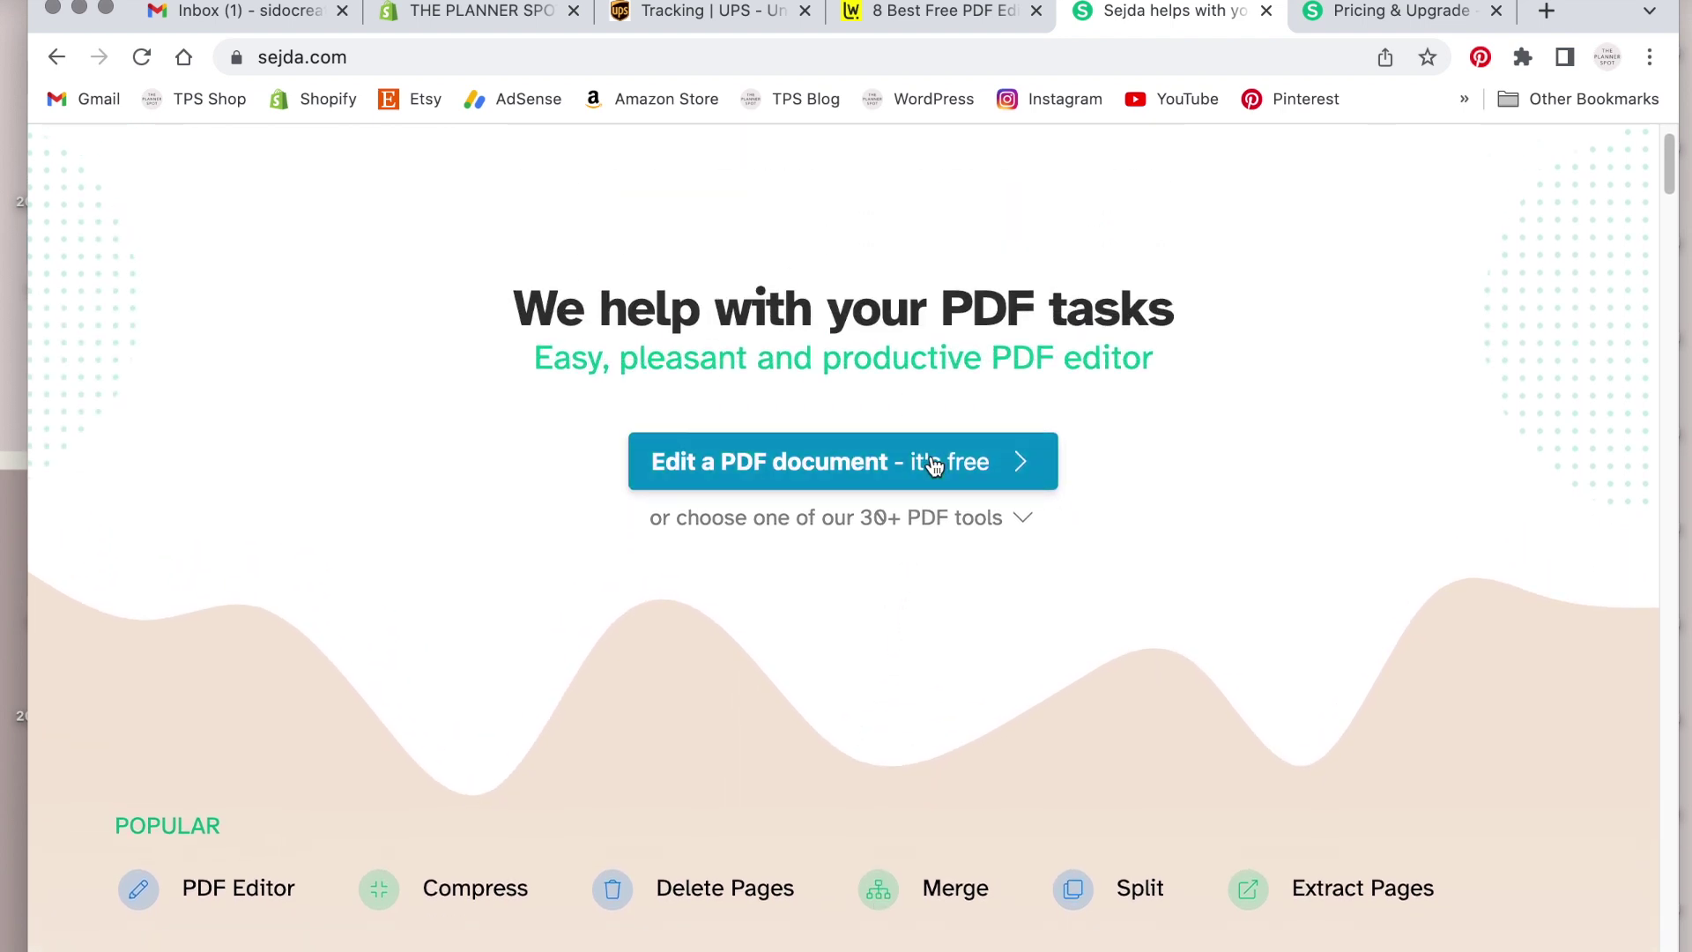
click(917, 463)
Step: Upload PE Revenue Streams copy.pdf from the Desktop into the editor
click(851, 666)
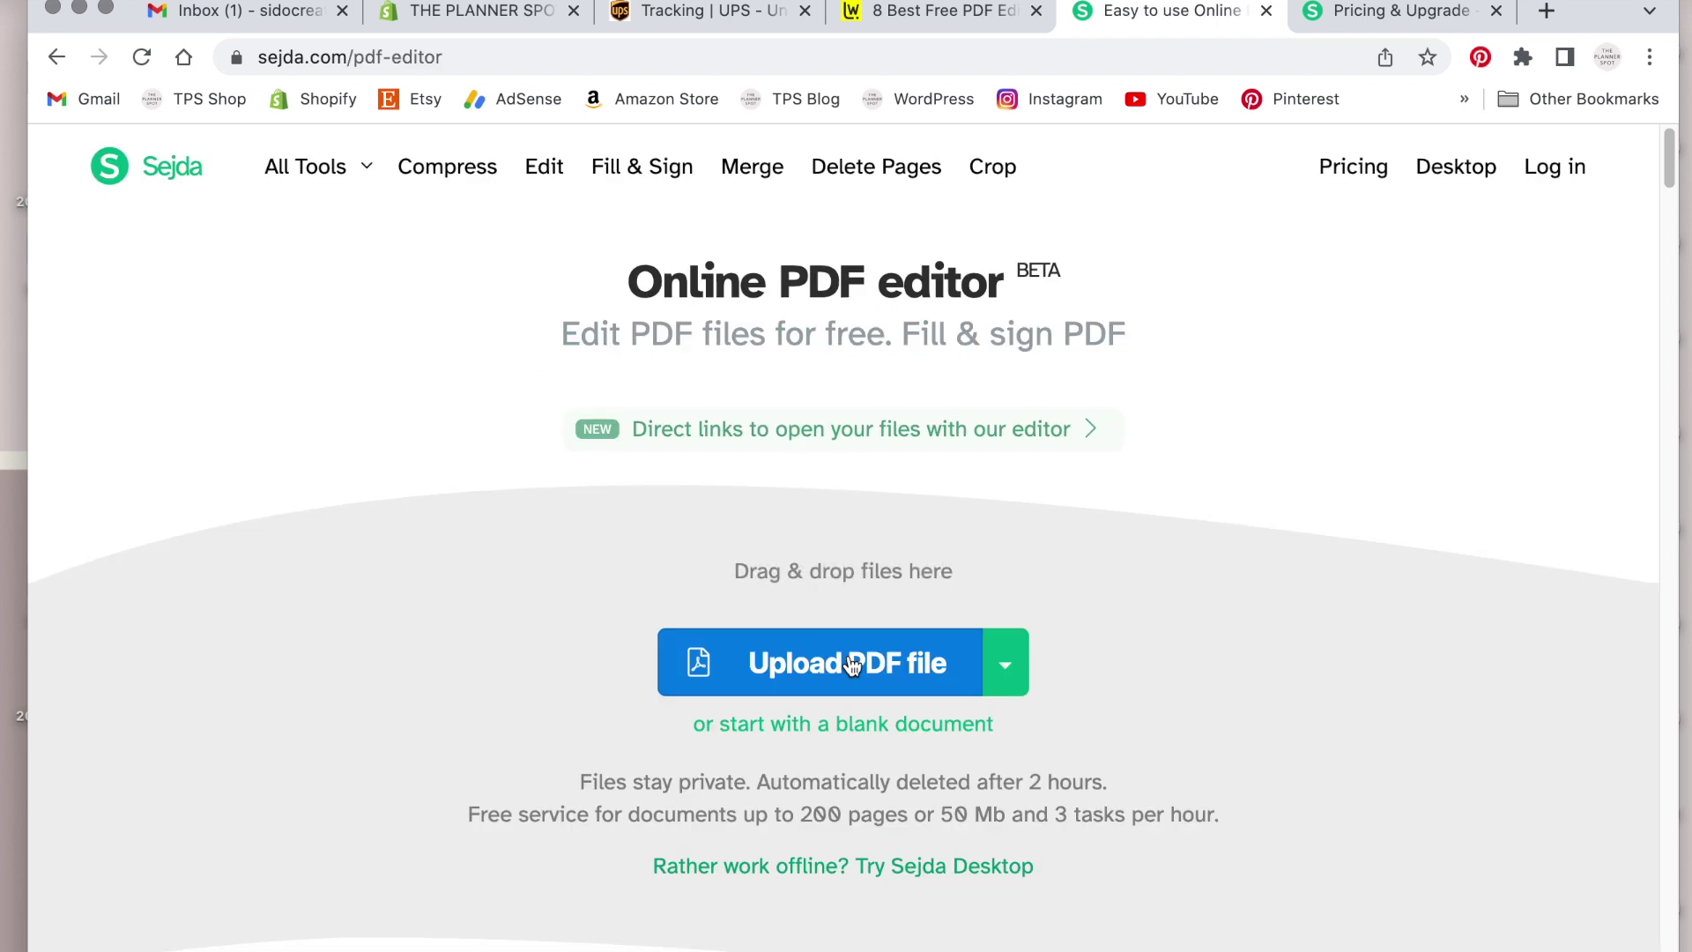
scroll(474, 432, down, 10)
click(468, 318)
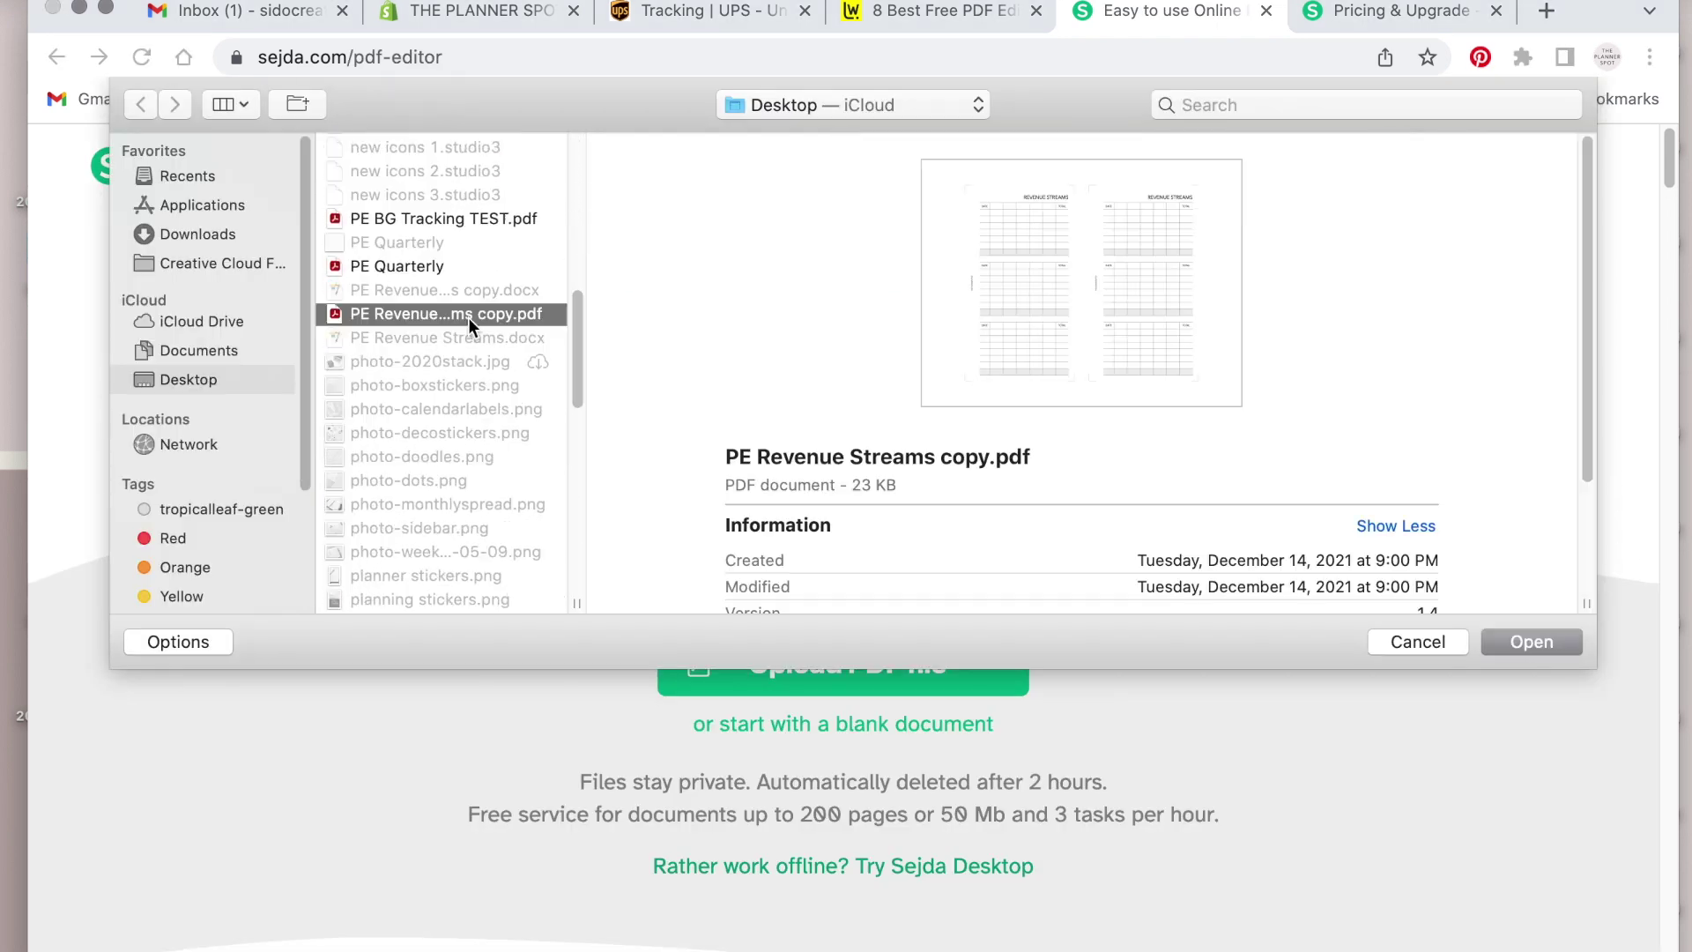
click(1531, 641)
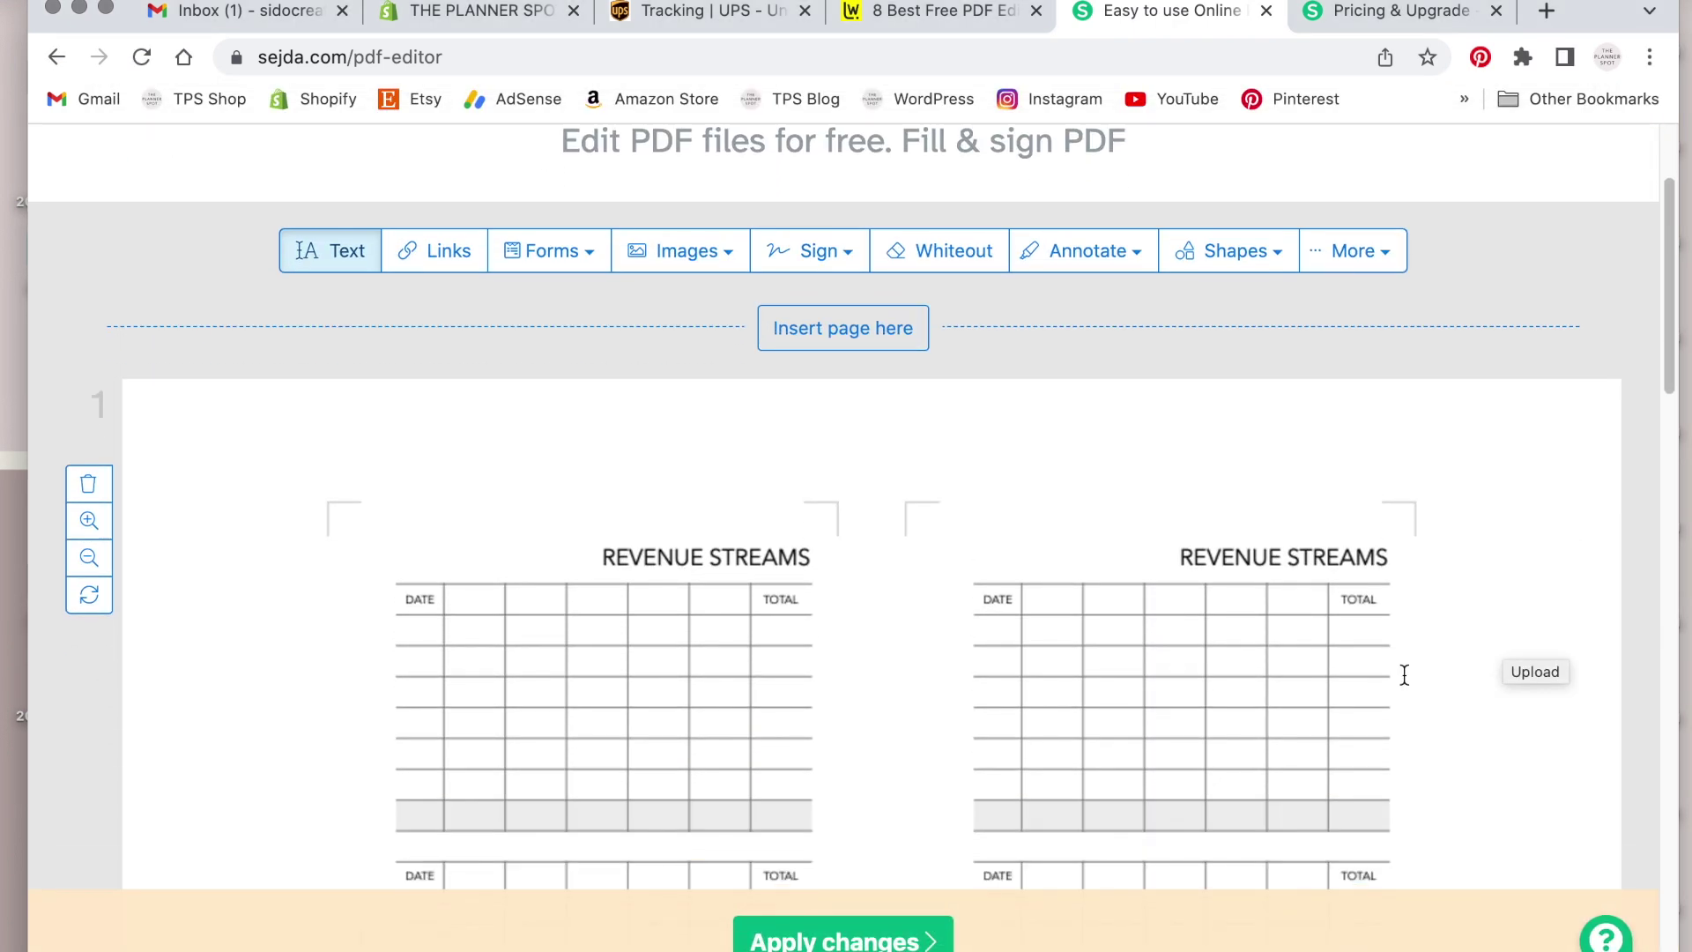
Step: Change the left REVENUE STREAMS heading to TPS REVENUE and shift it right above the table
scroll(1404, 675, down, 3)
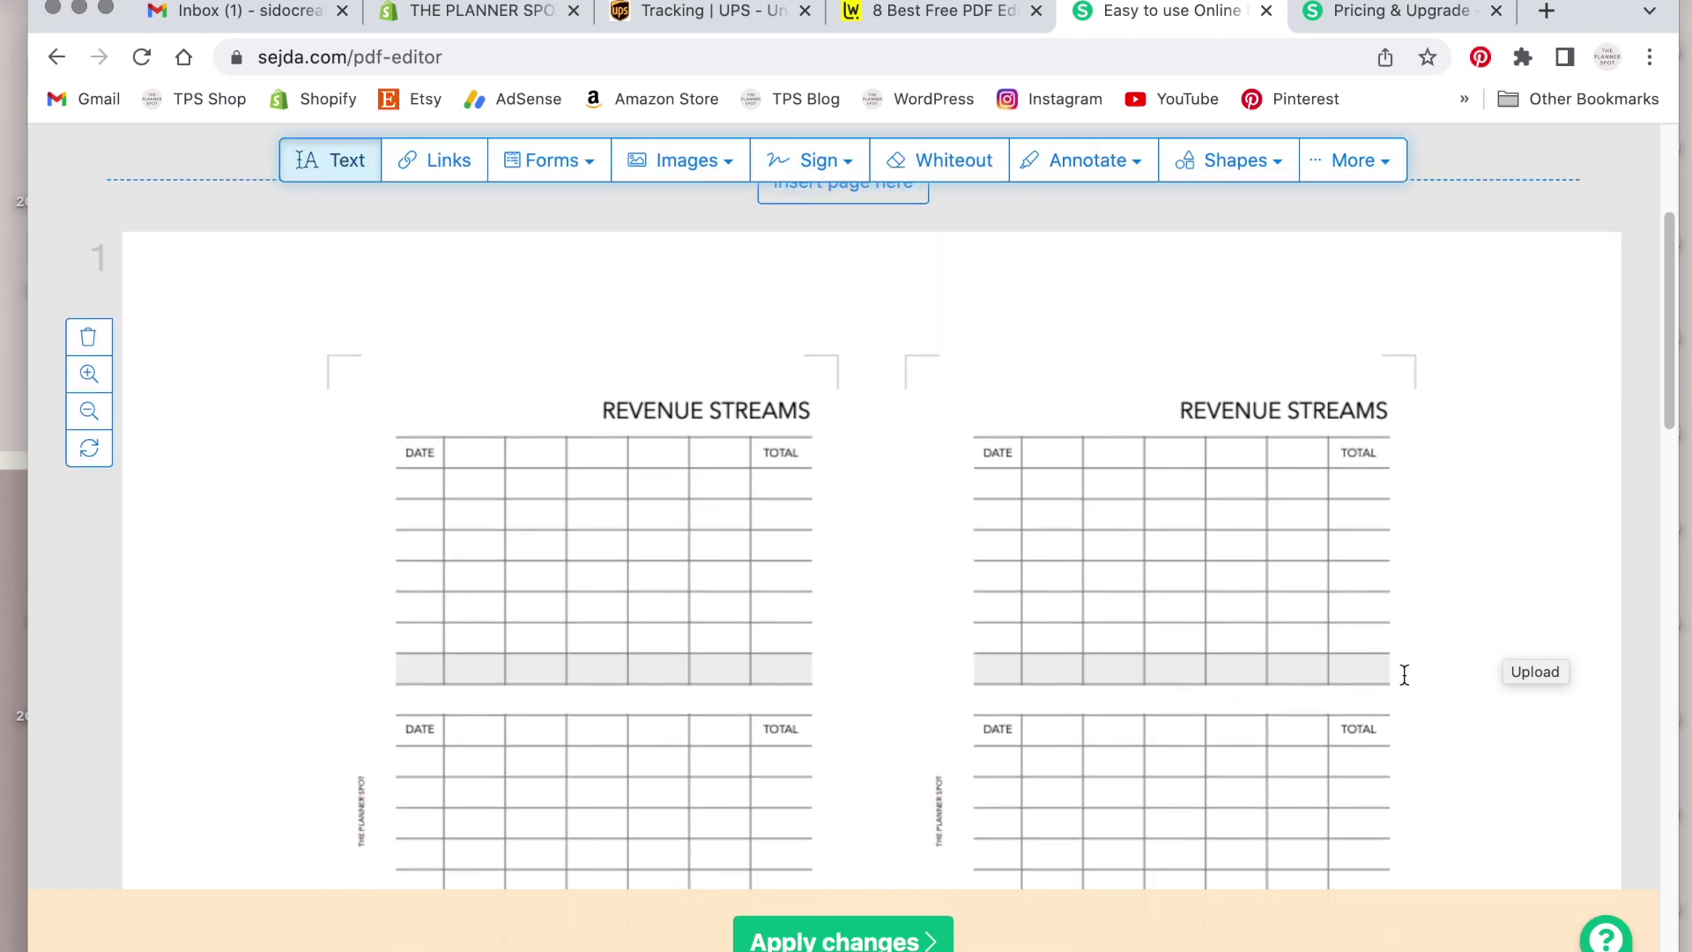
scroll(1405, 675, down, 2)
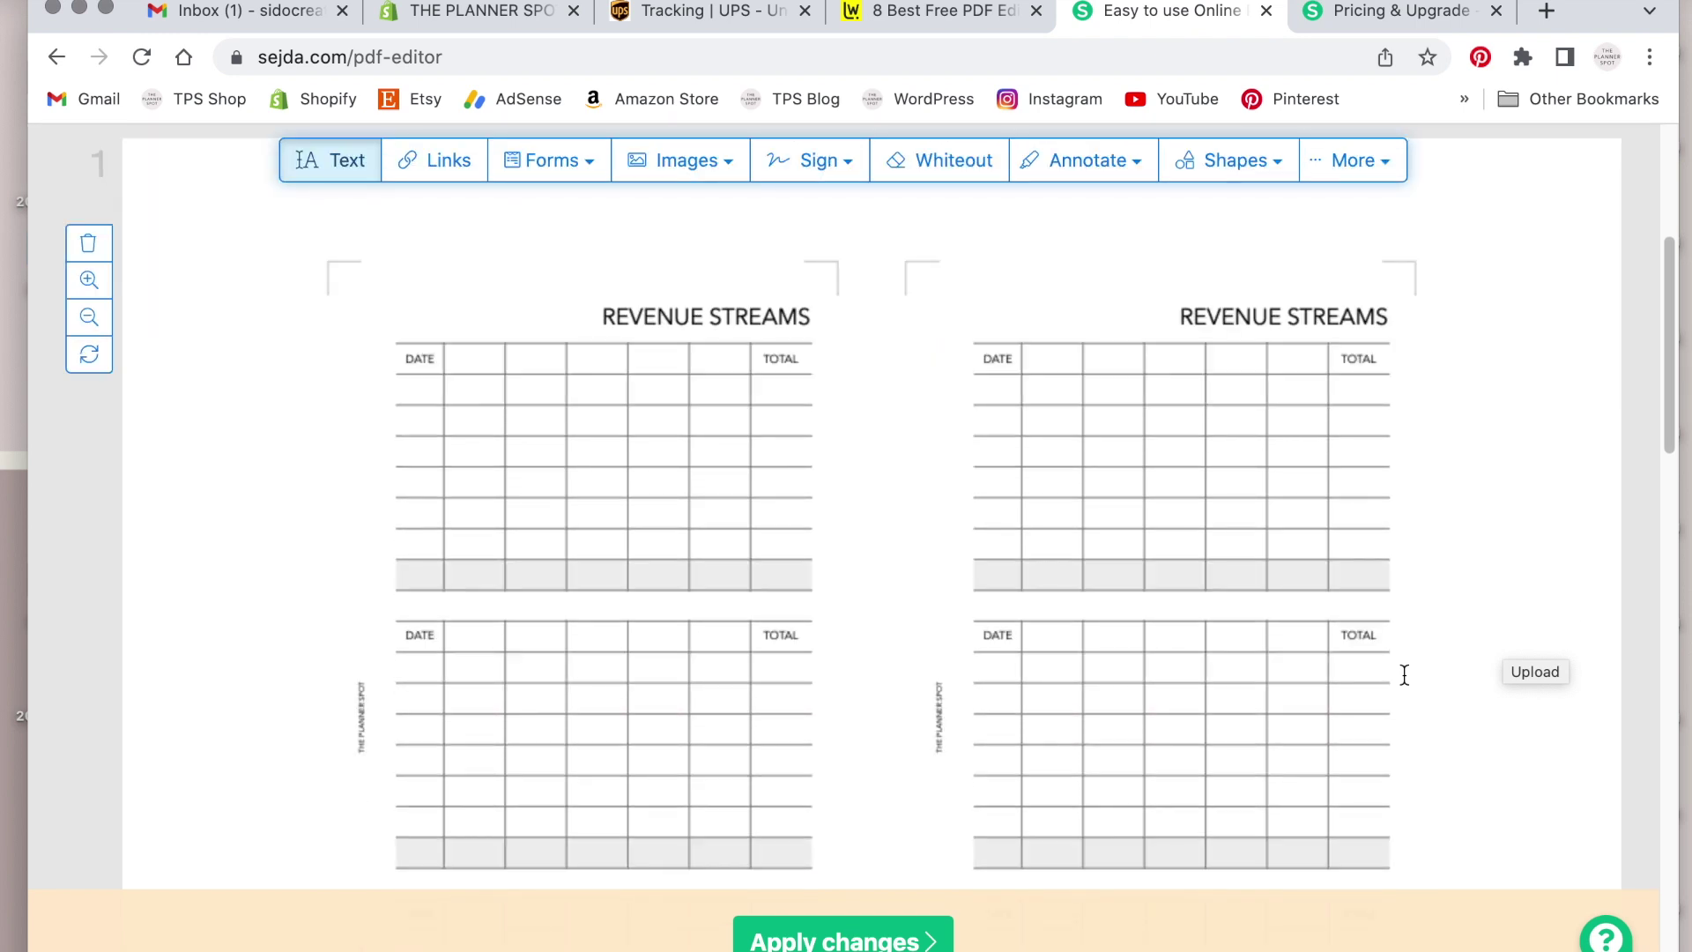
scroll(1405, 675, up, 5)
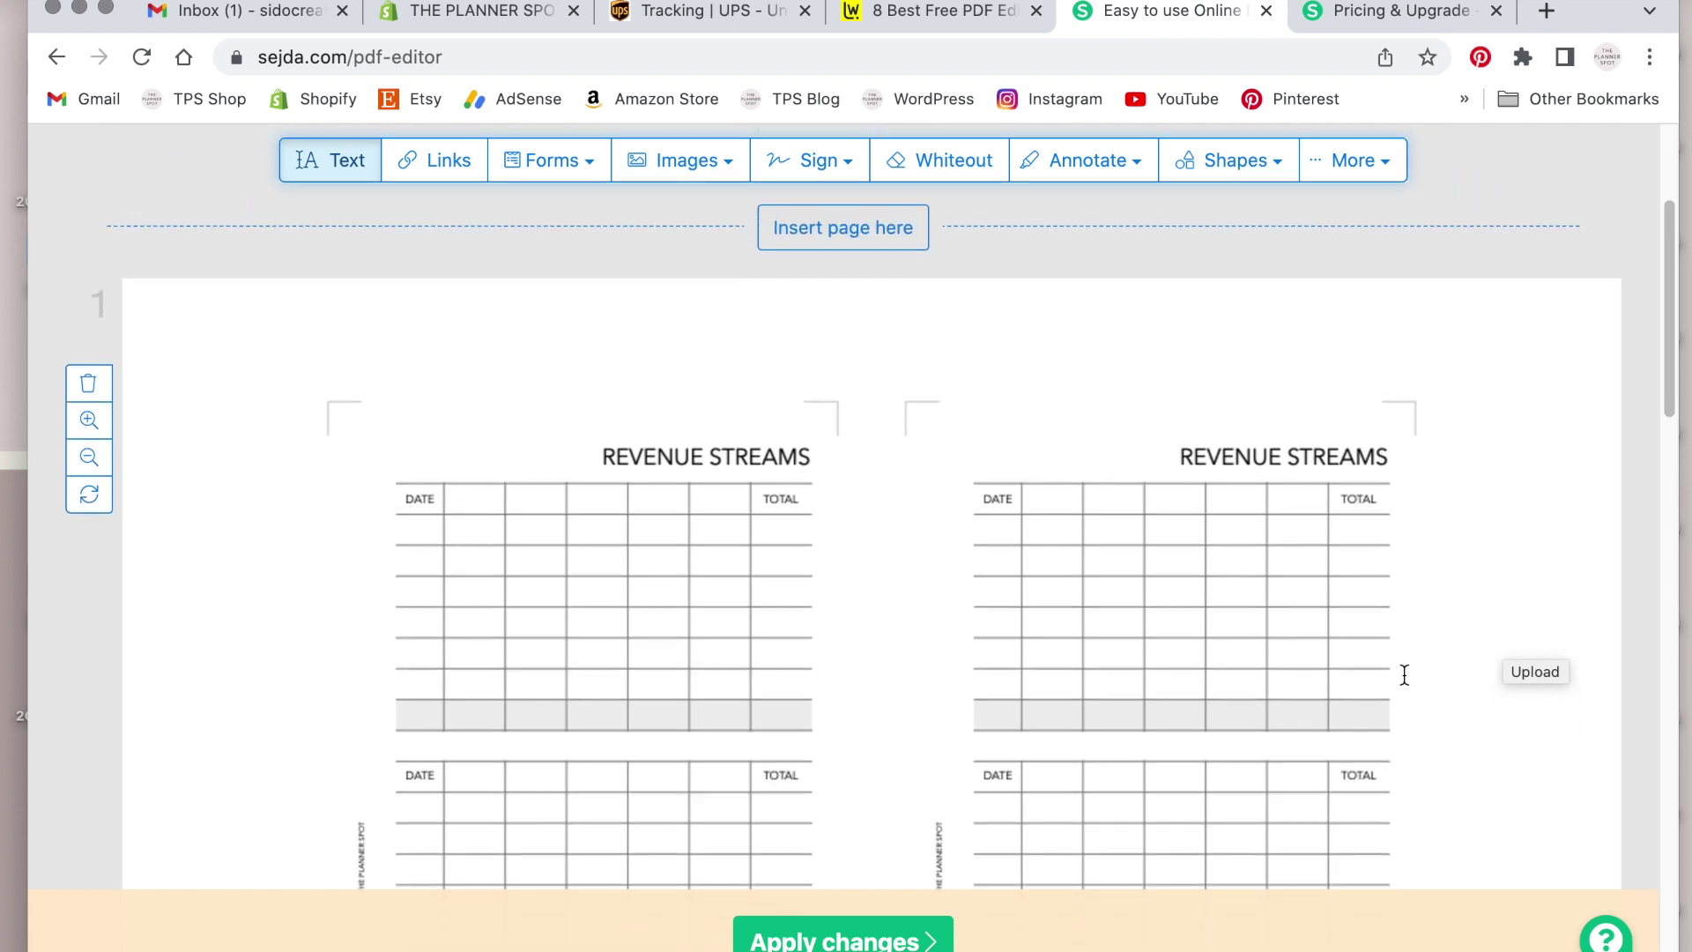
scroll(1405, 675, down, 4)
scroll(1405, 675, down, 2)
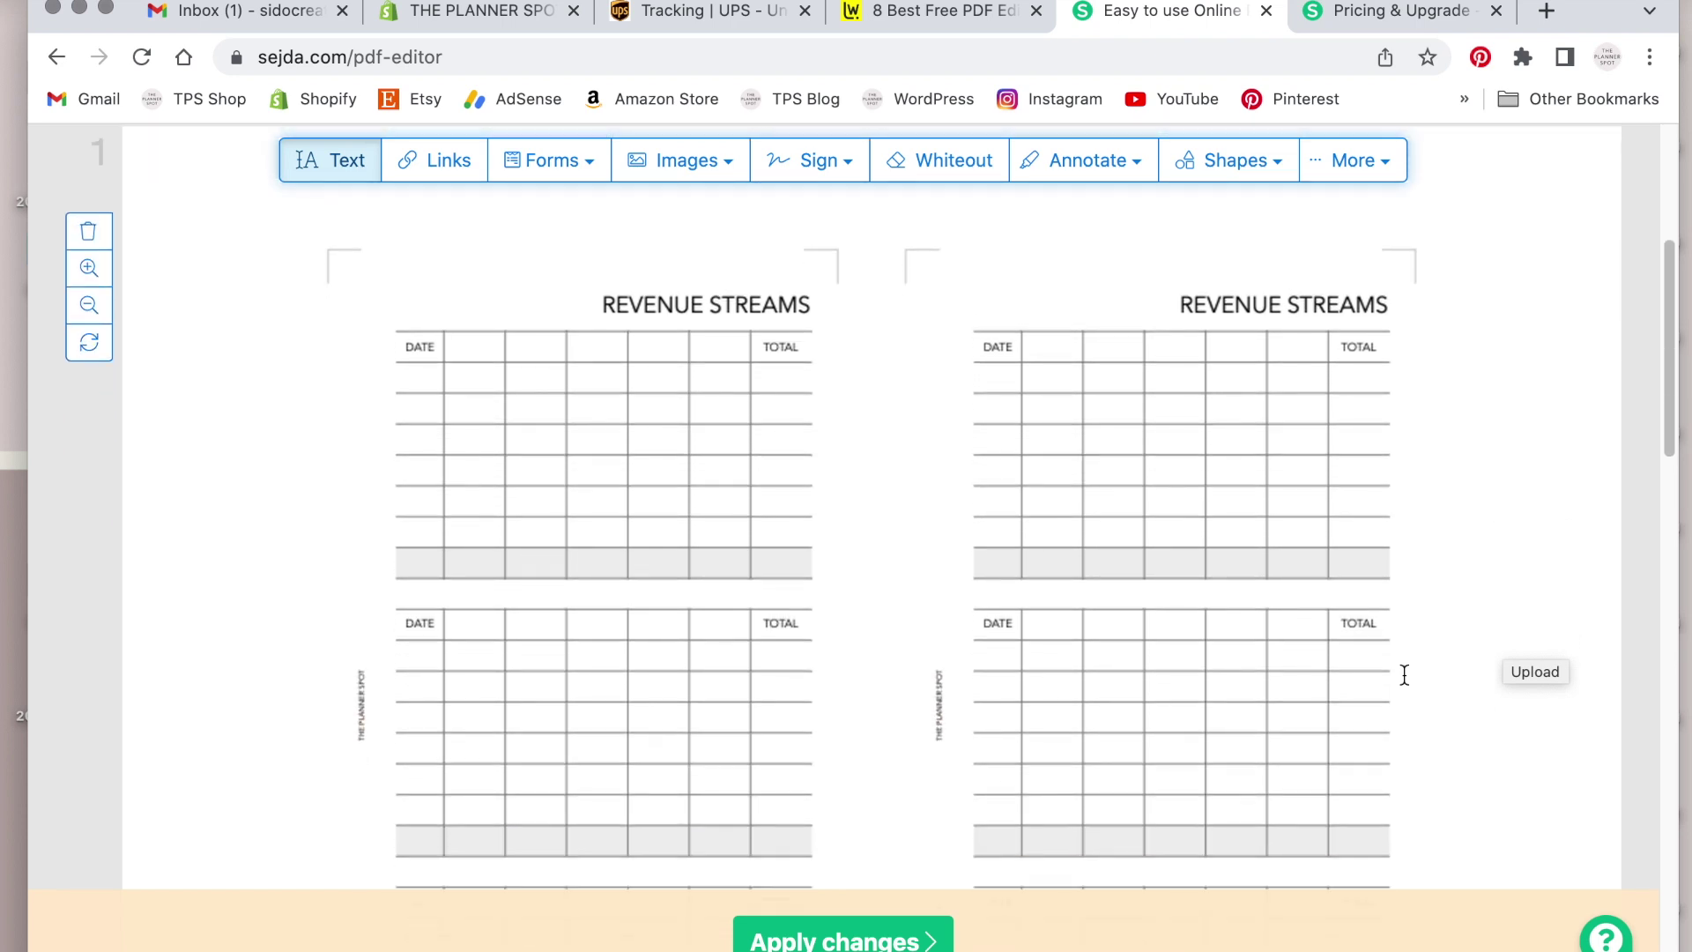
scroll(1405, 675, up, 2)
scroll(1405, 675, down, 2)
scroll(1405, 675, down, 1)
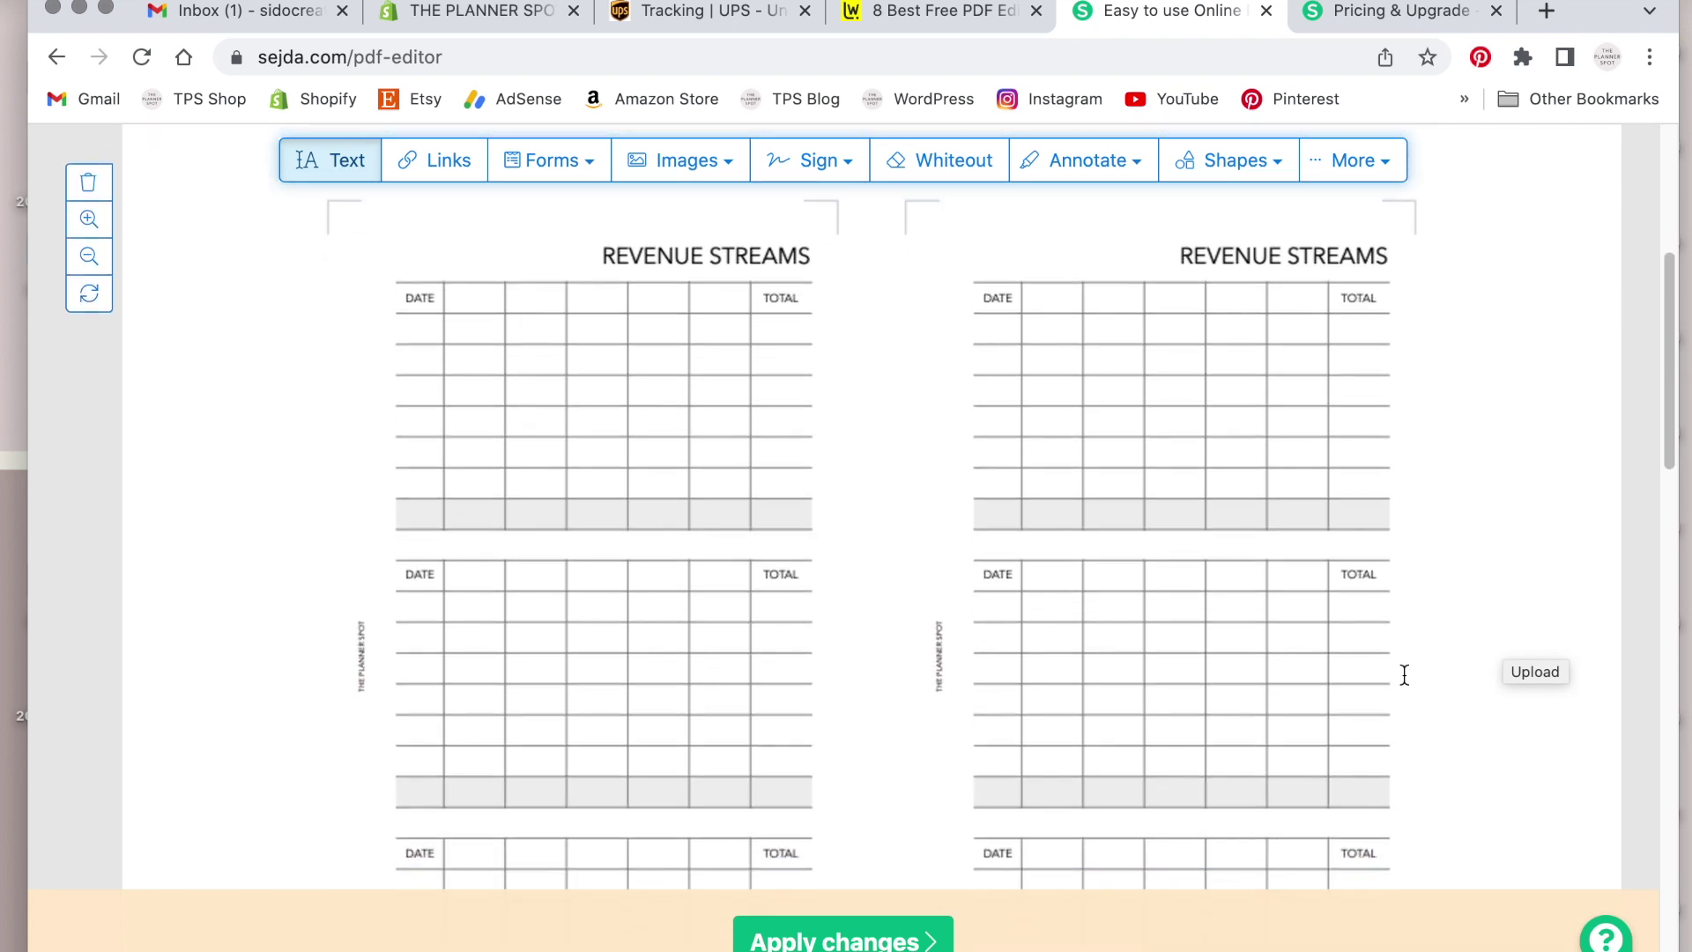
scroll(1404, 672, up, 1)
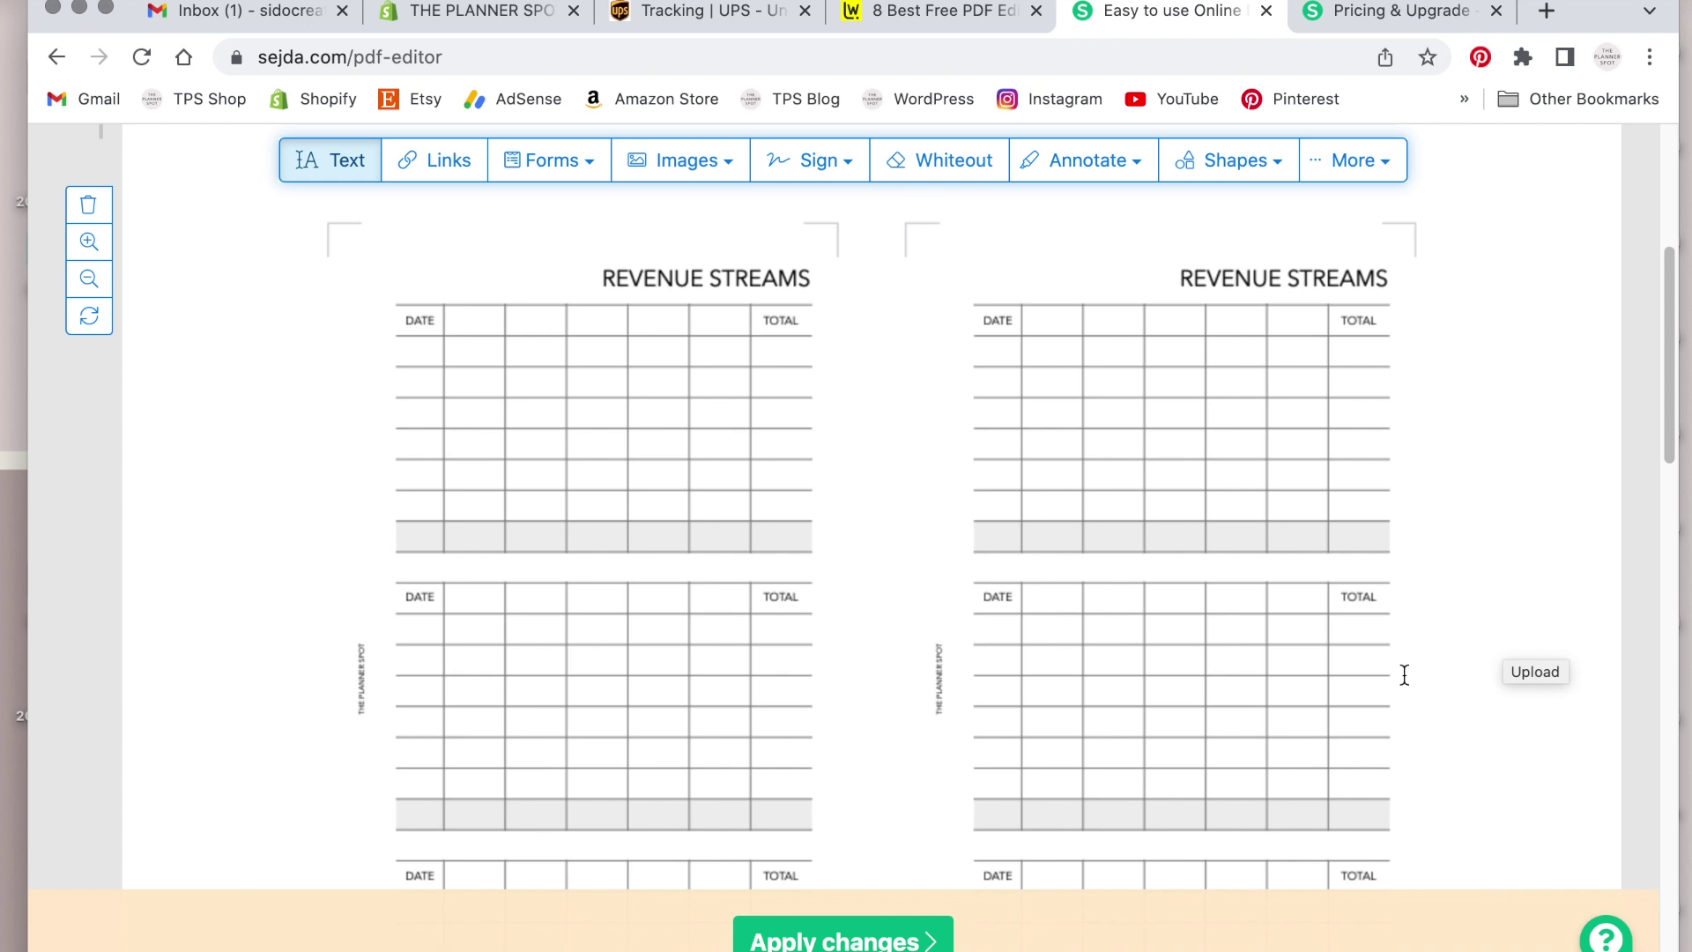
click(669, 280)
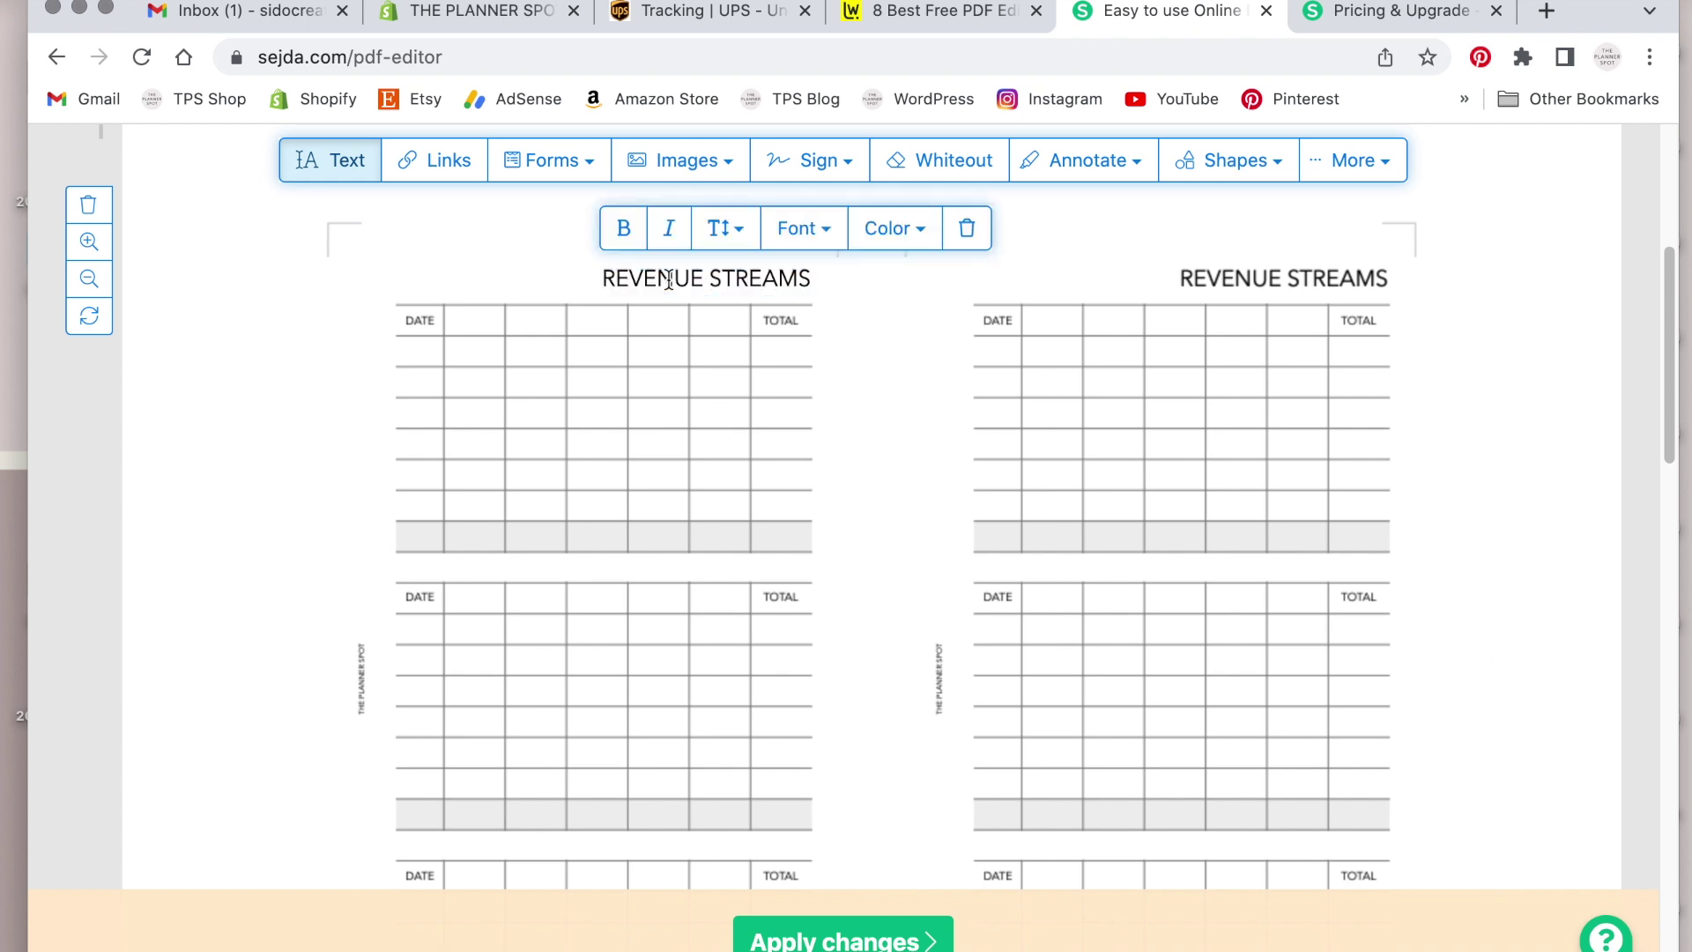
key(super+a)
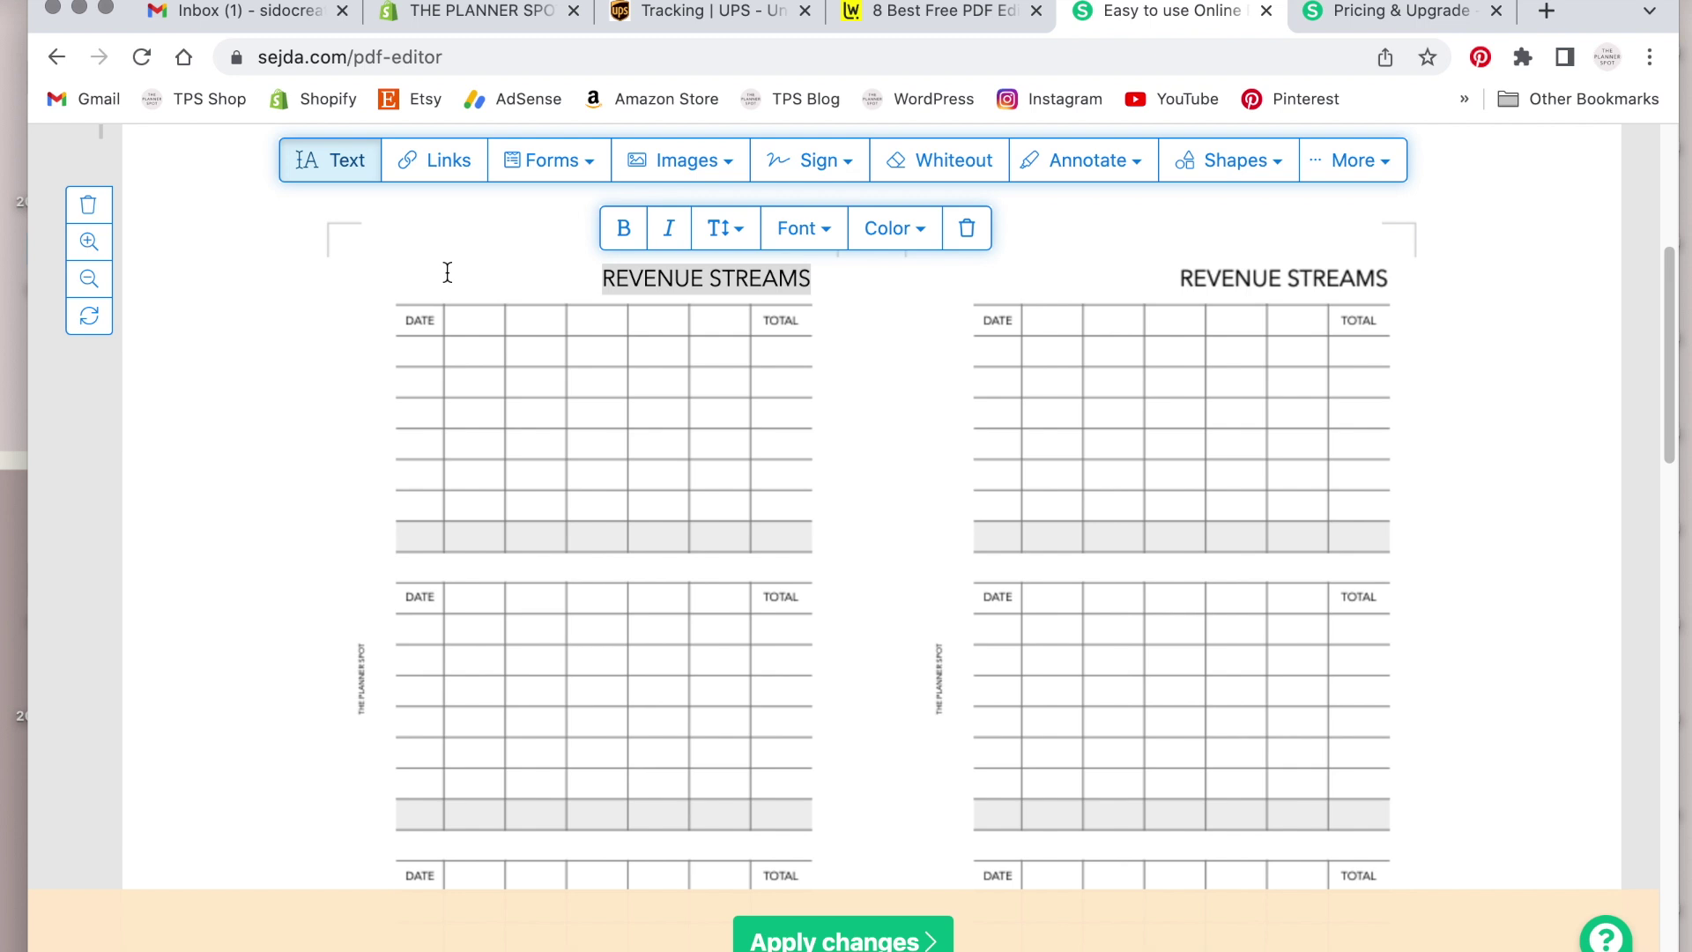
text(TPS R)
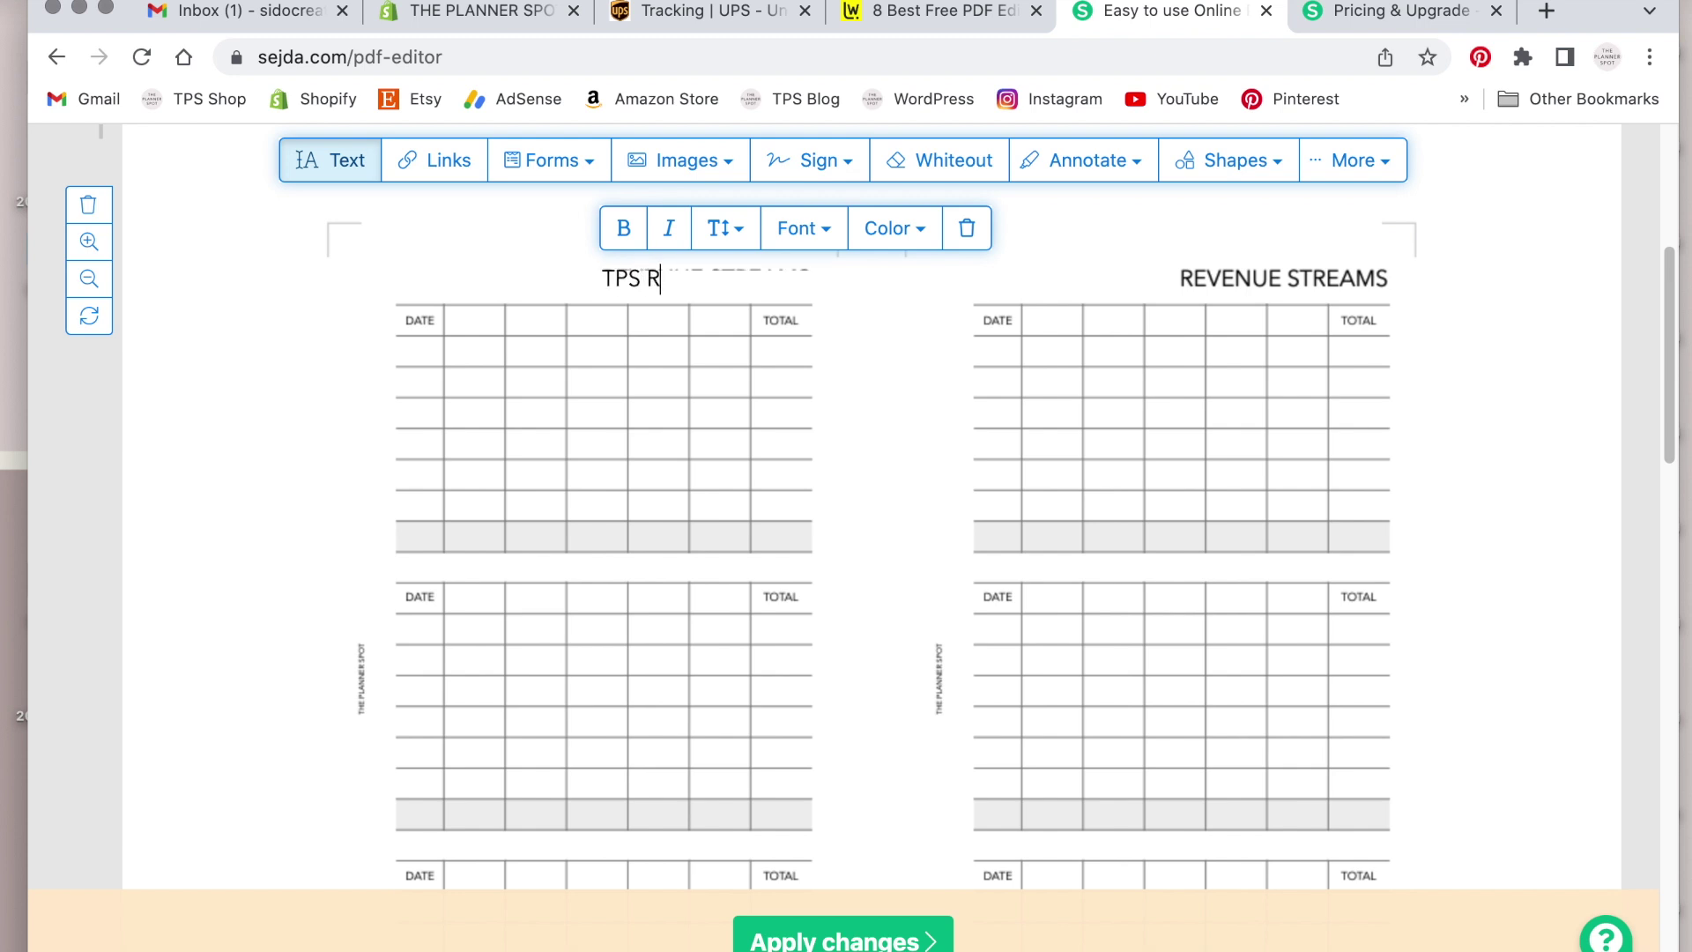
text(EVENUE)
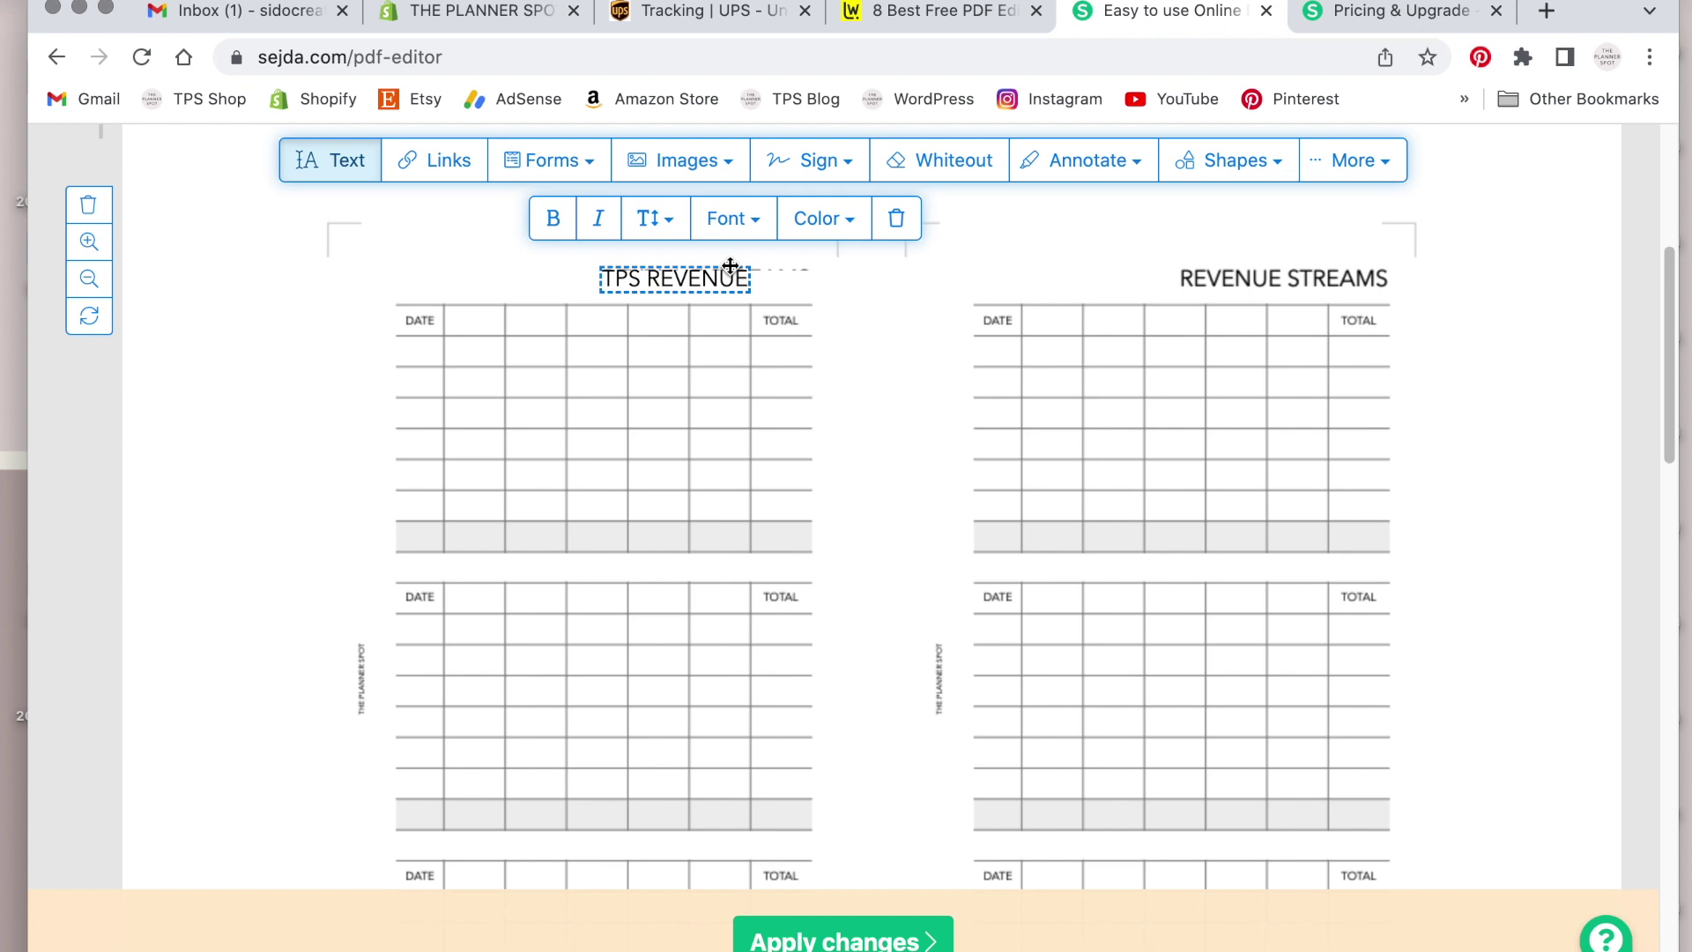
drag(730, 266, 788, 263)
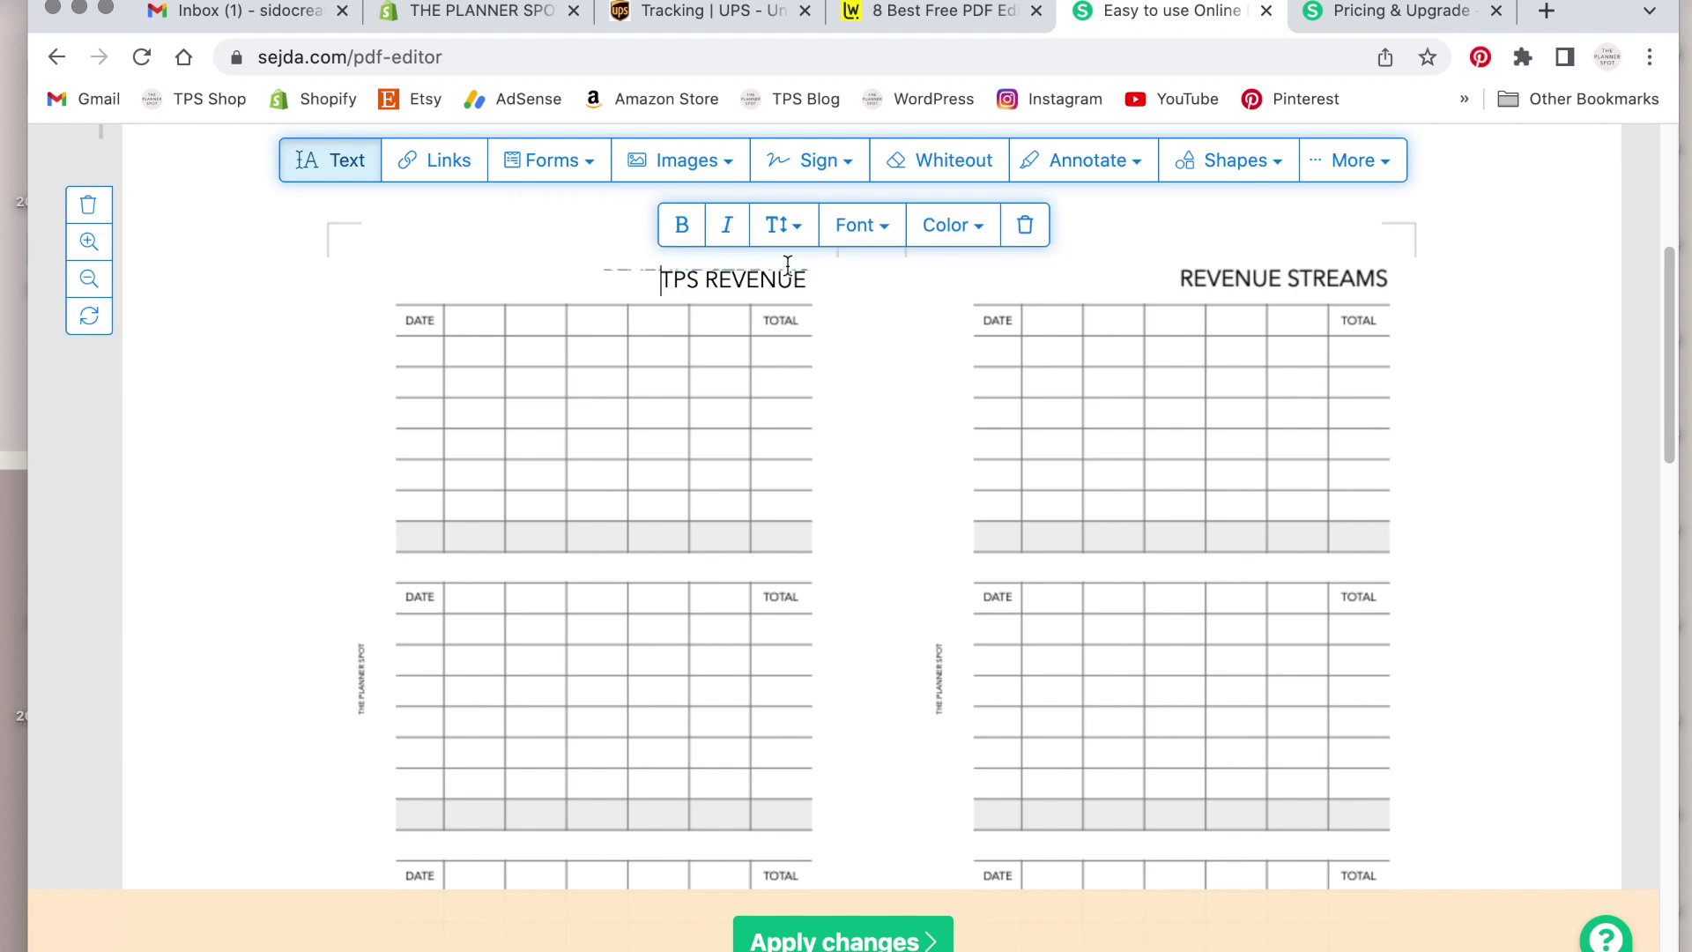
click(418, 321)
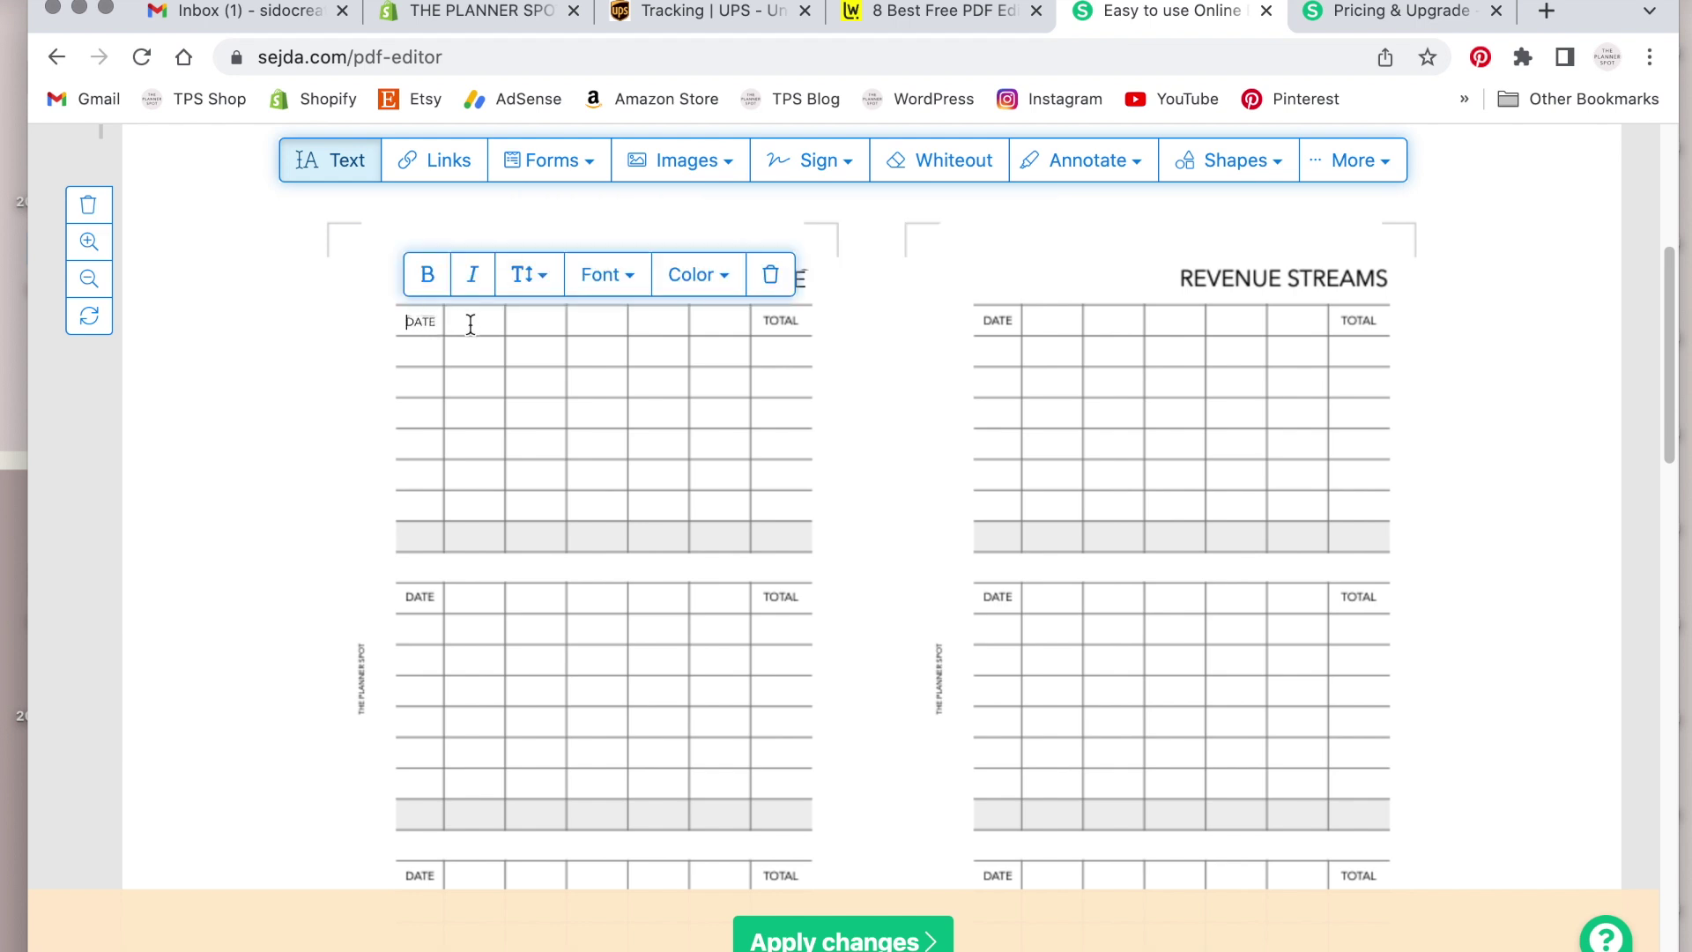
Step: Add a MAIN label in the header cell beside DATE and raise its size from 6 to 7
key(Escape)
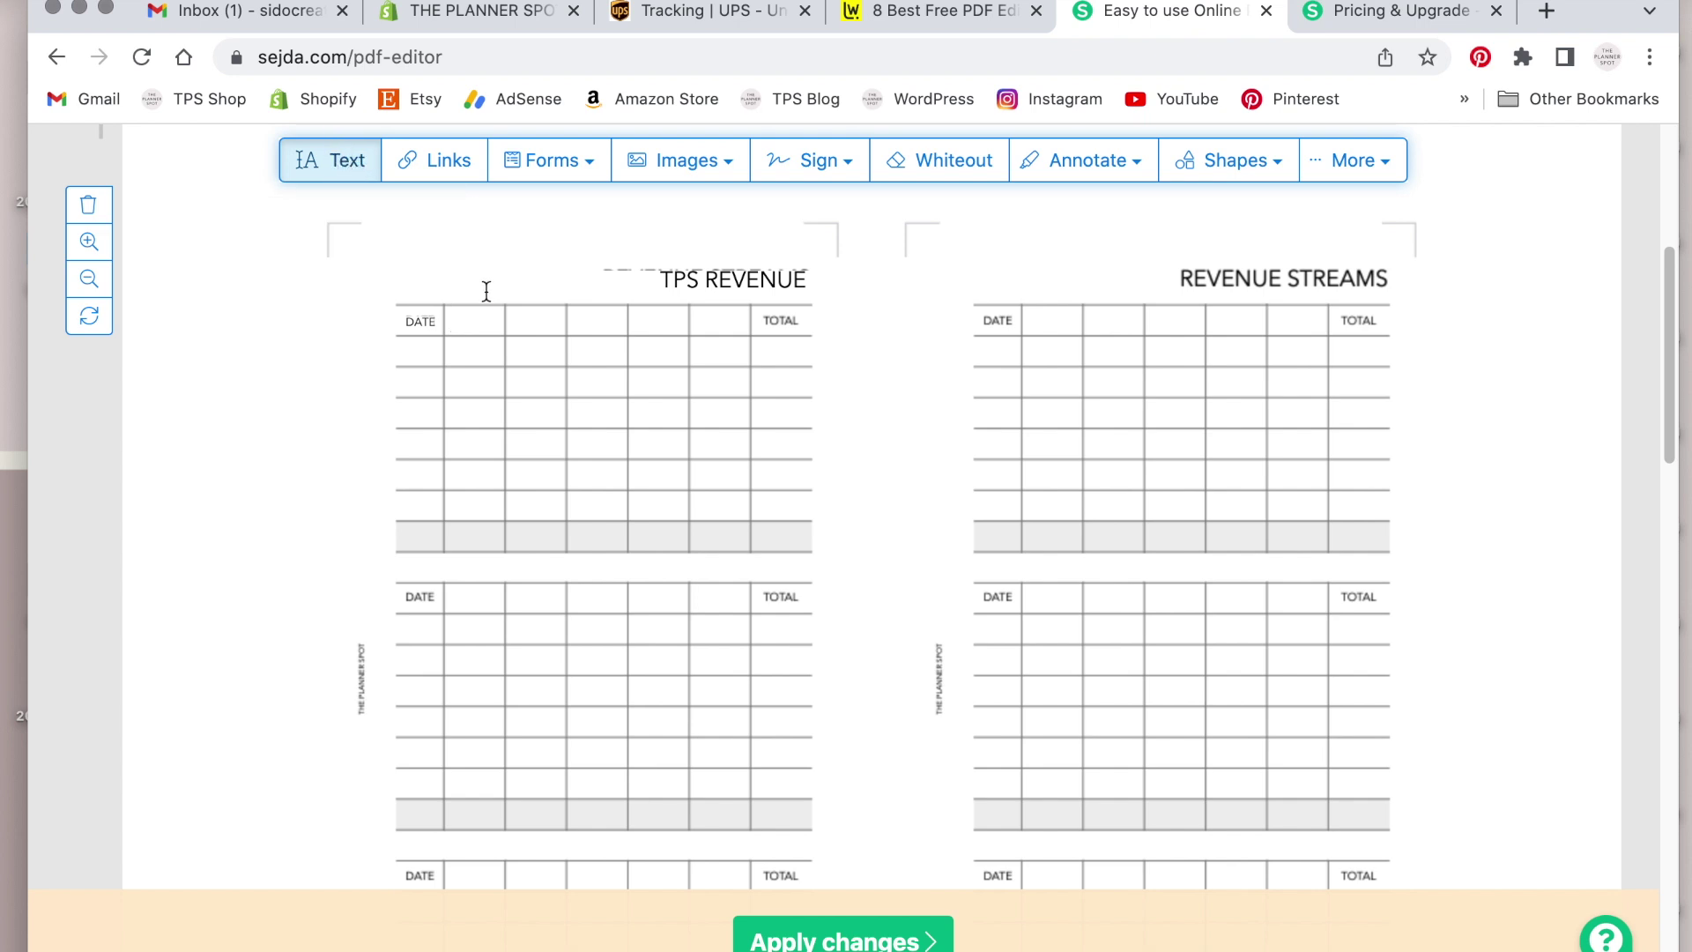
click(453, 321)
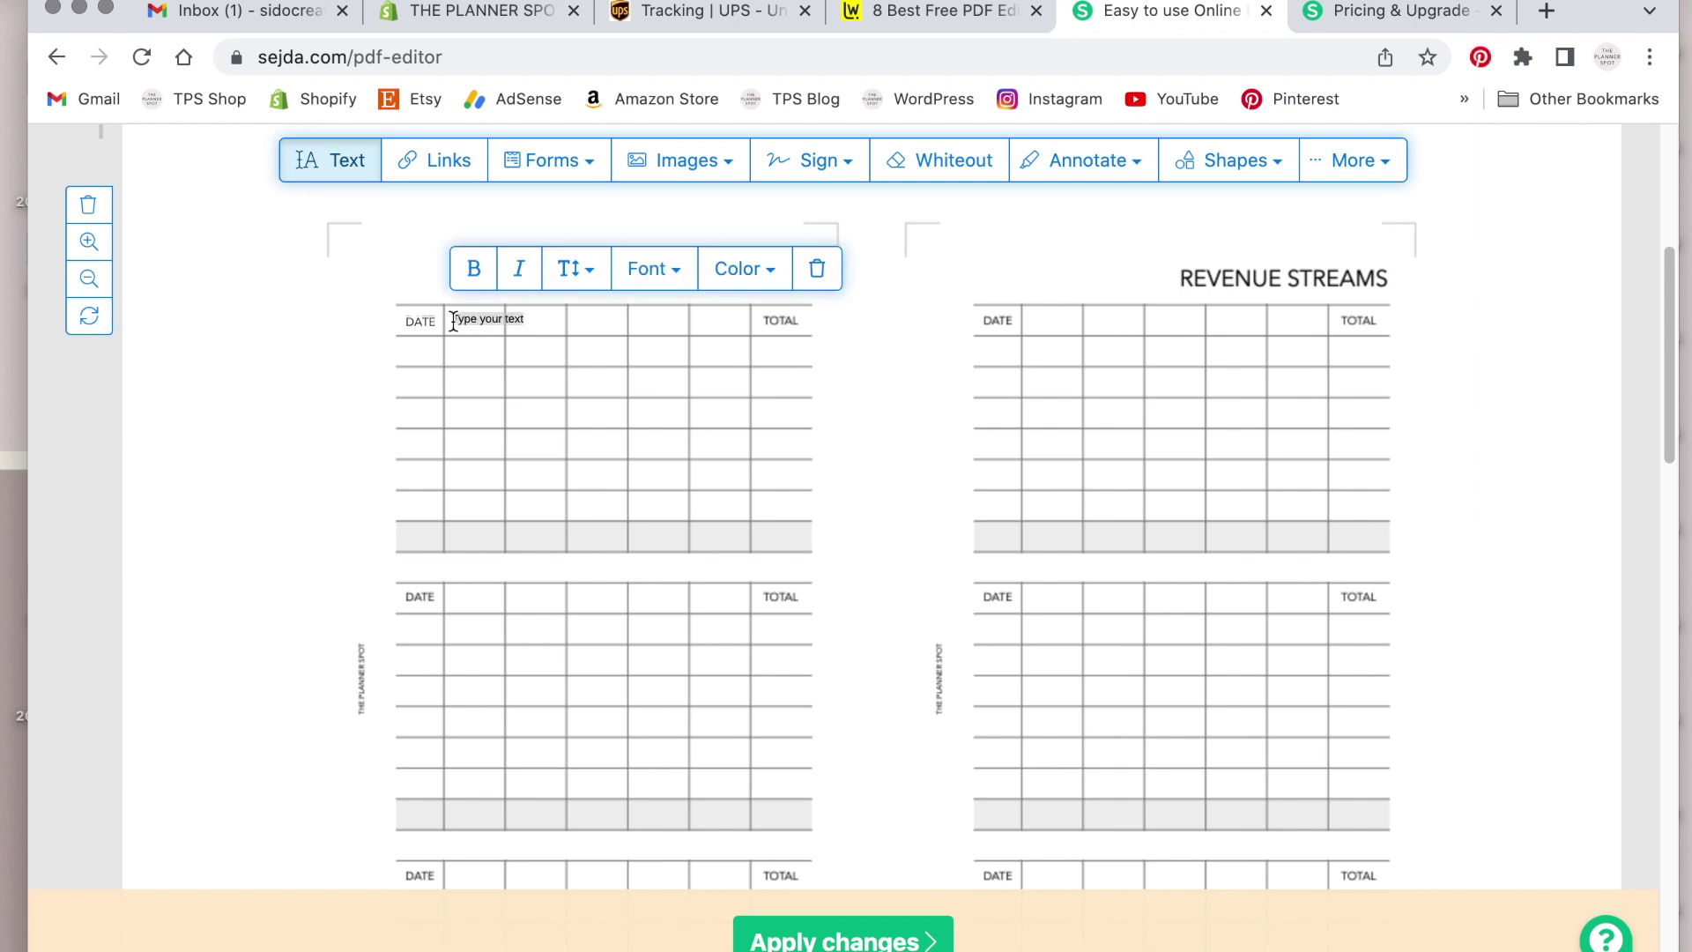
text(MAIN)
click(590, 271)
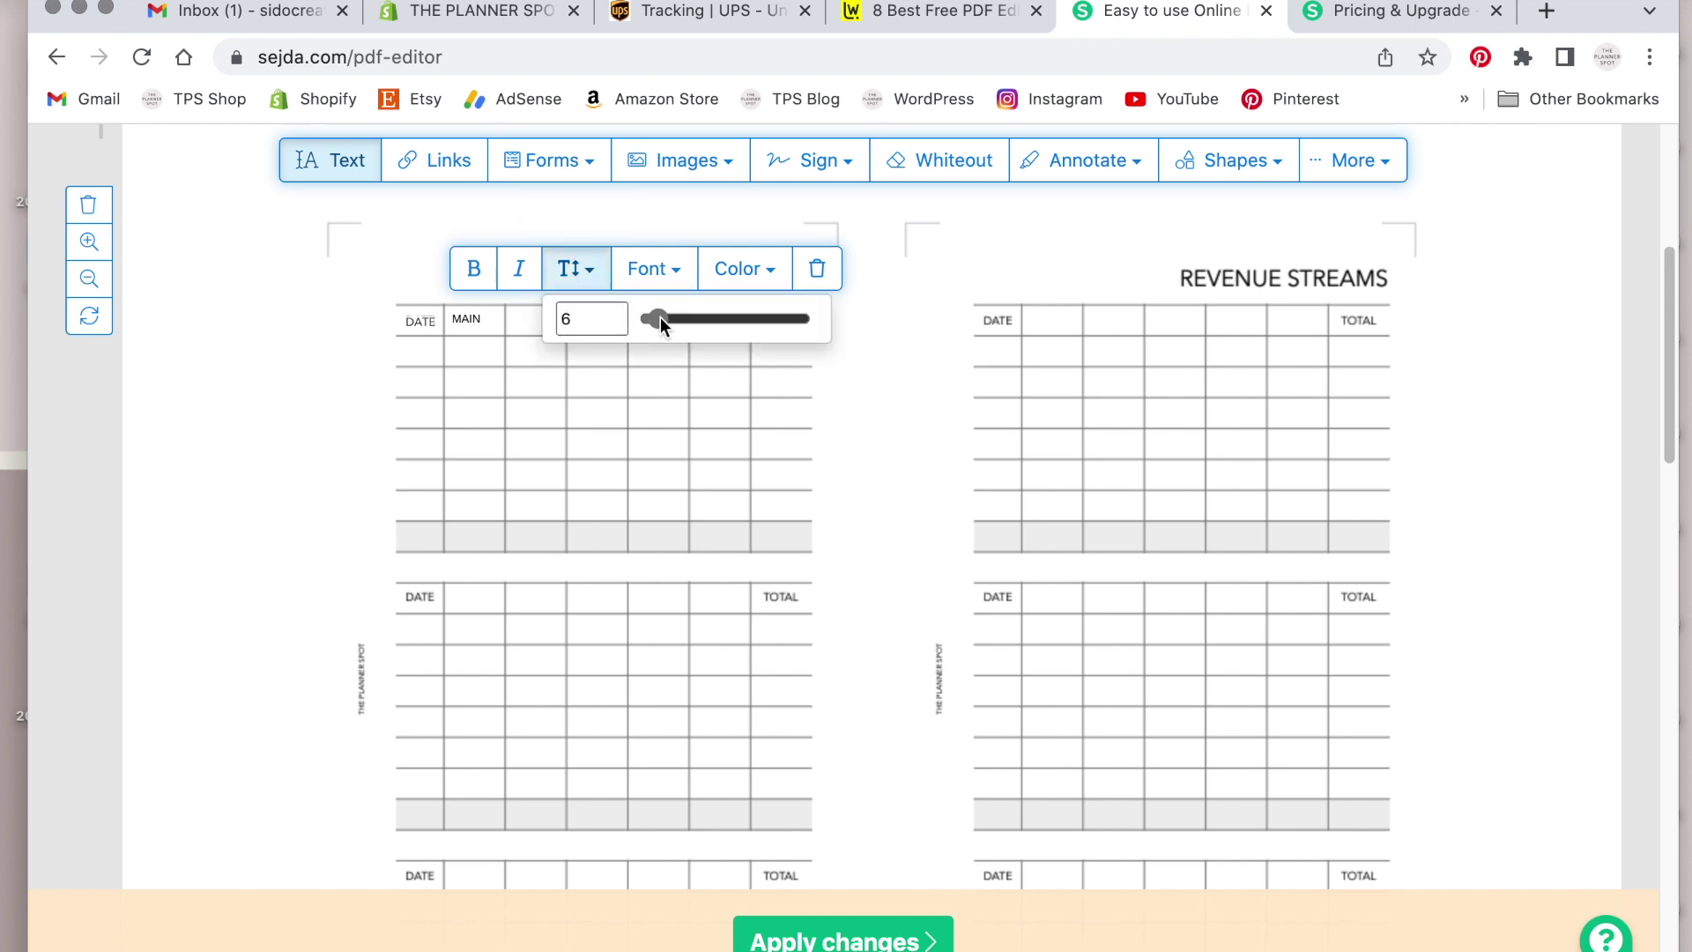
click(659, 319)
Step: Replace the original DATE label with a new DATE text box and nudge MAIN into position
key(Escape)
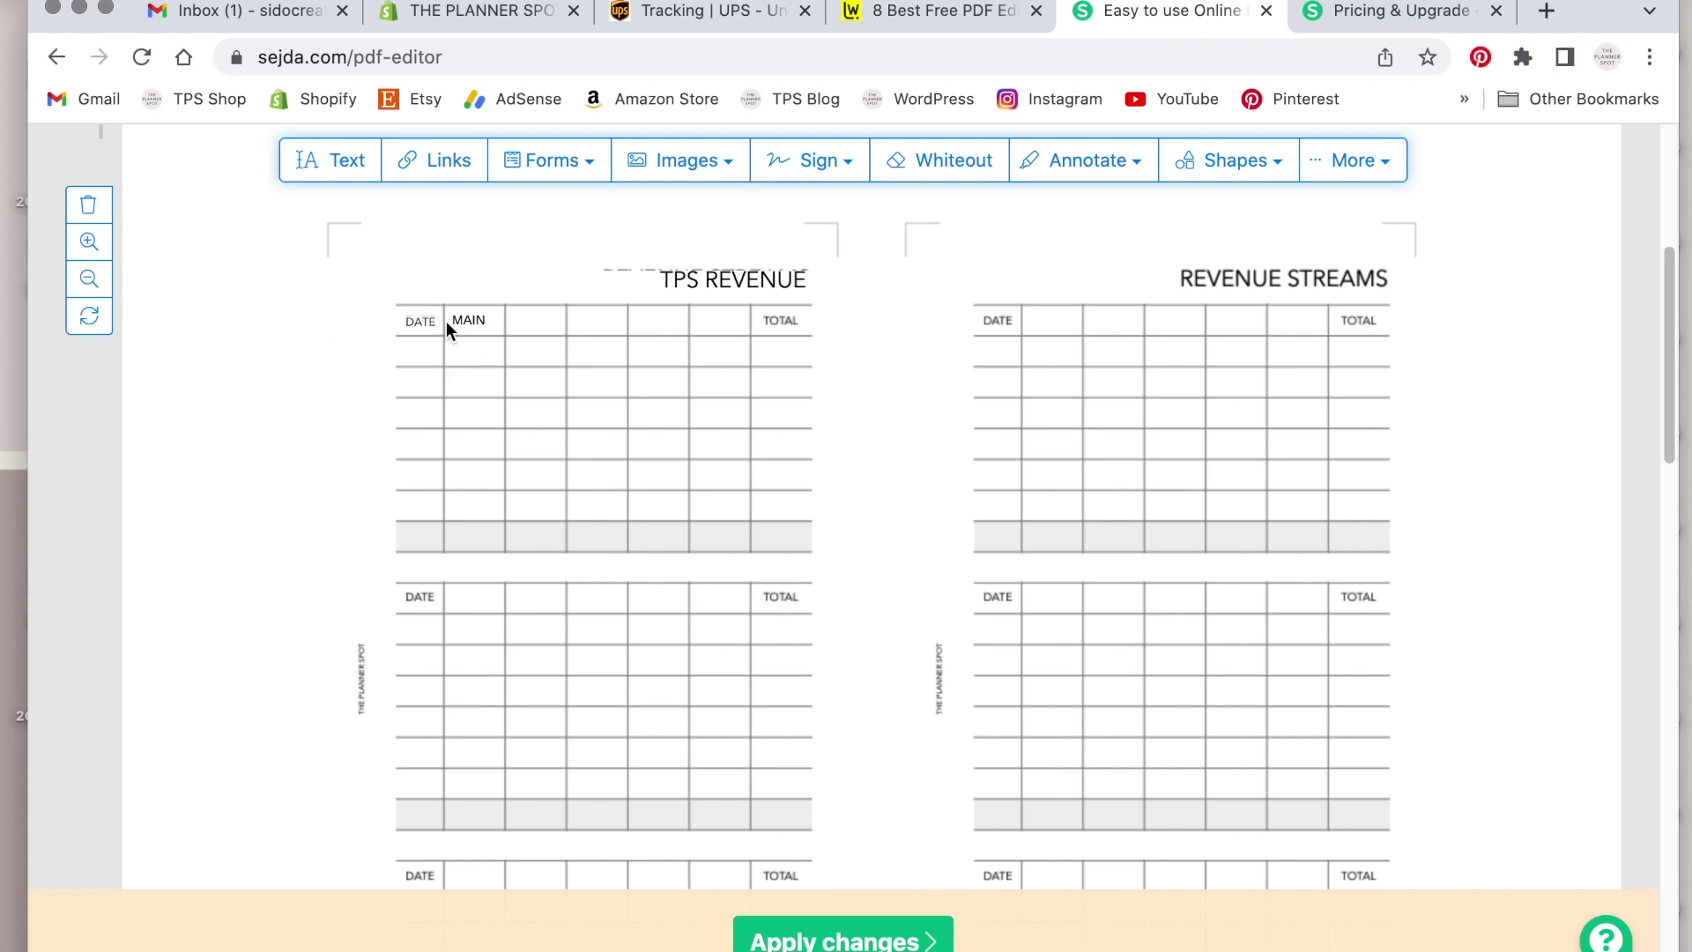
click(436, 328)
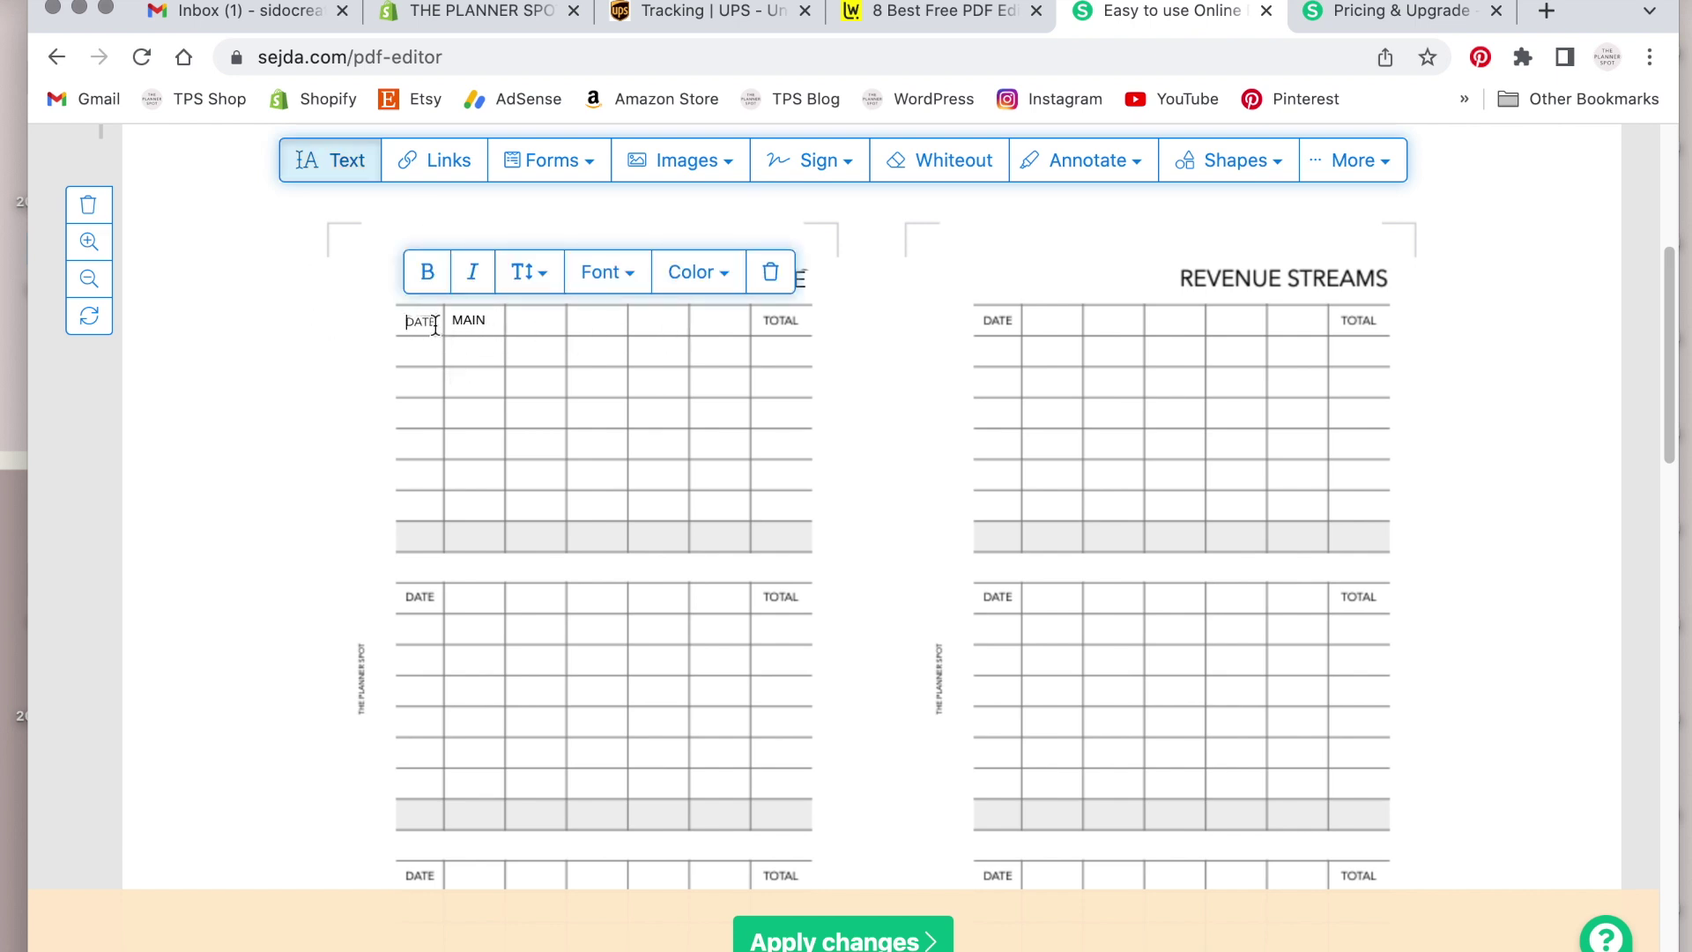
click(771, 273)
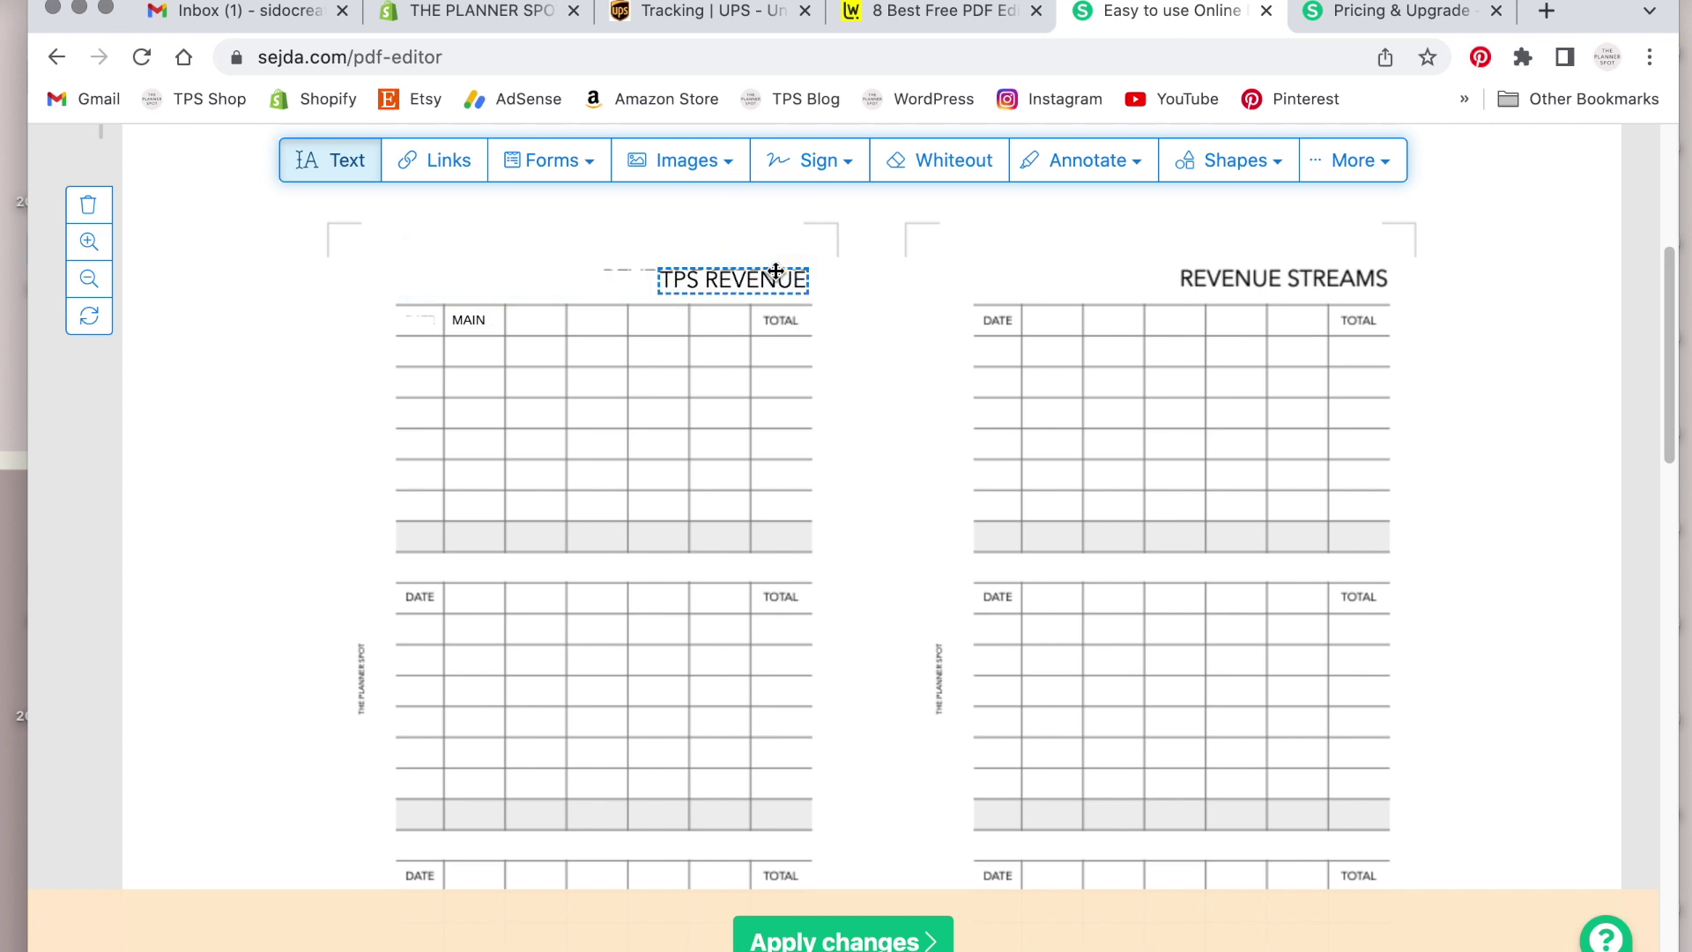
click(406, 320)
text(DATE)
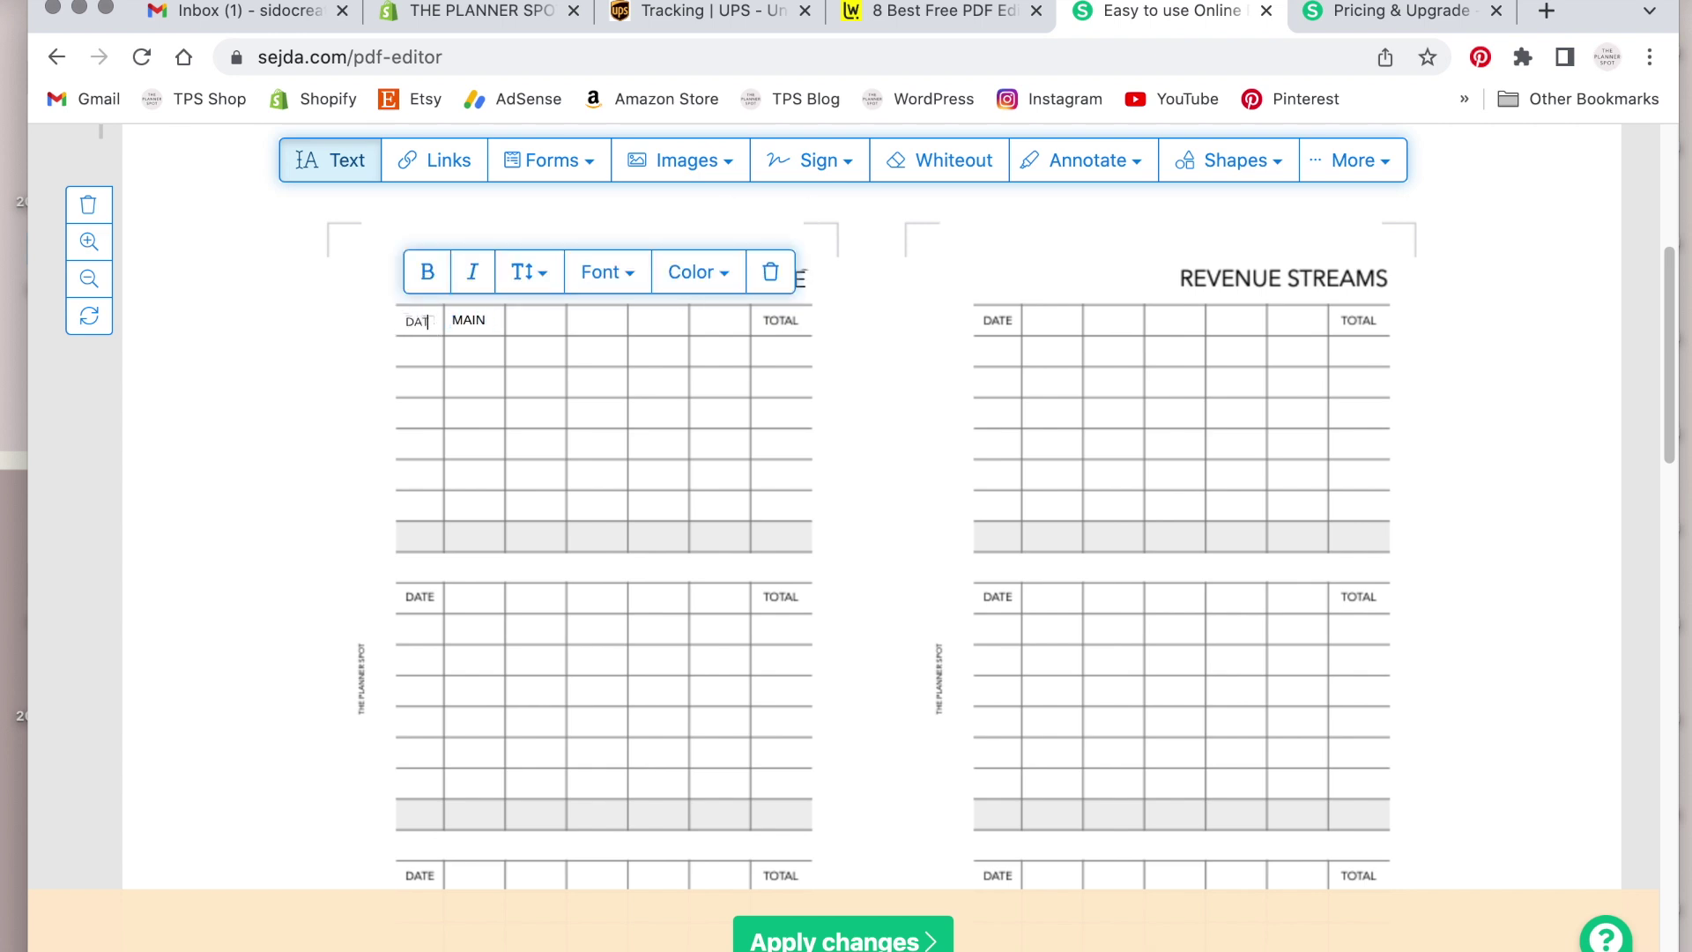
click(465, 325)
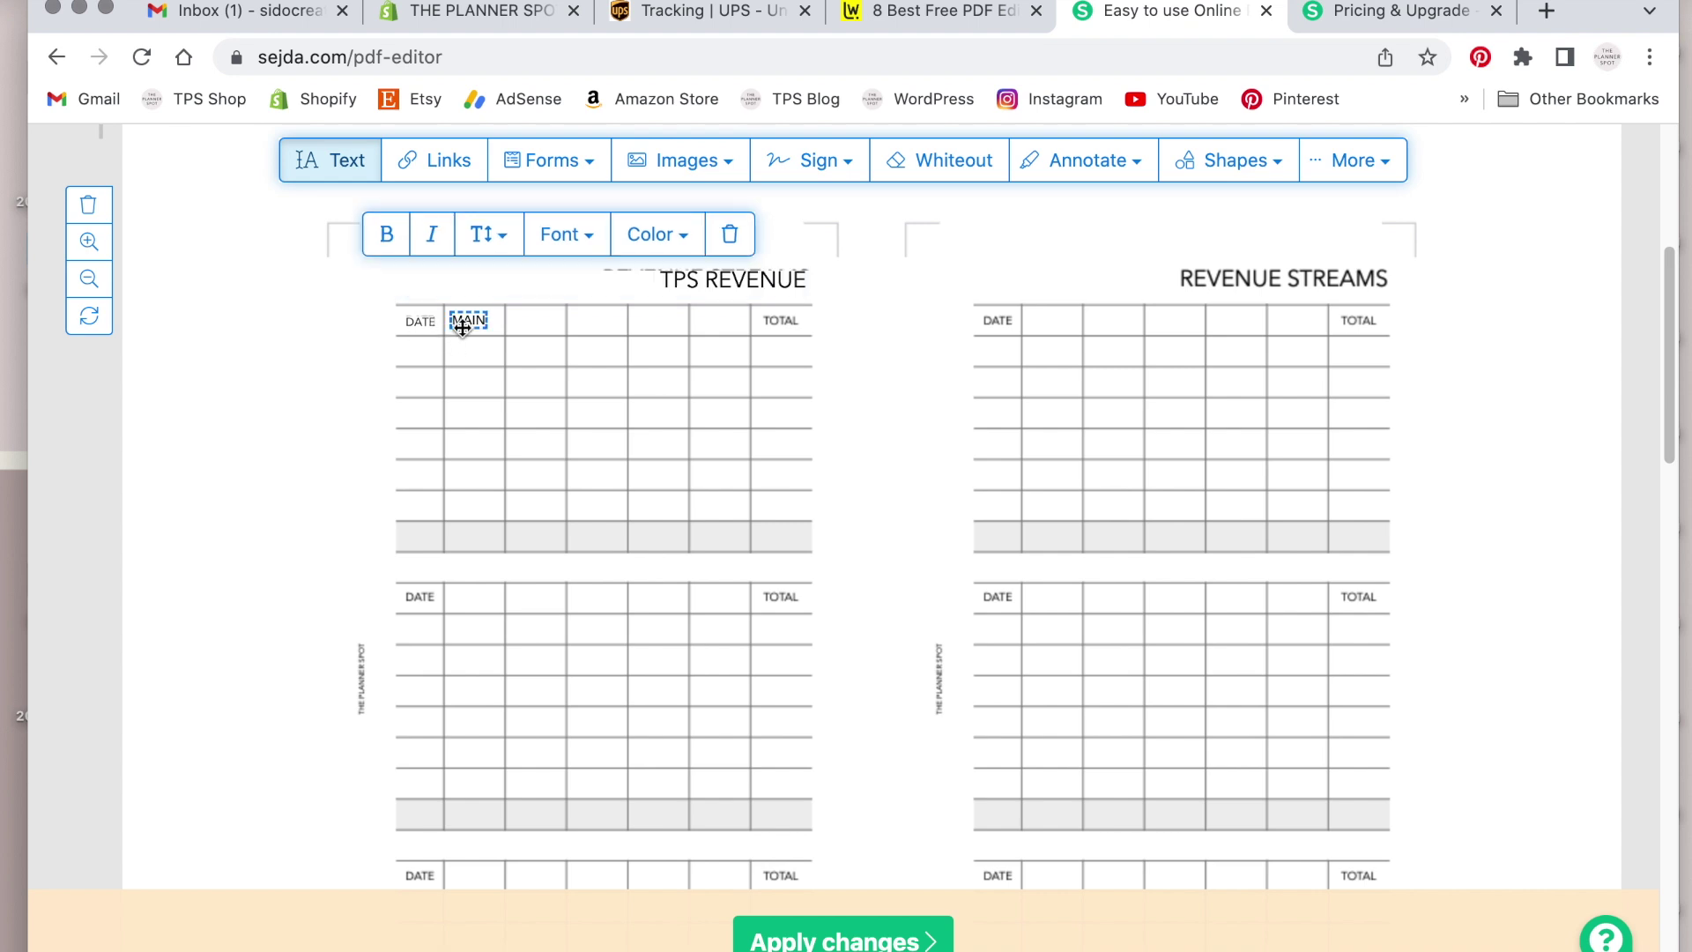
drag(465, 328, 426, 325)
Step: Enlarge the new DATE label from size 6 to 7
click(429, 326)
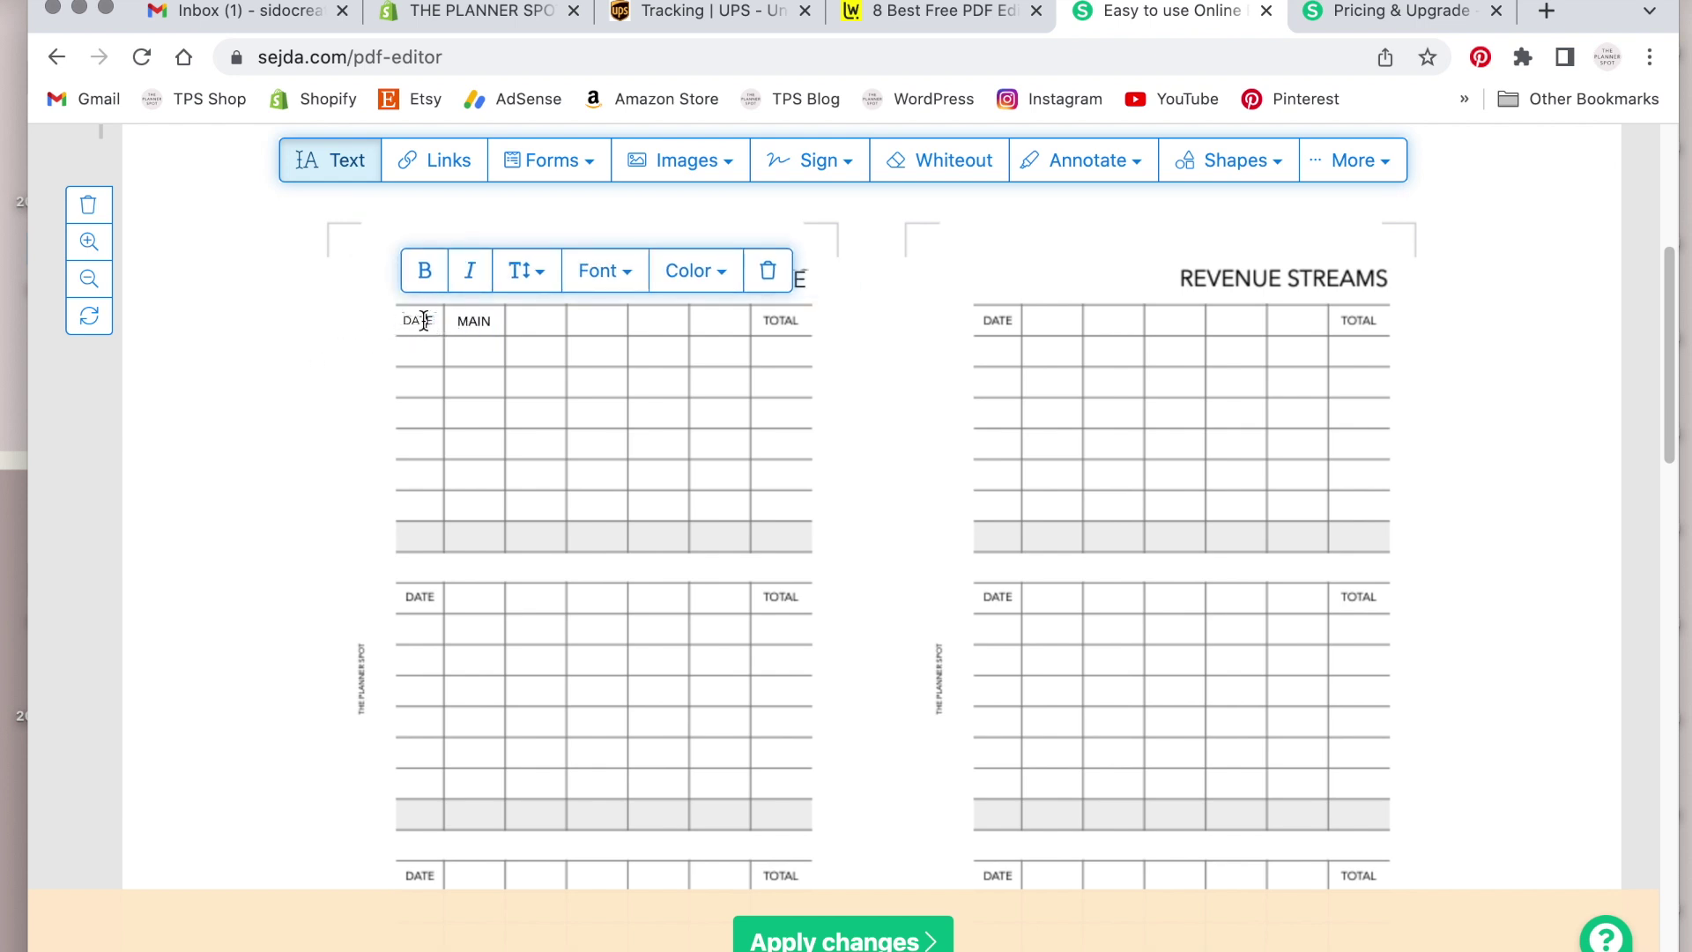
click(378, 321)
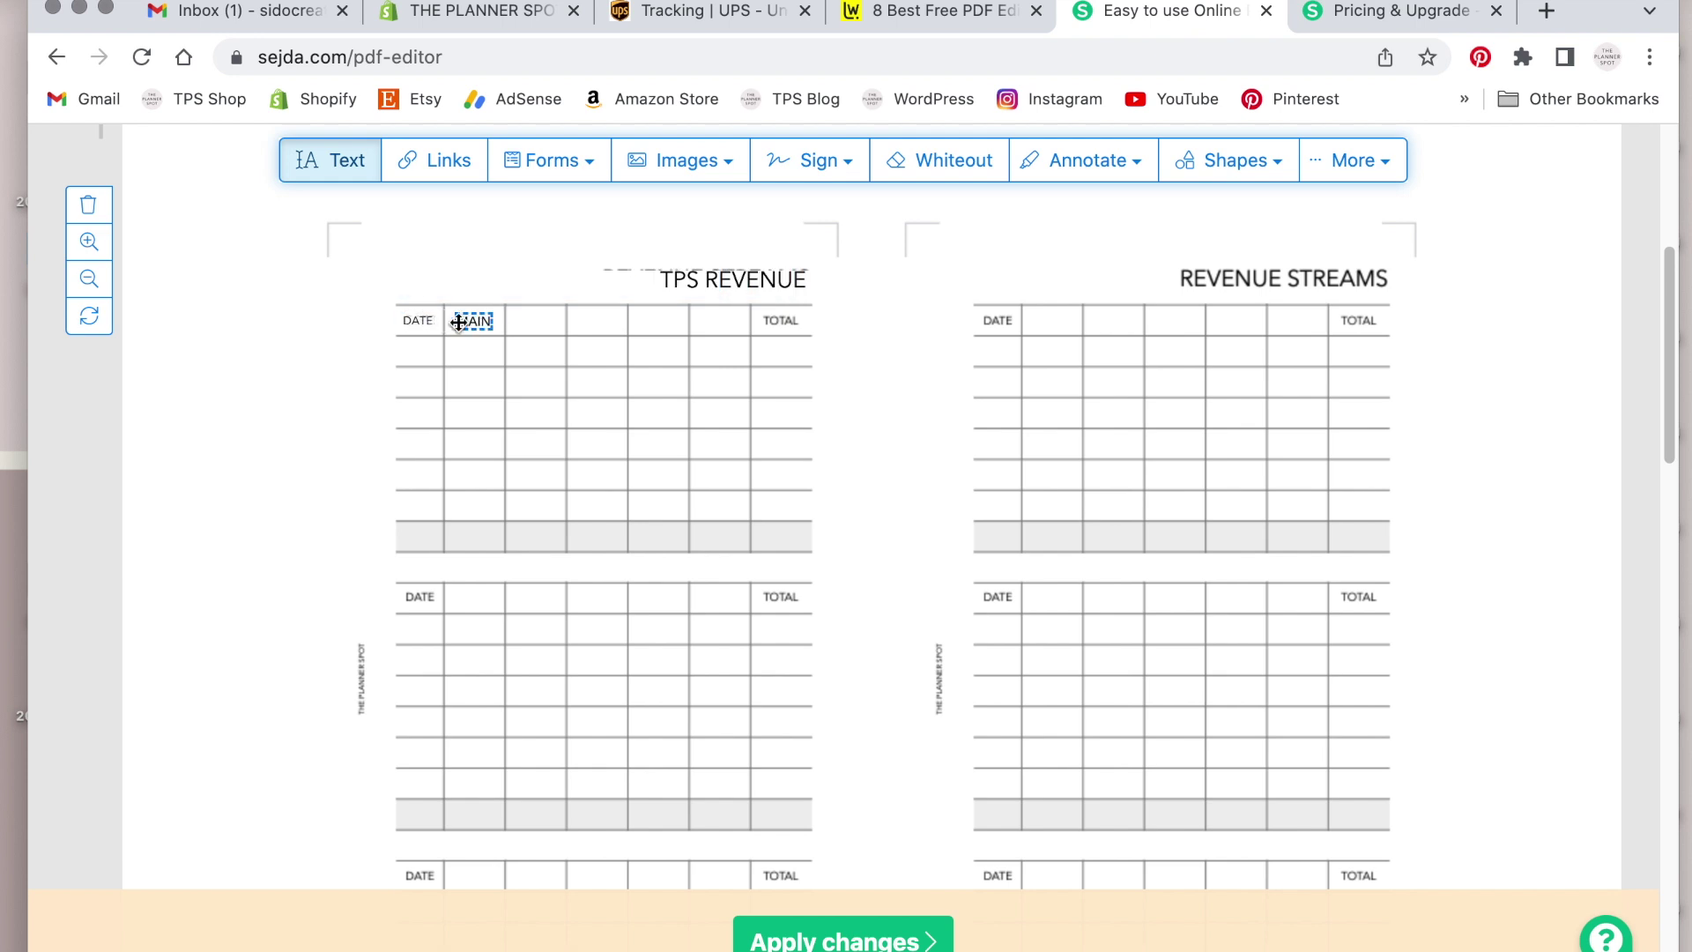
click(417, 320)
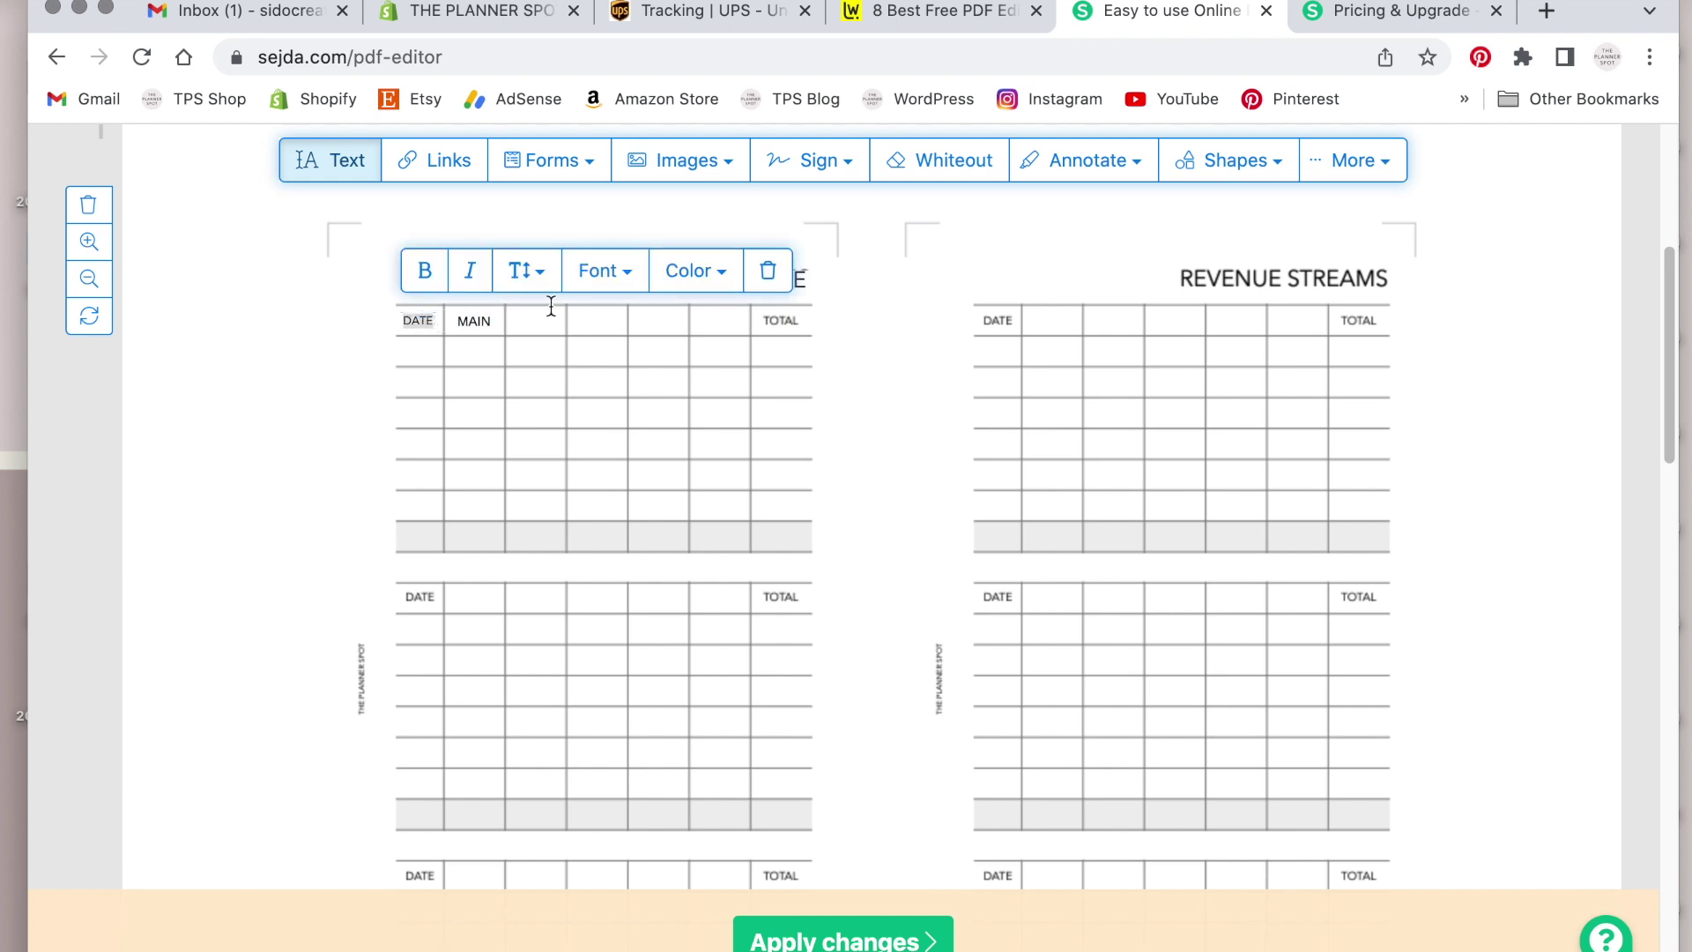
click(526, 271)
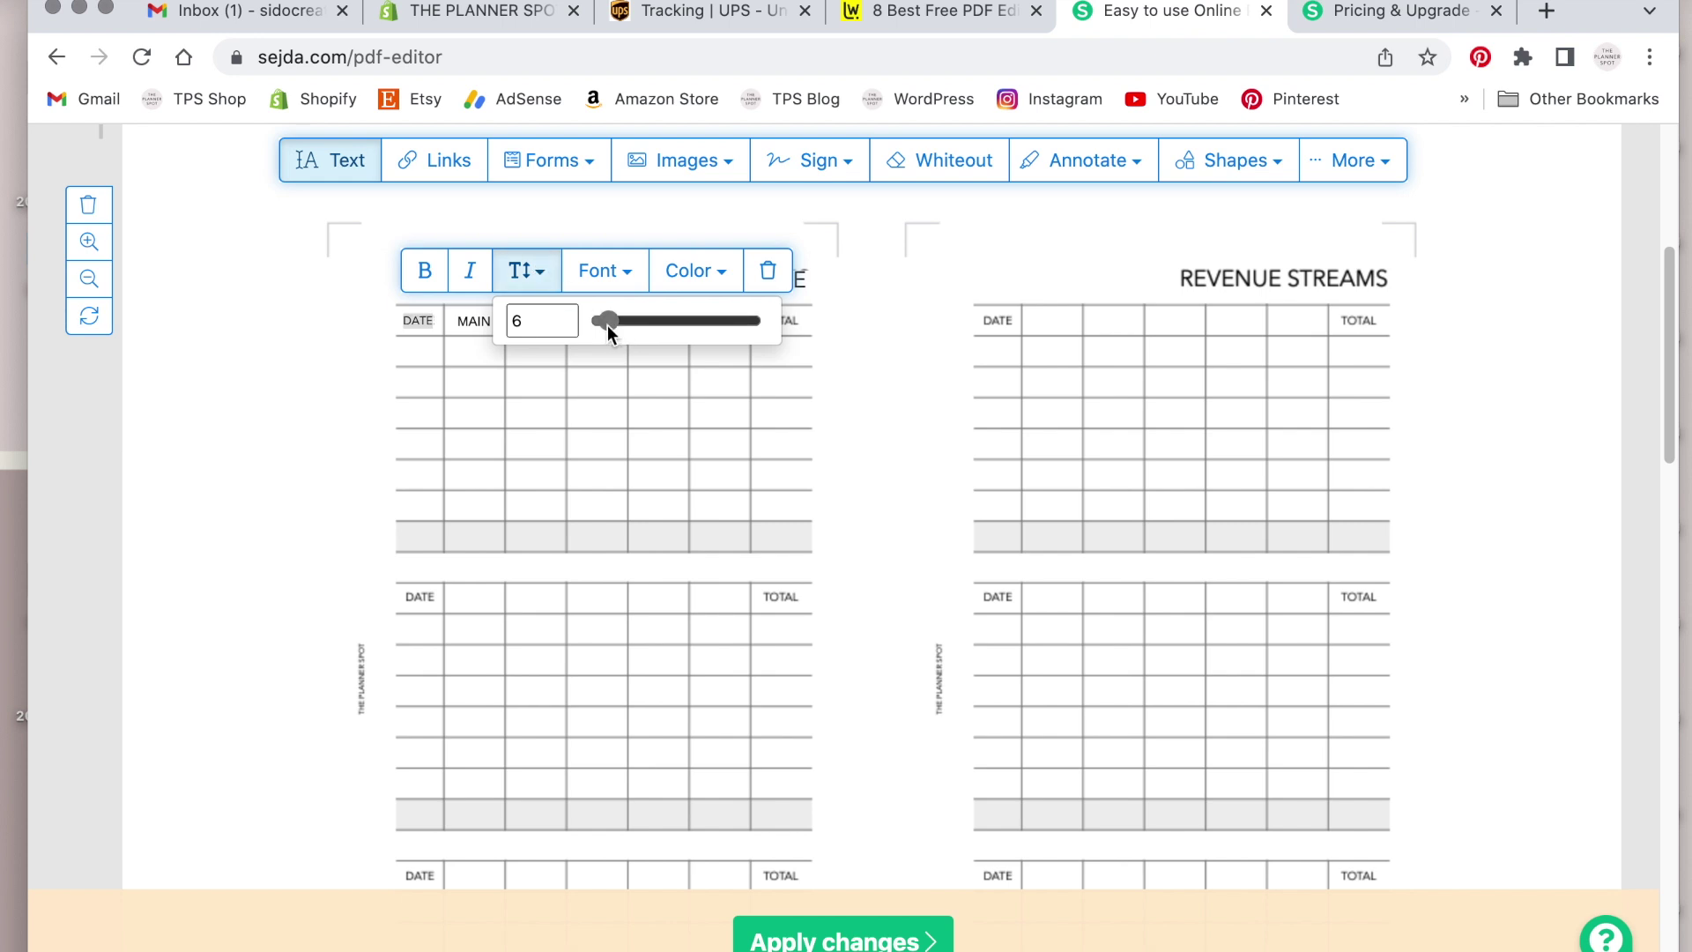
drag(608, 325, 610, 325)
Step: Check the DATE and MAIN text boxes in the left table's header row
click(448, 324)
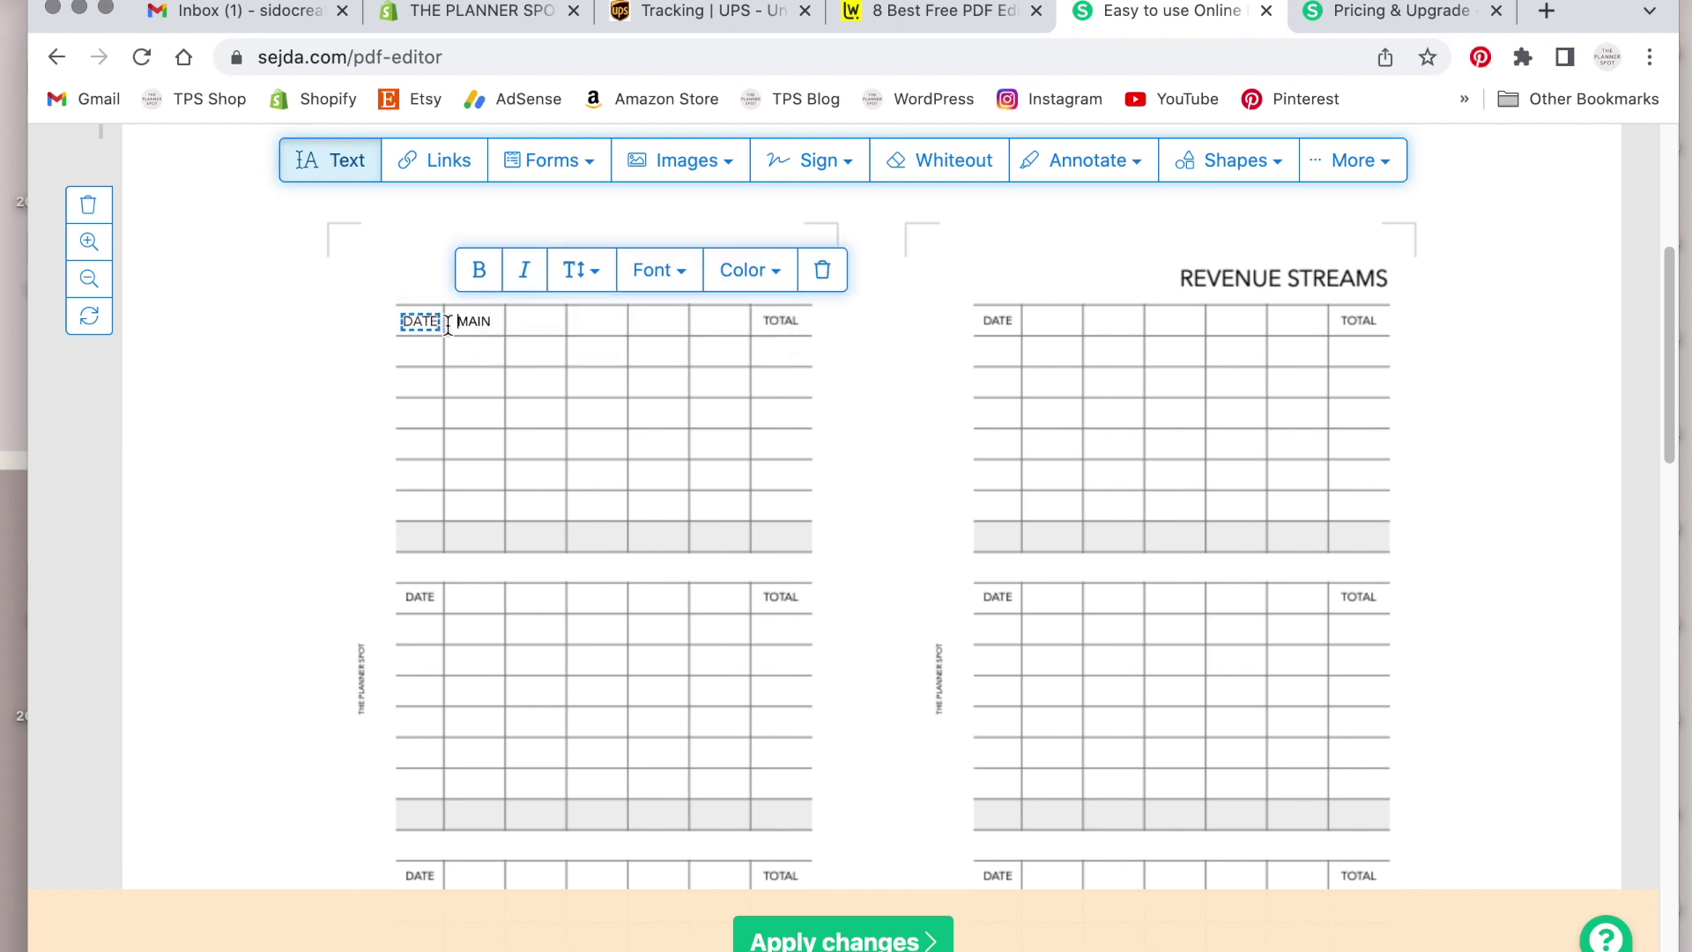
click(423, 321)
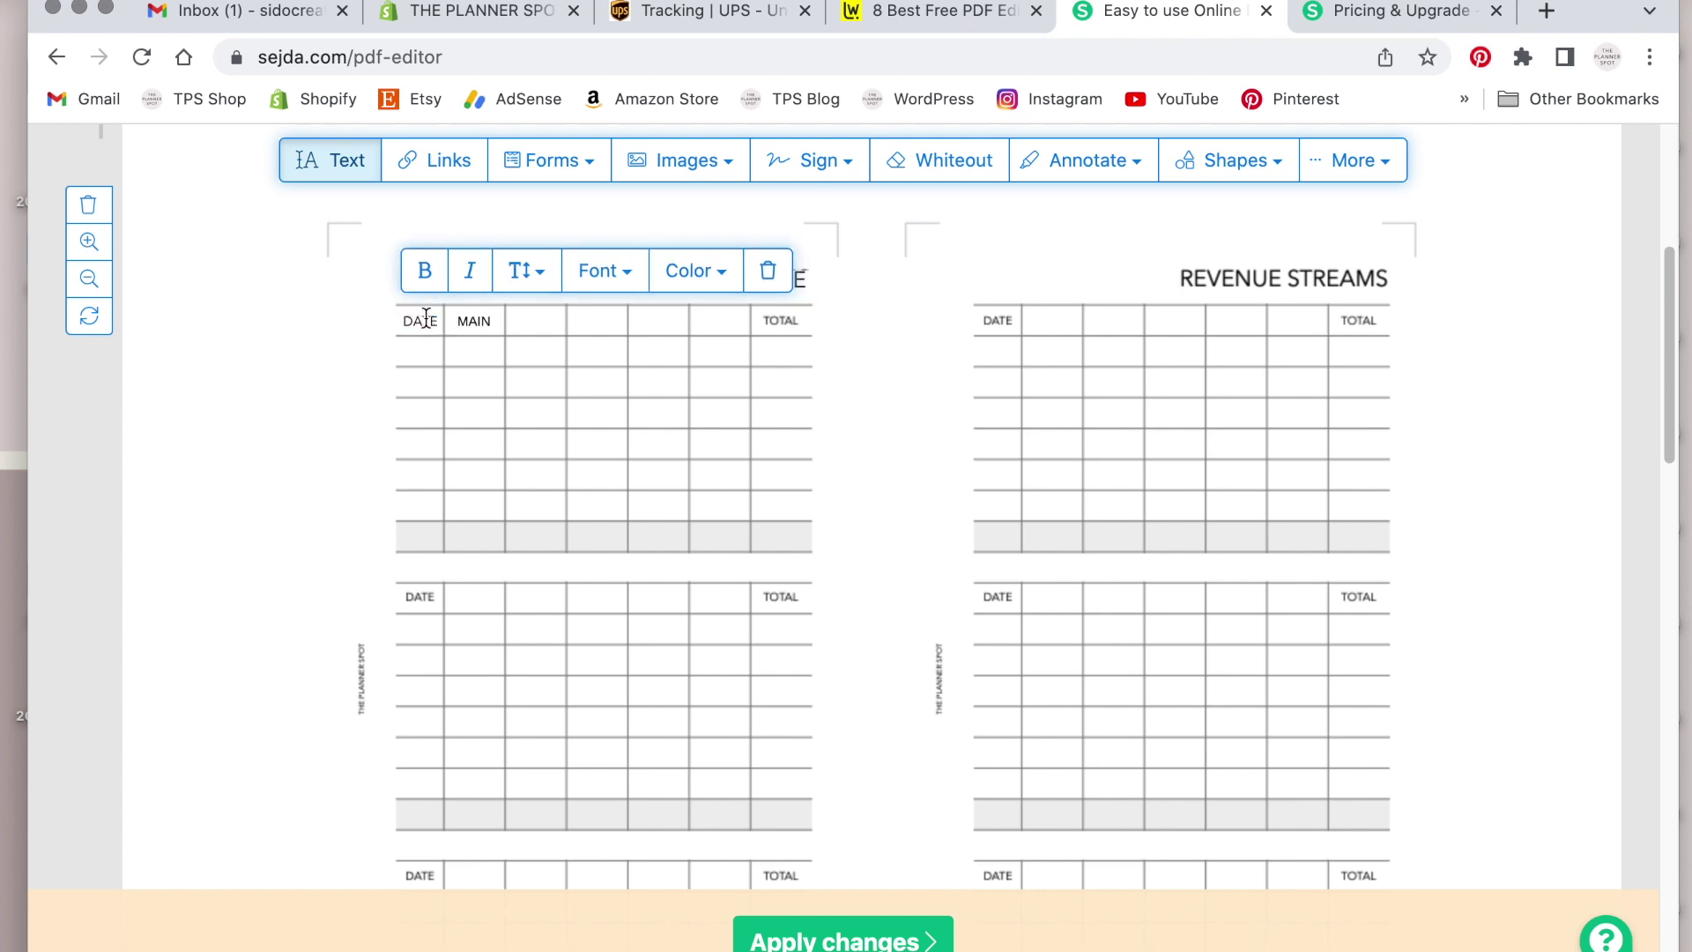
click(480, 325)
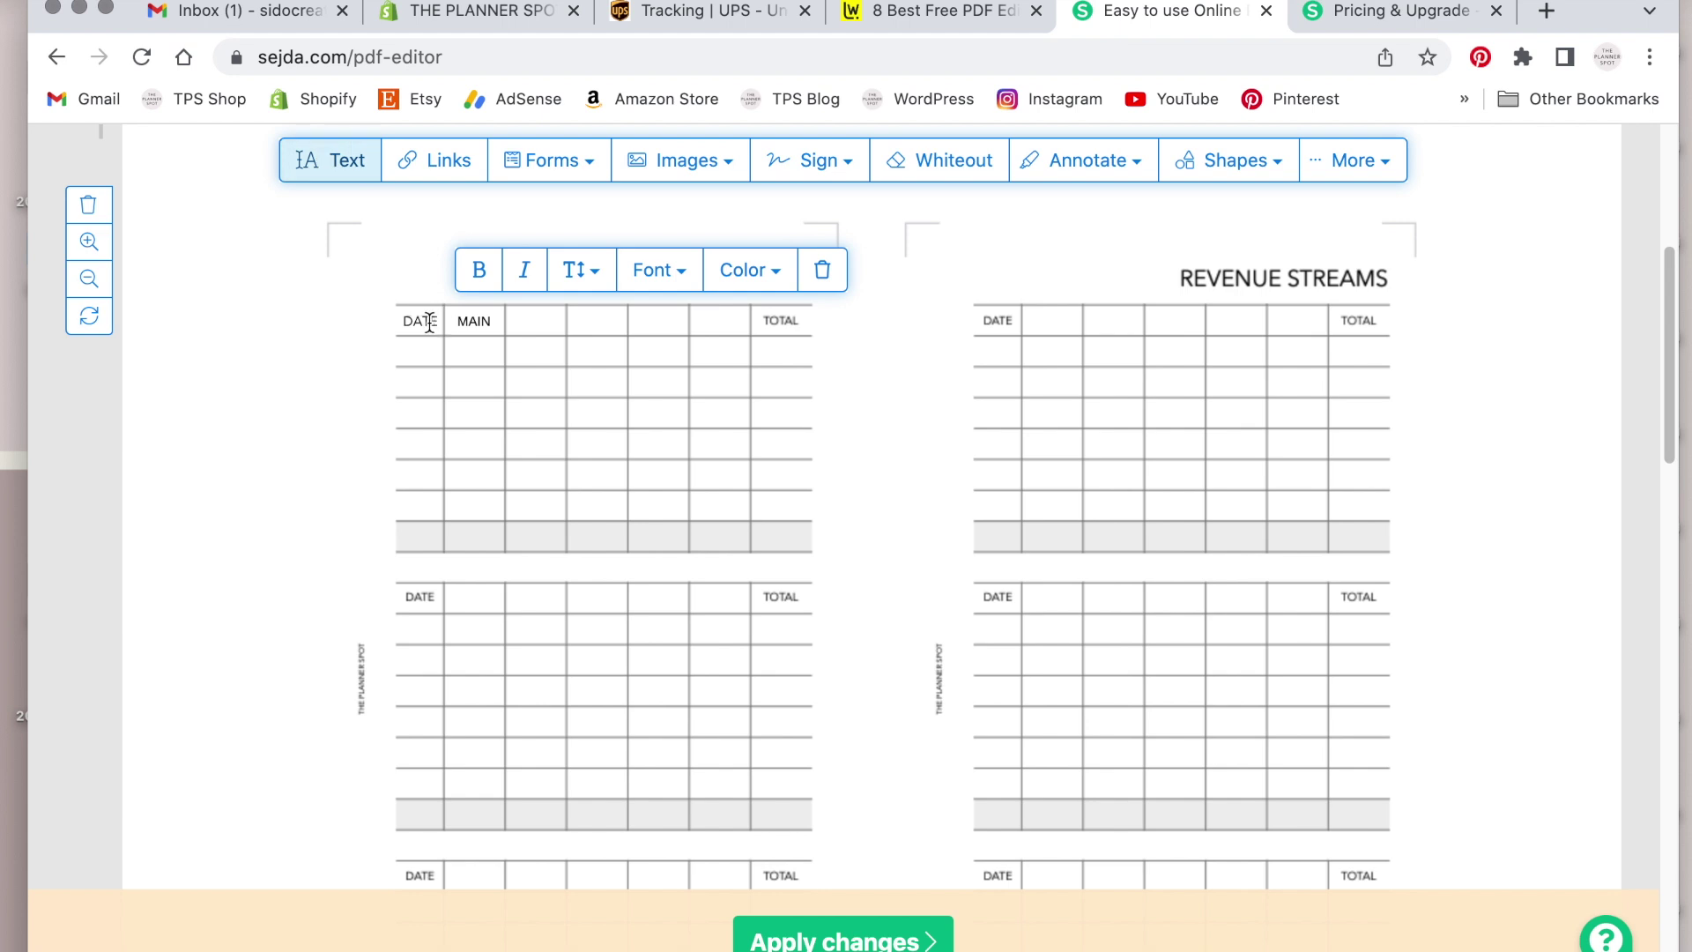
key(Escape)
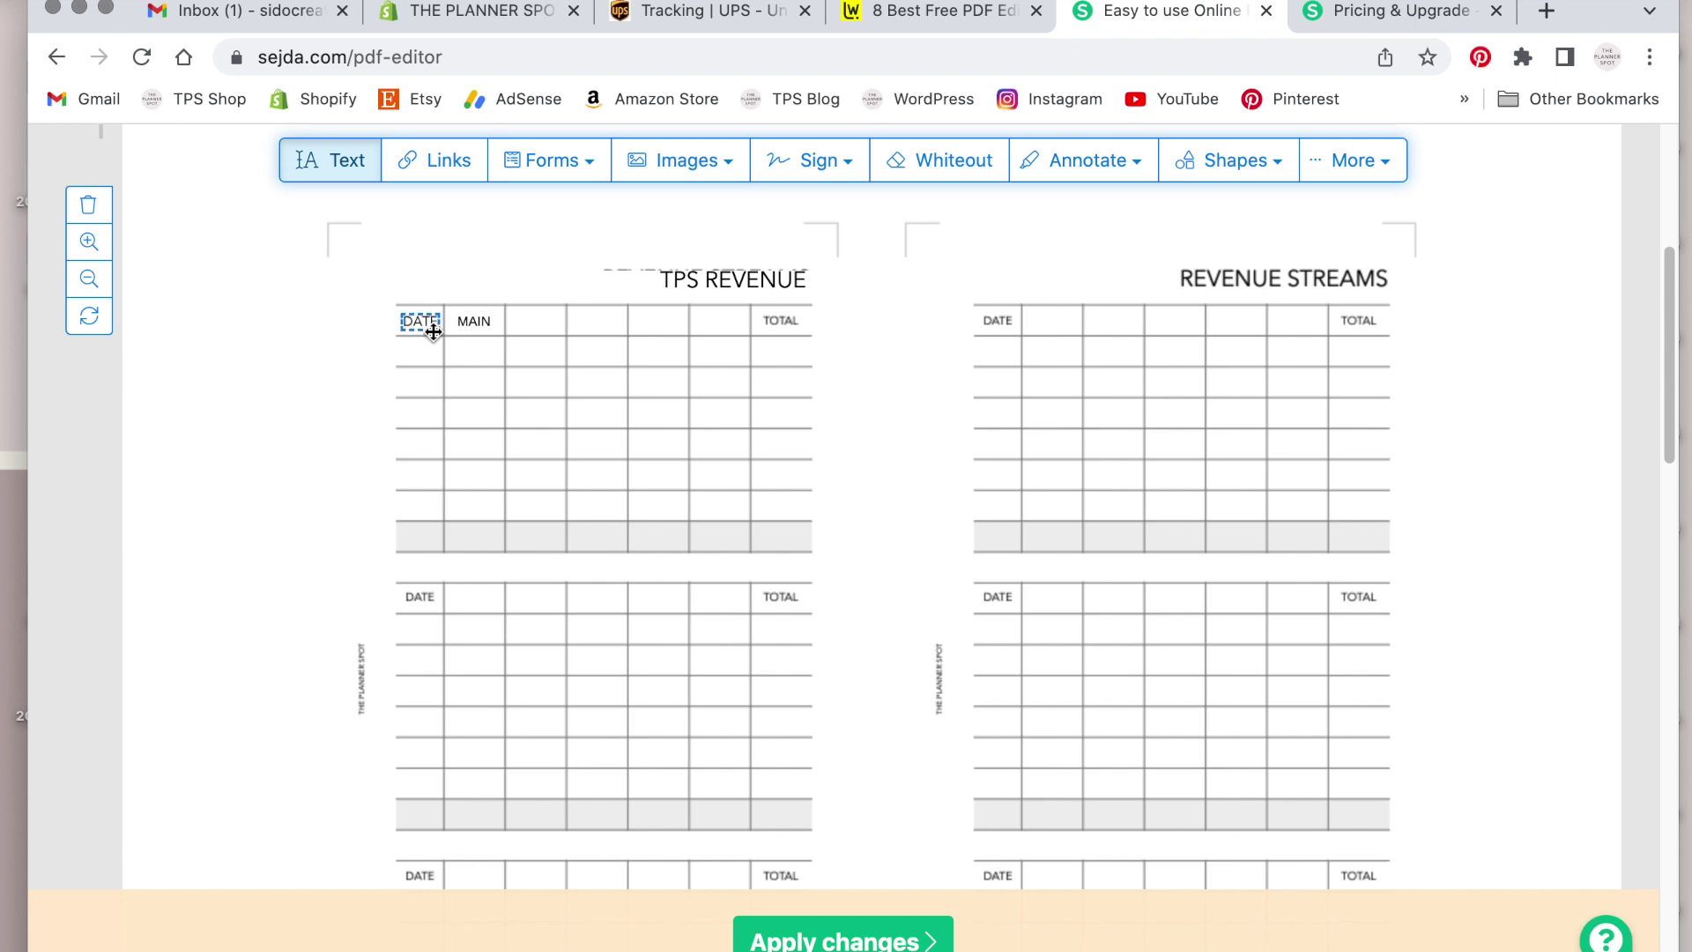
click(437, 330)
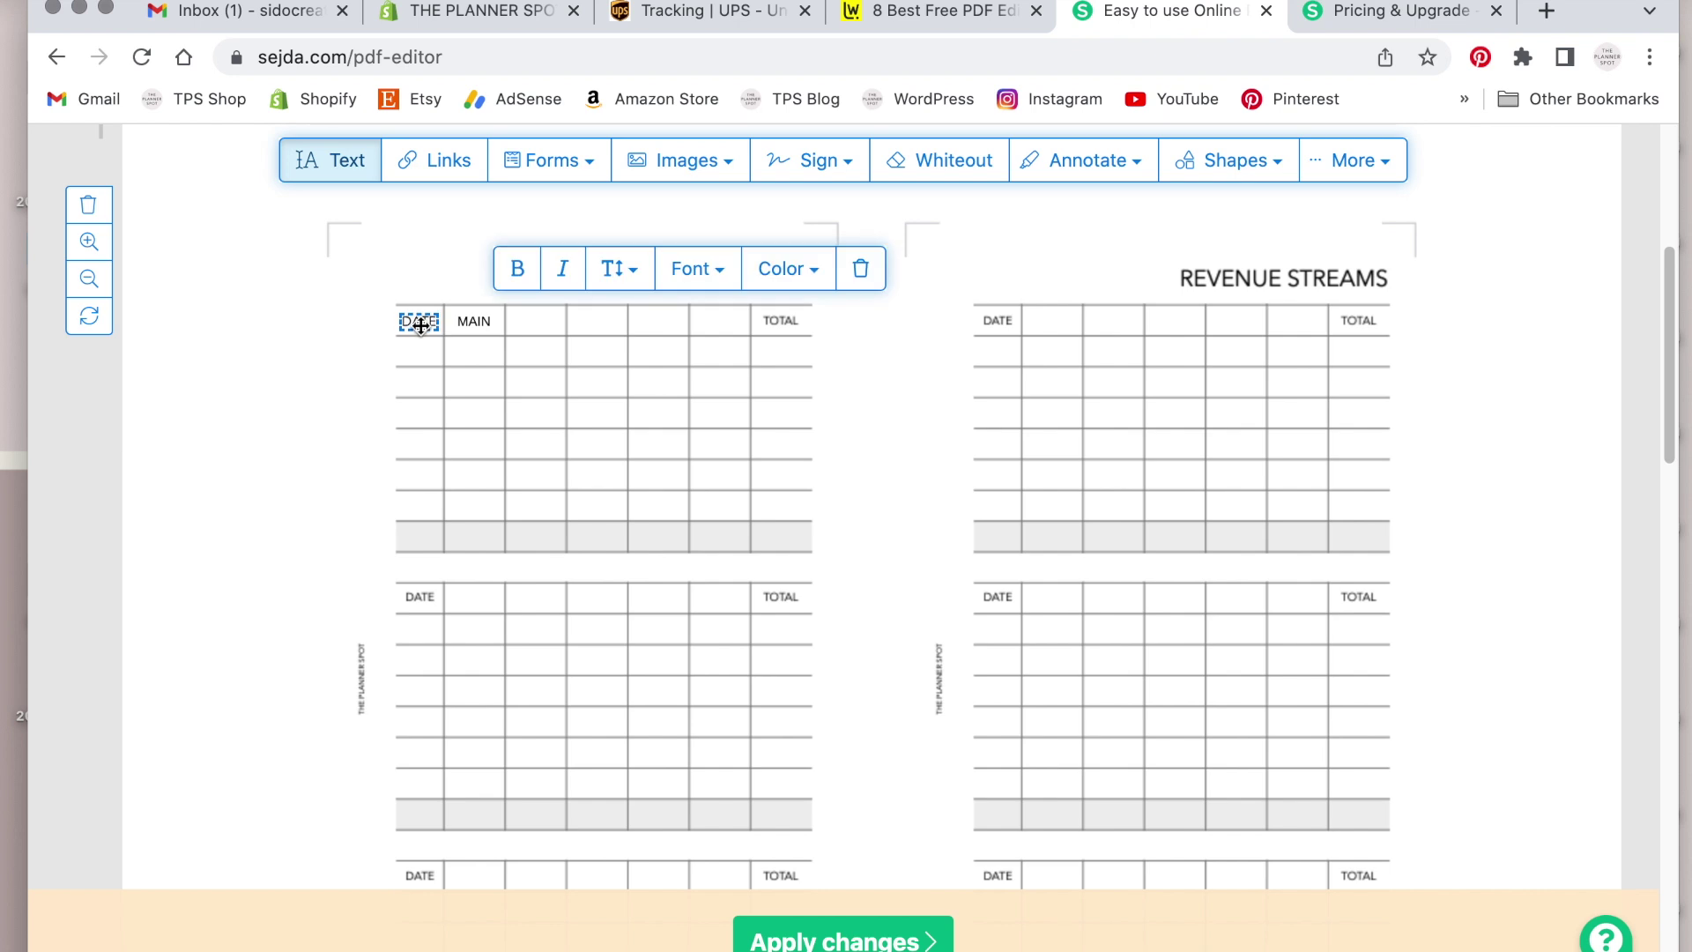
click(421, 325)
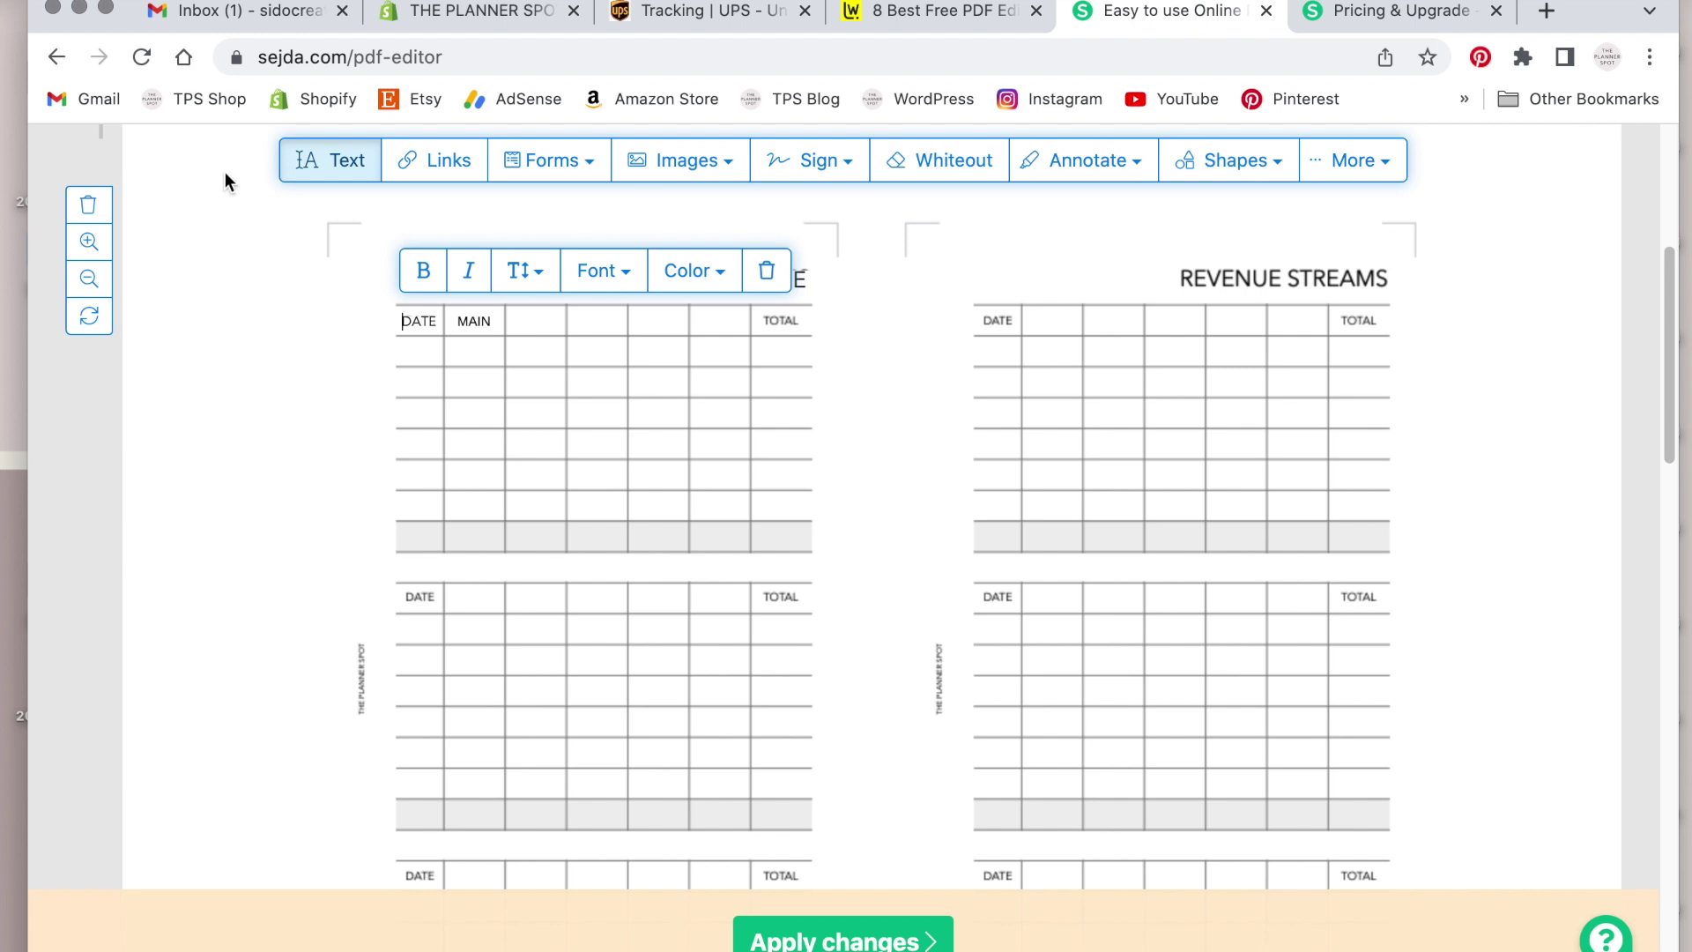
click(326, 172)
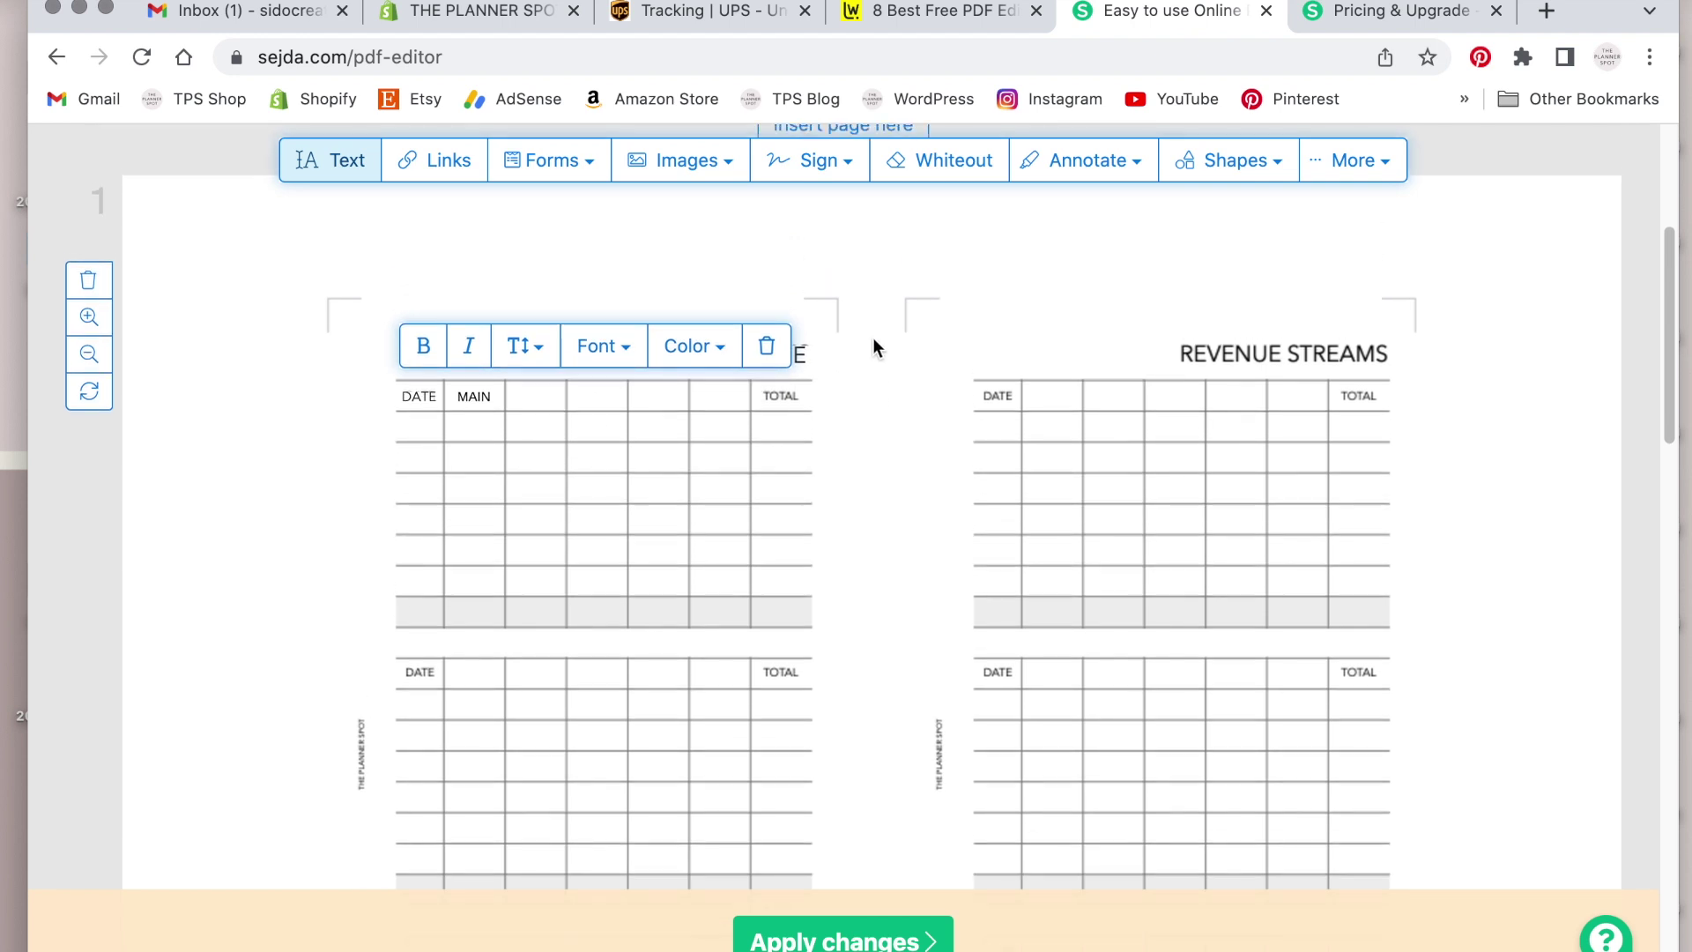
click(872, 336)
Step: Browse Sejda's paid plan cards and free-plan limits, then return to the planner editor
click(1378, 12)
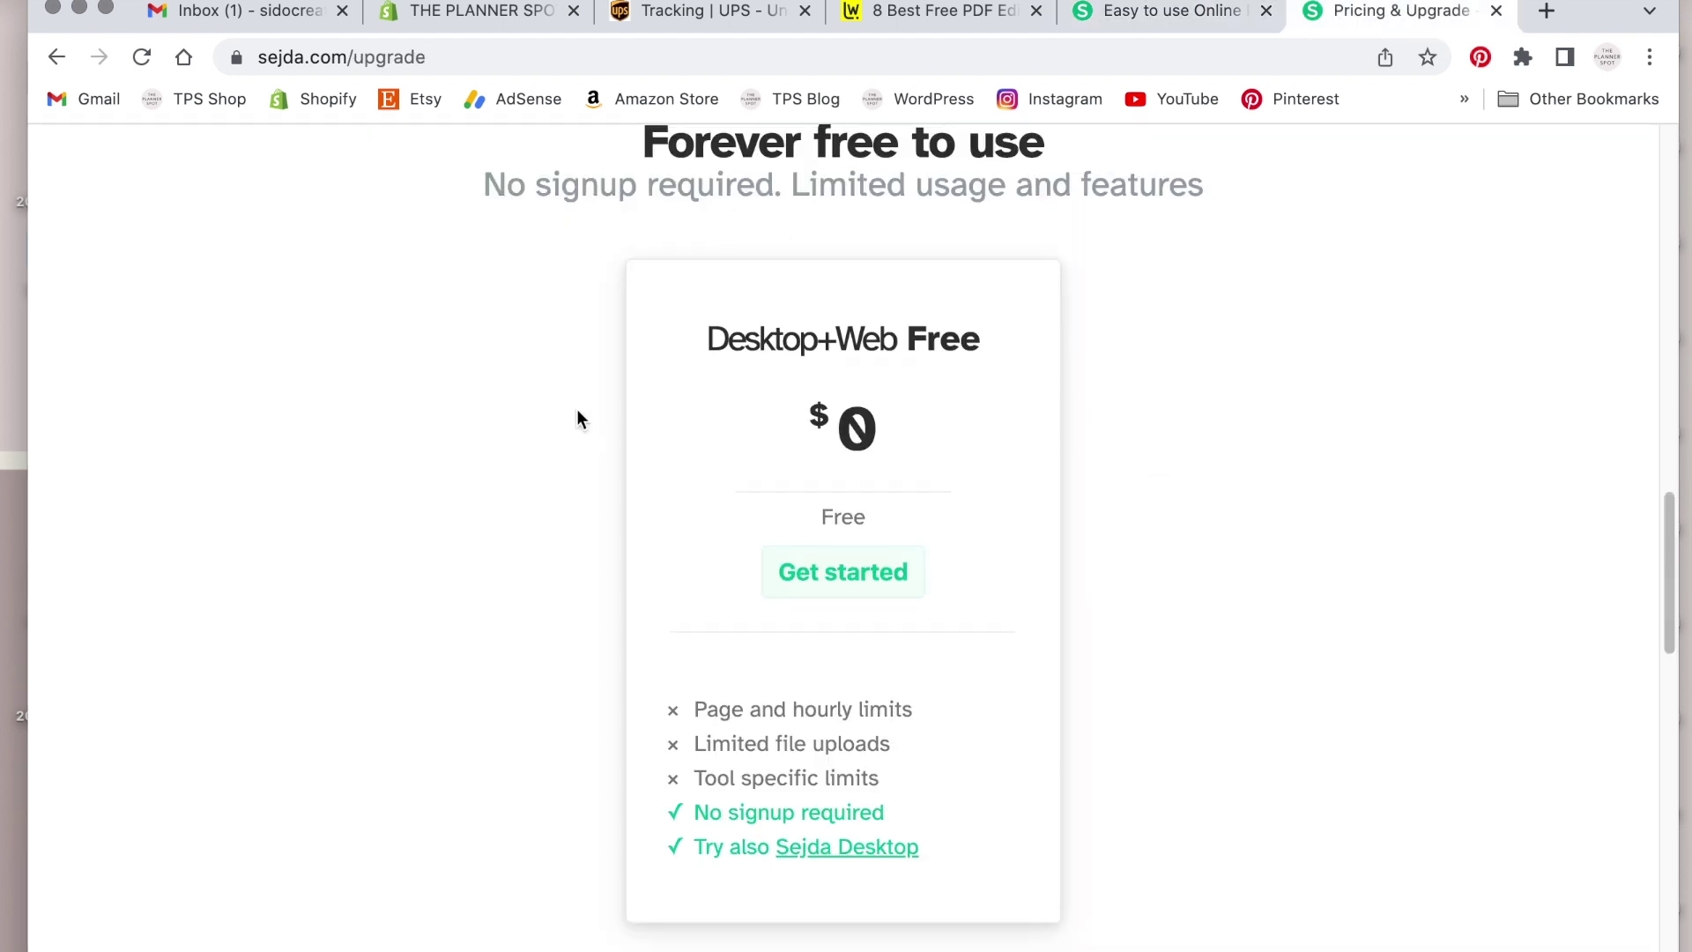
scroll(576, 409, up, 15)
scroll(410, 421, down, 10)
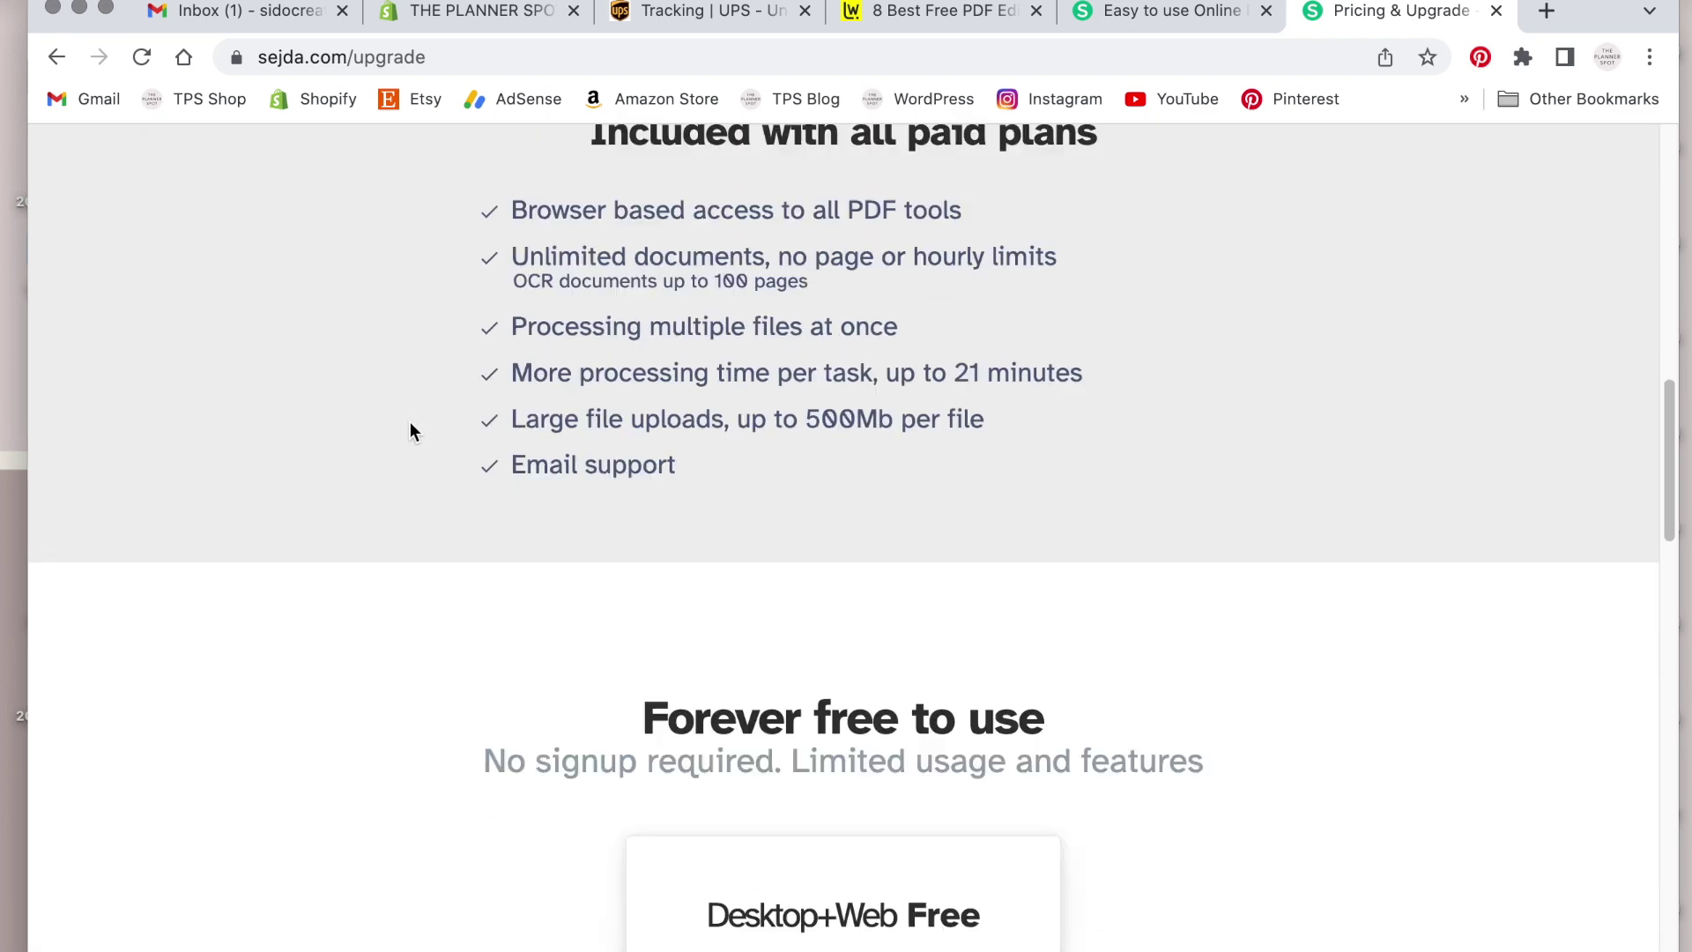
scroll(409, 422, down, 6)
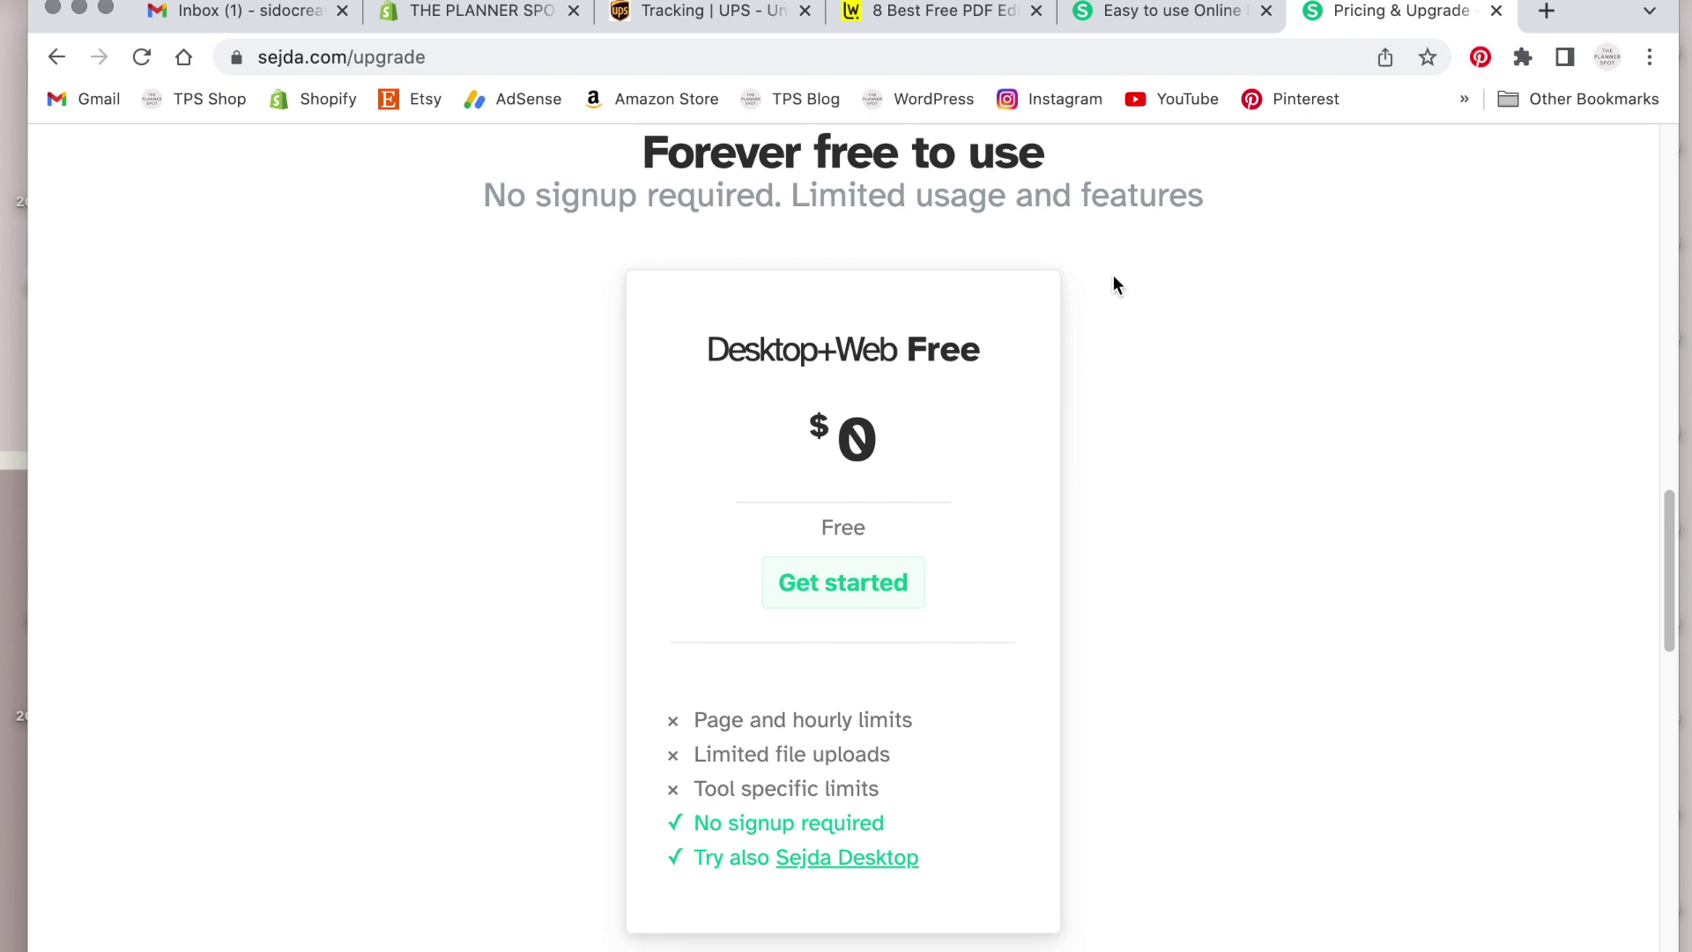
scroll(1113, 276, down, 5)
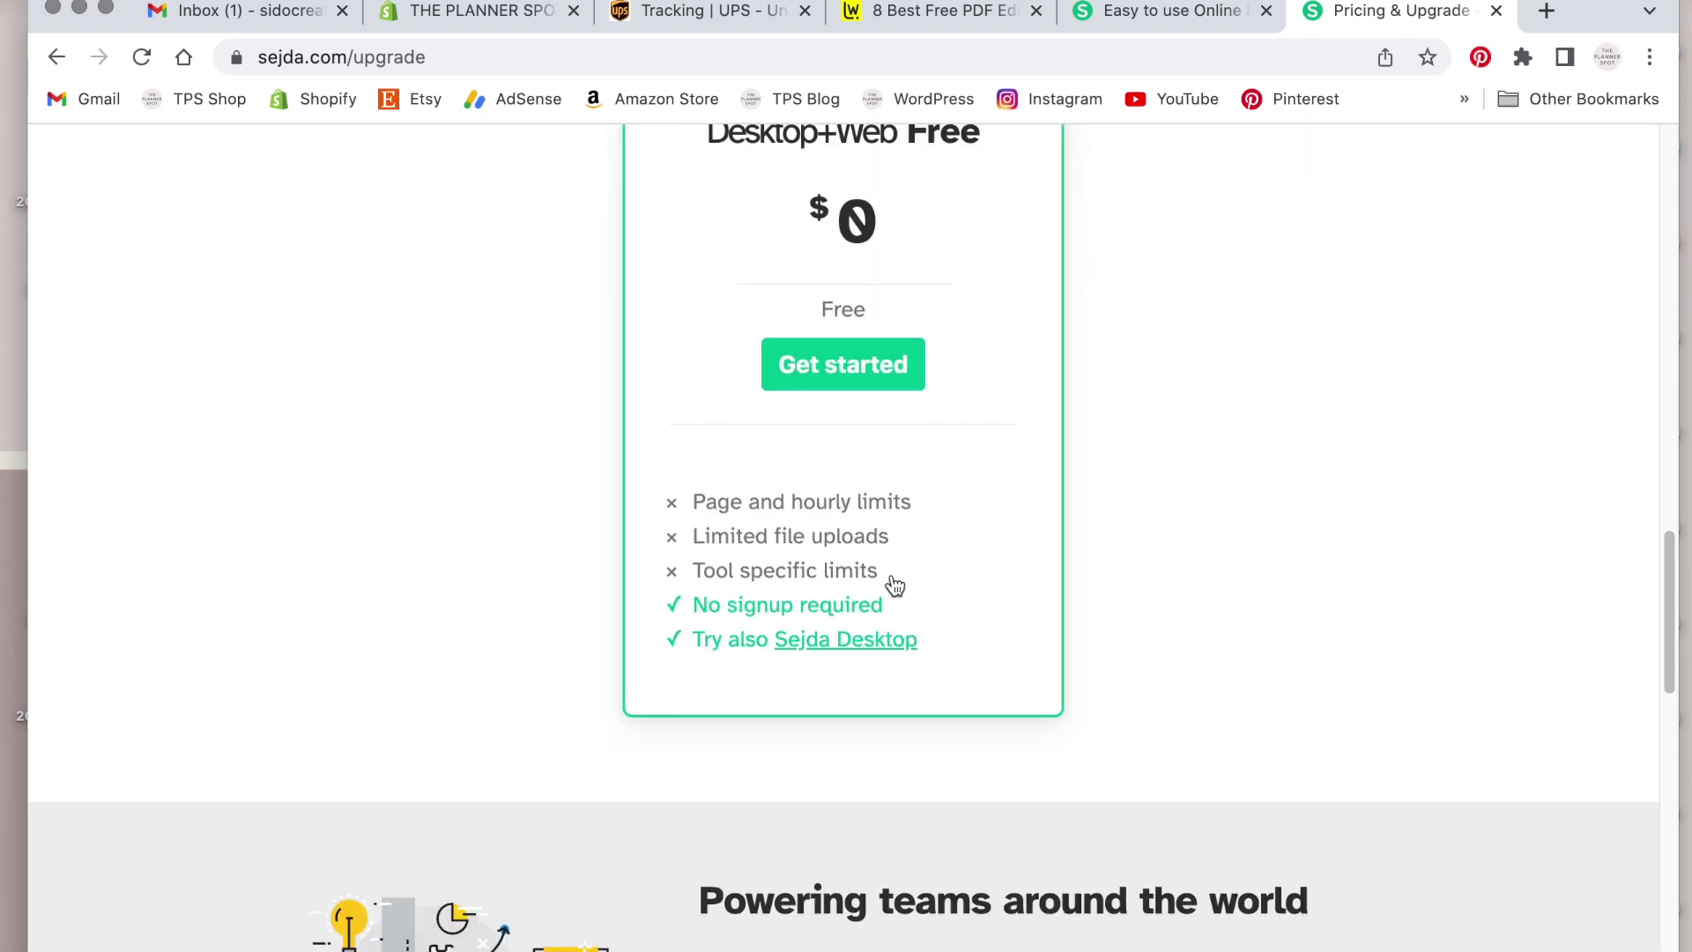
scroll(1221, 535, up, 1)
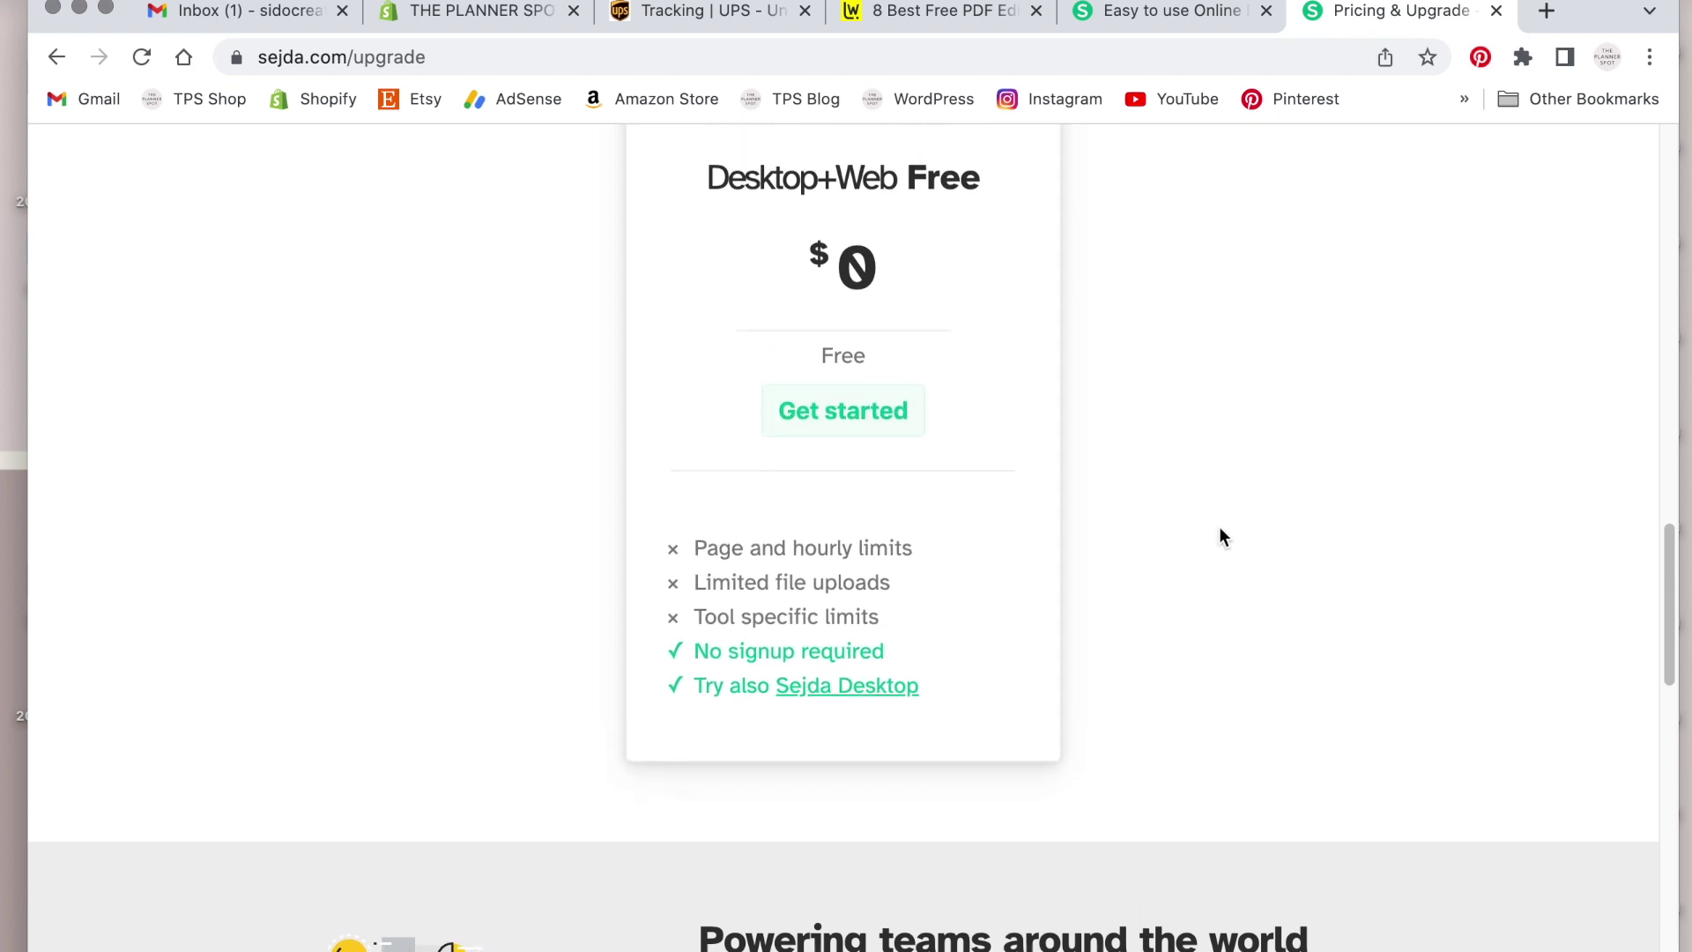
scroll(1221, 536, up, 10)
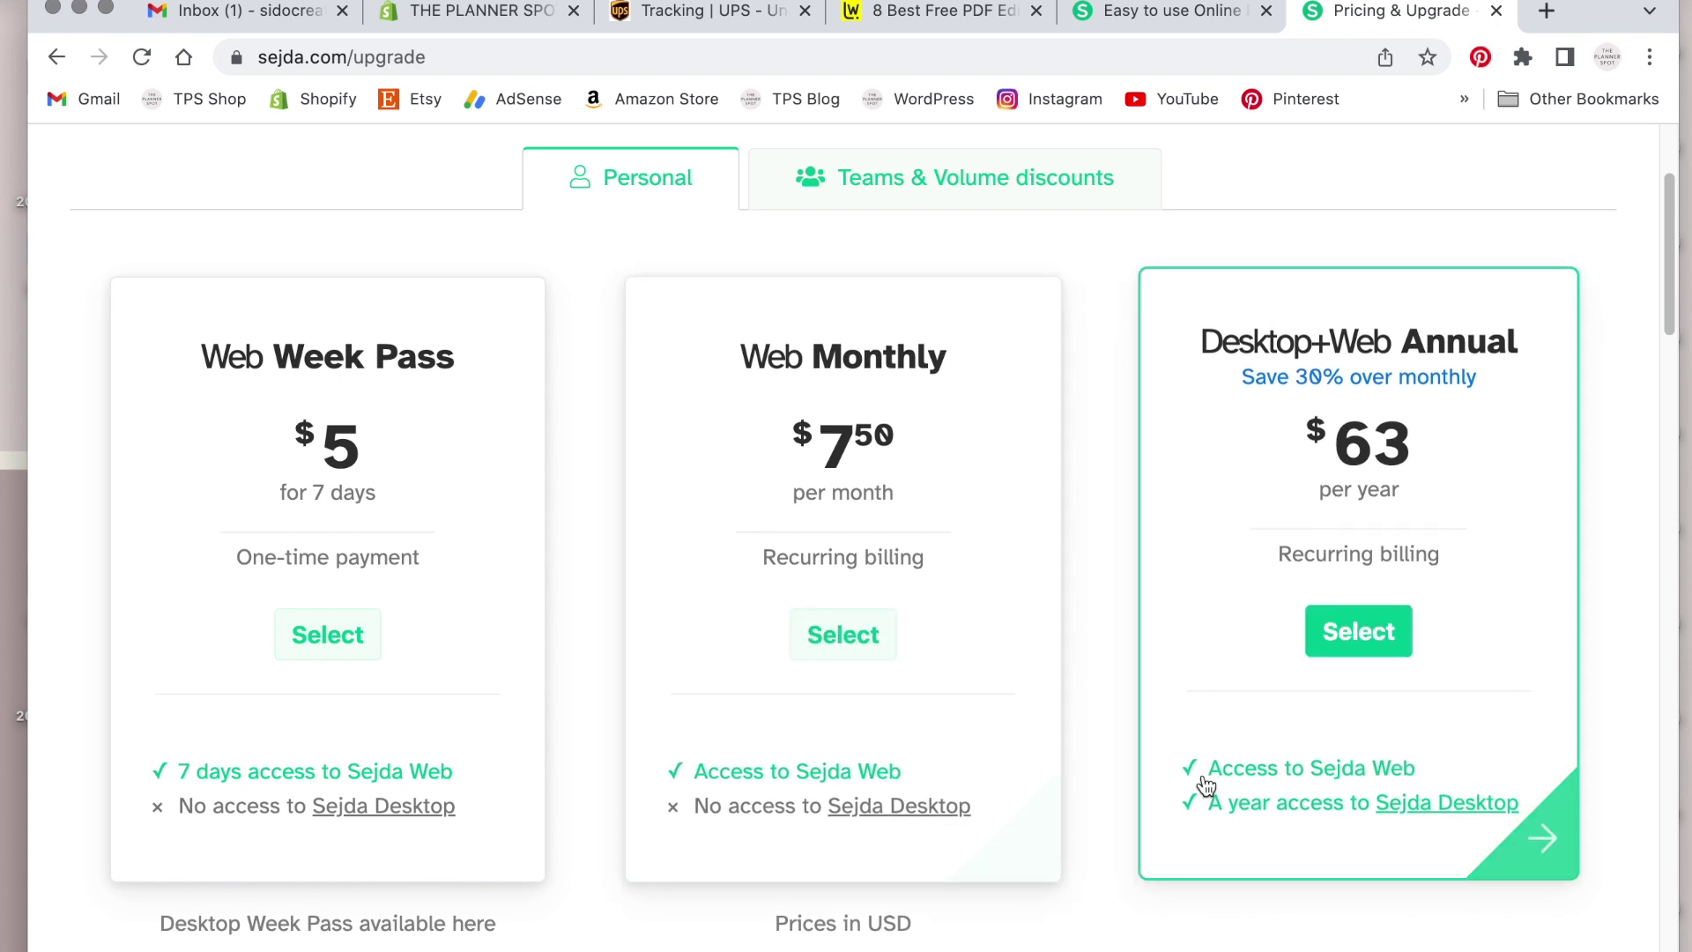
scroll(1258, 537, down, 10)
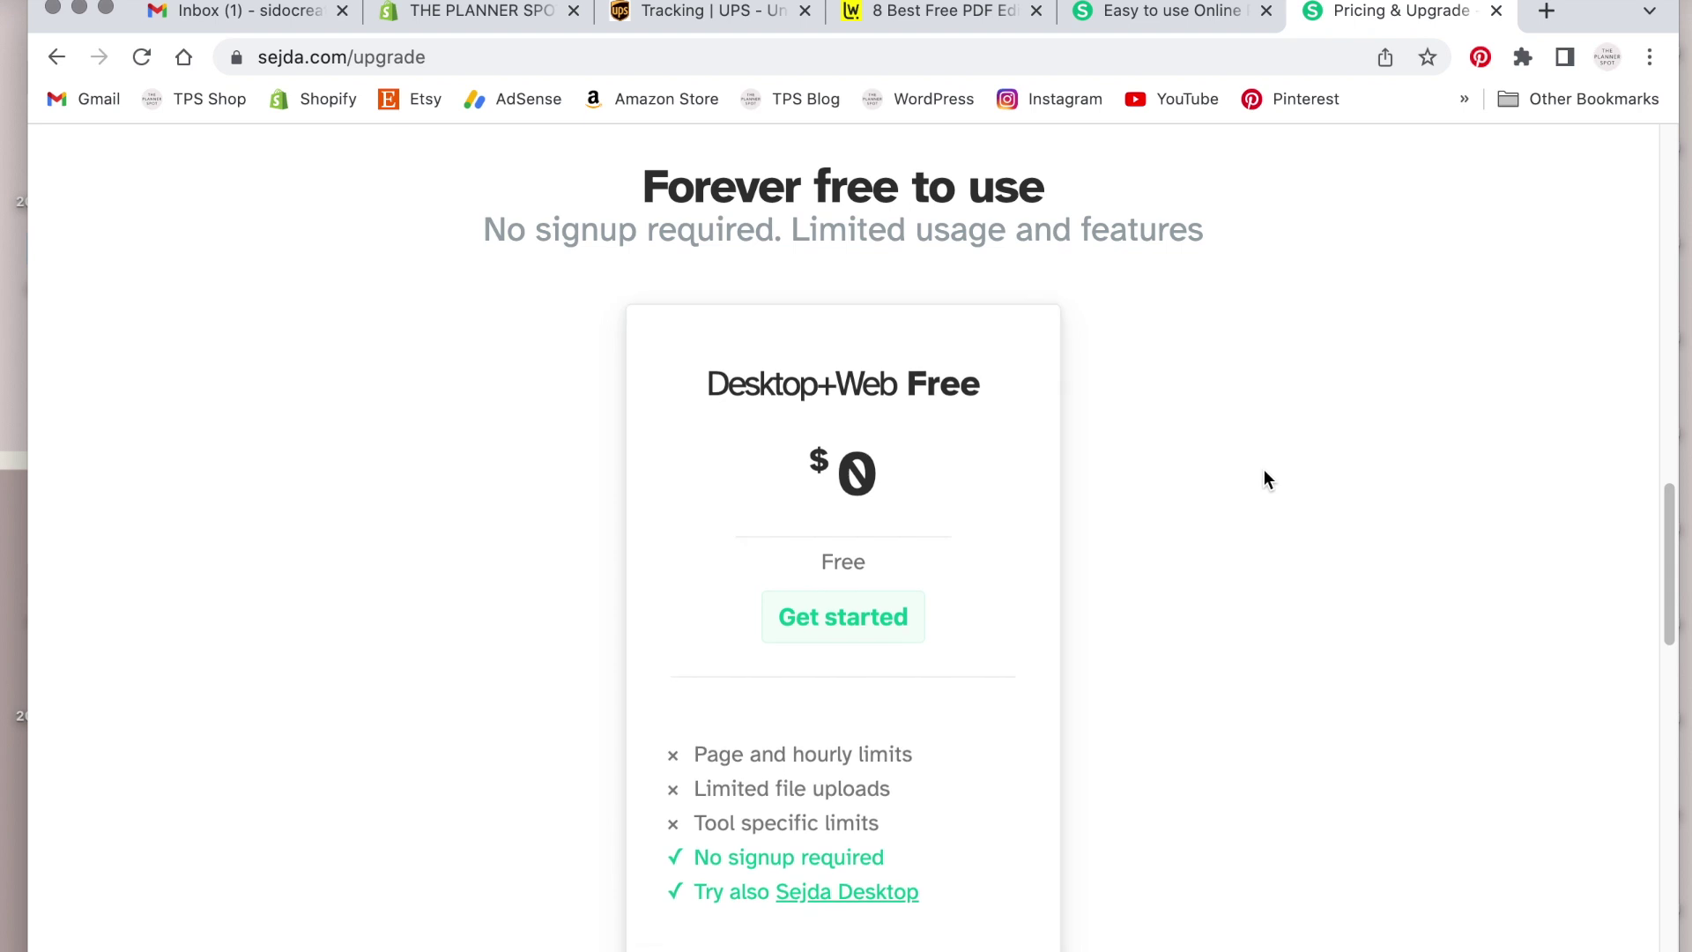
scroll(1264, 469, up, 2)
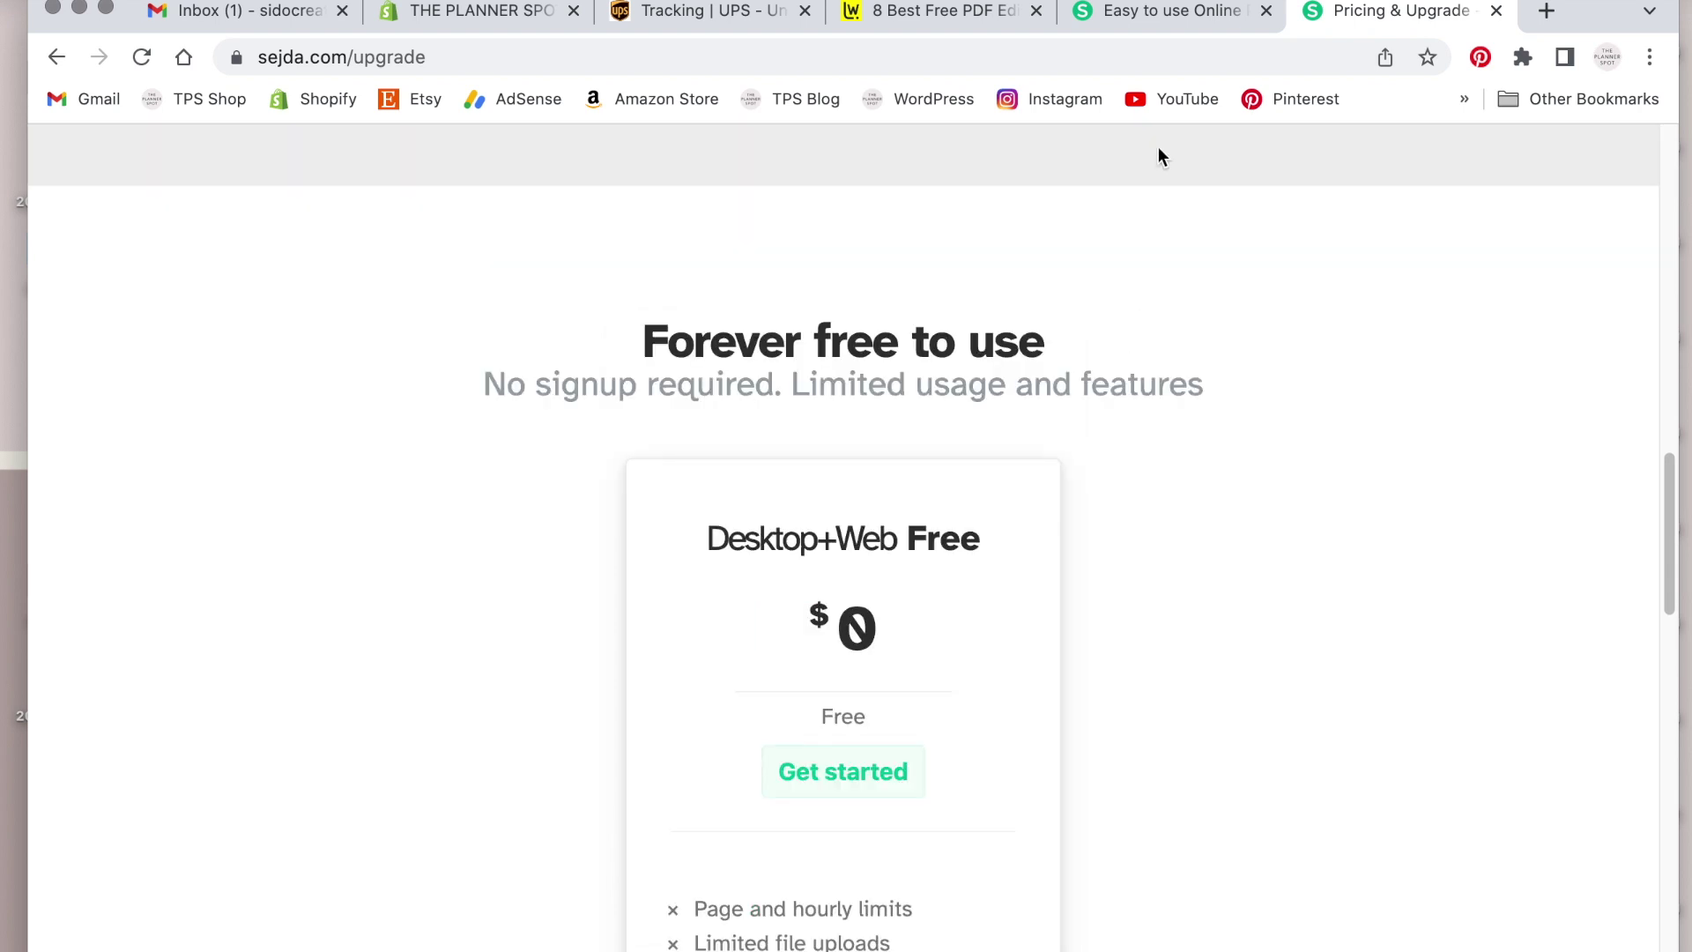
click(1165, 21)
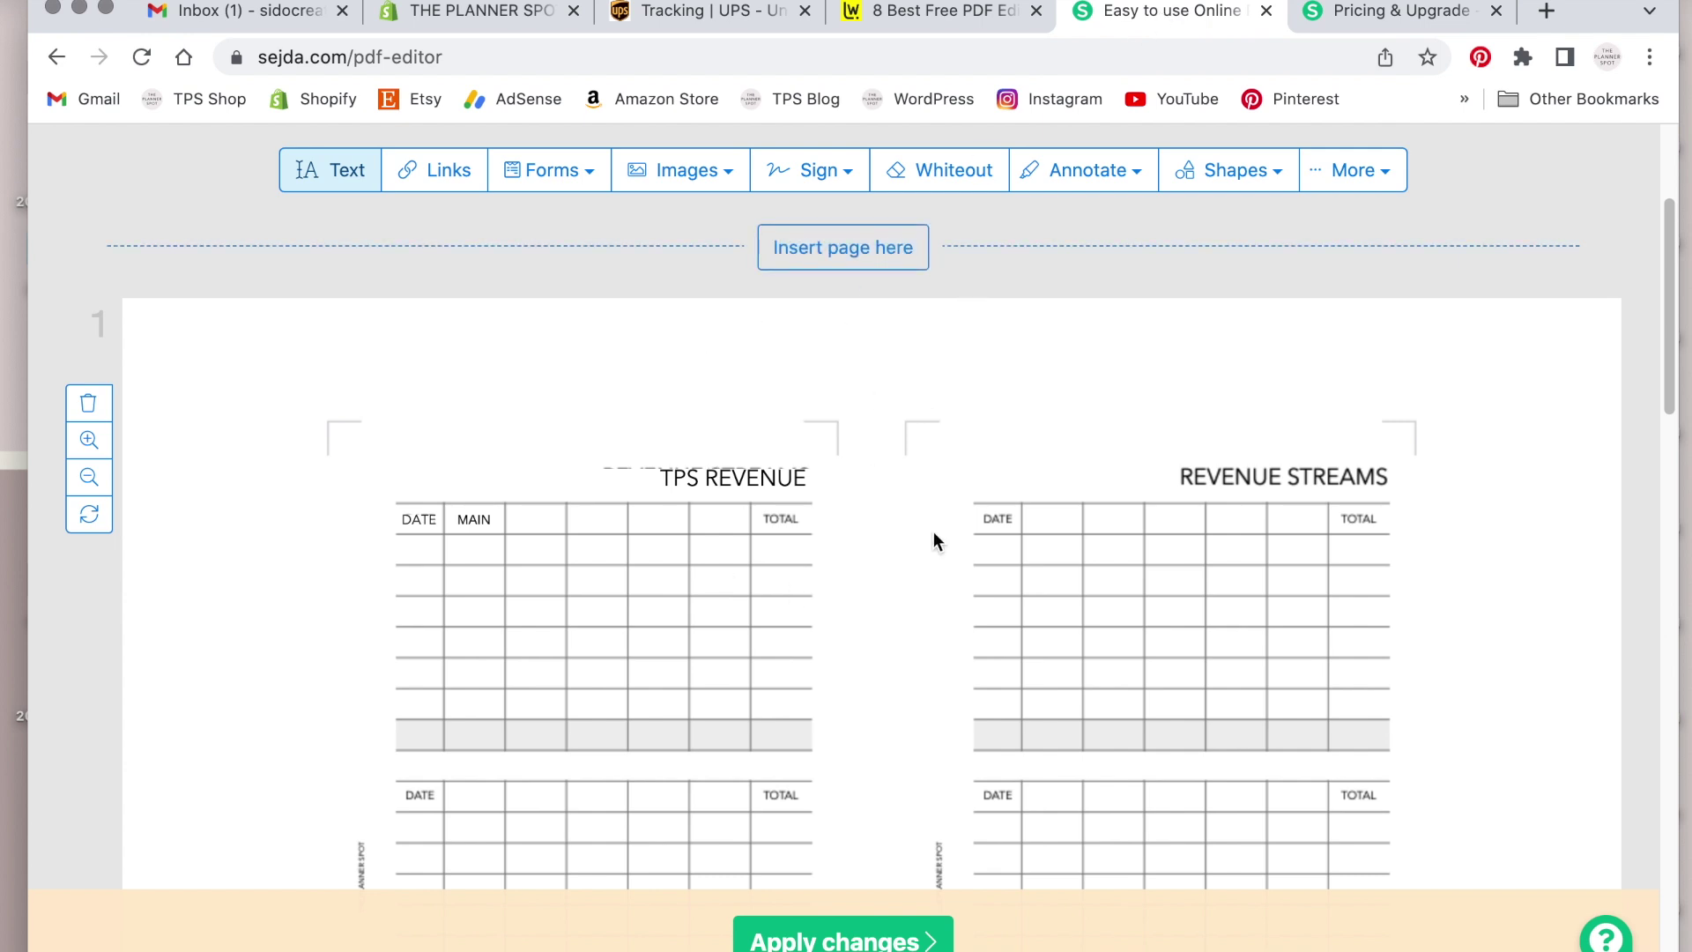
Step: Apply the edits and download the finished PE Revenue Streams copy.pdf
scroll(922, 513, down, 3)
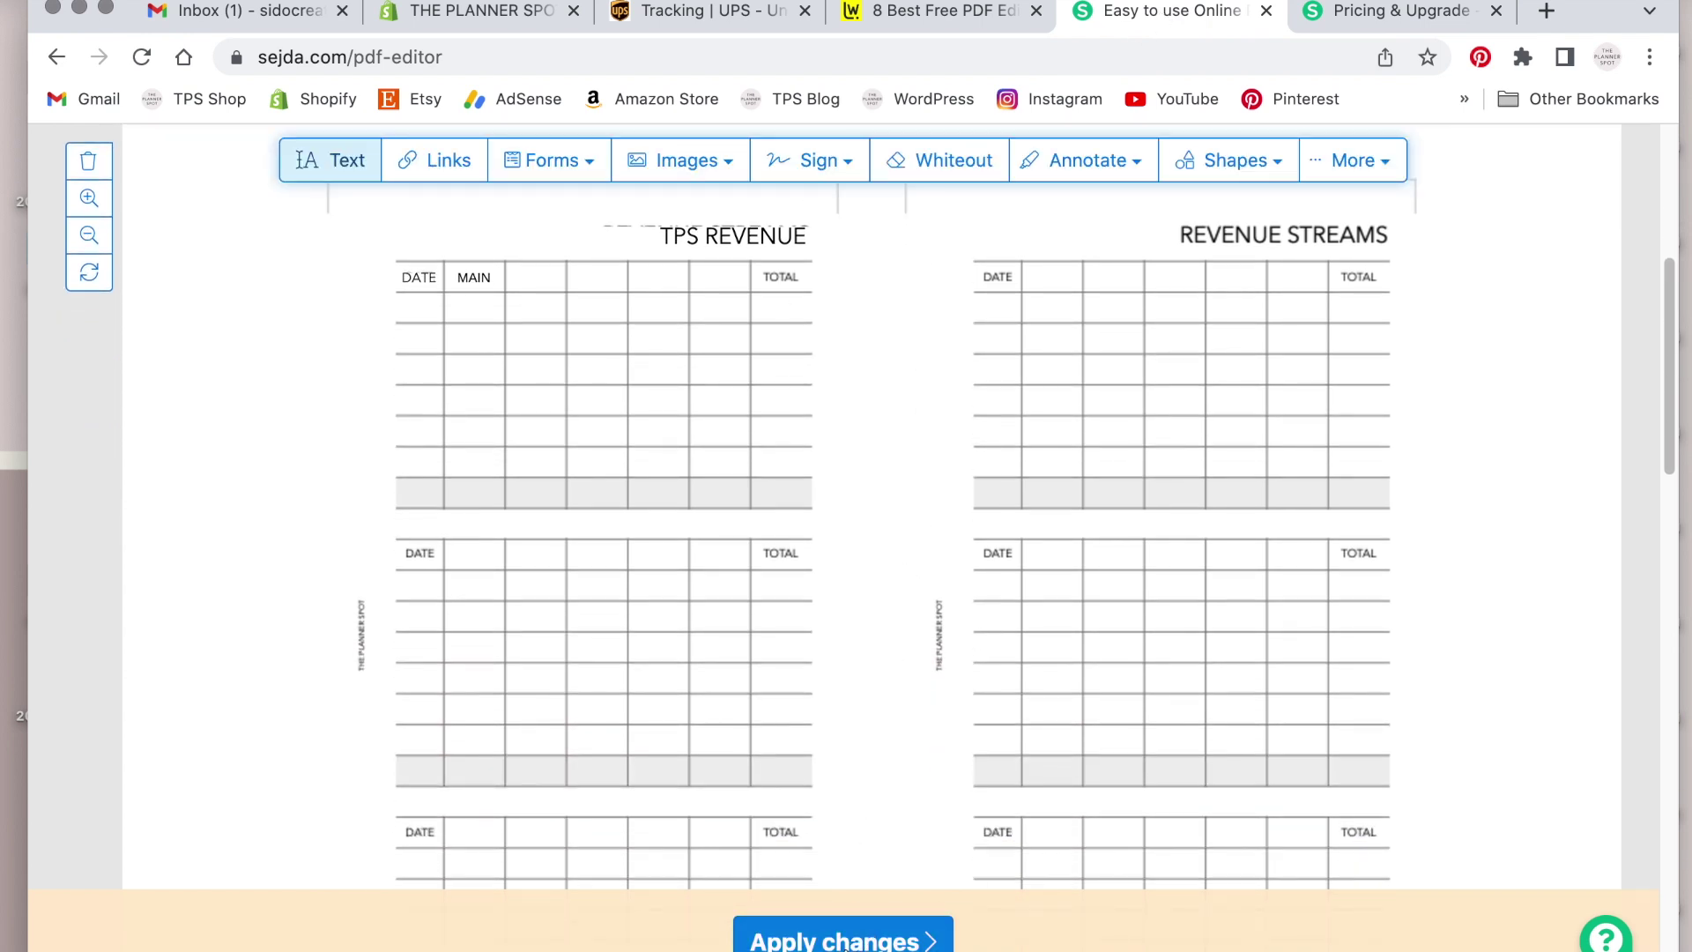
click(844, 943)
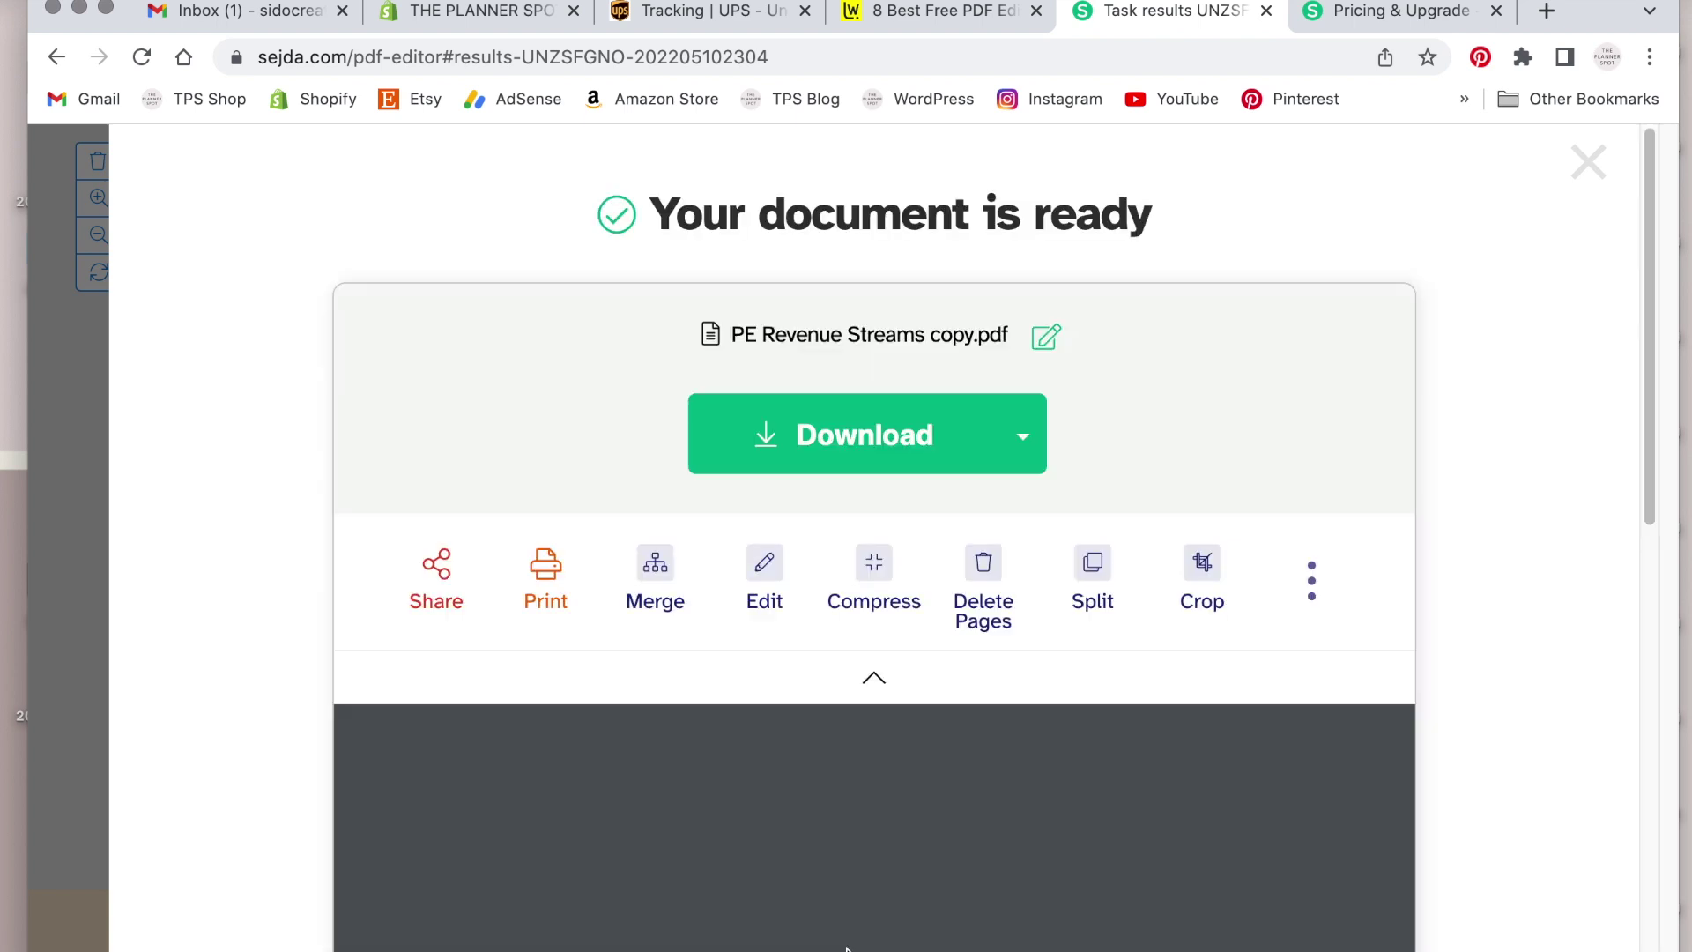
click(865, 438)
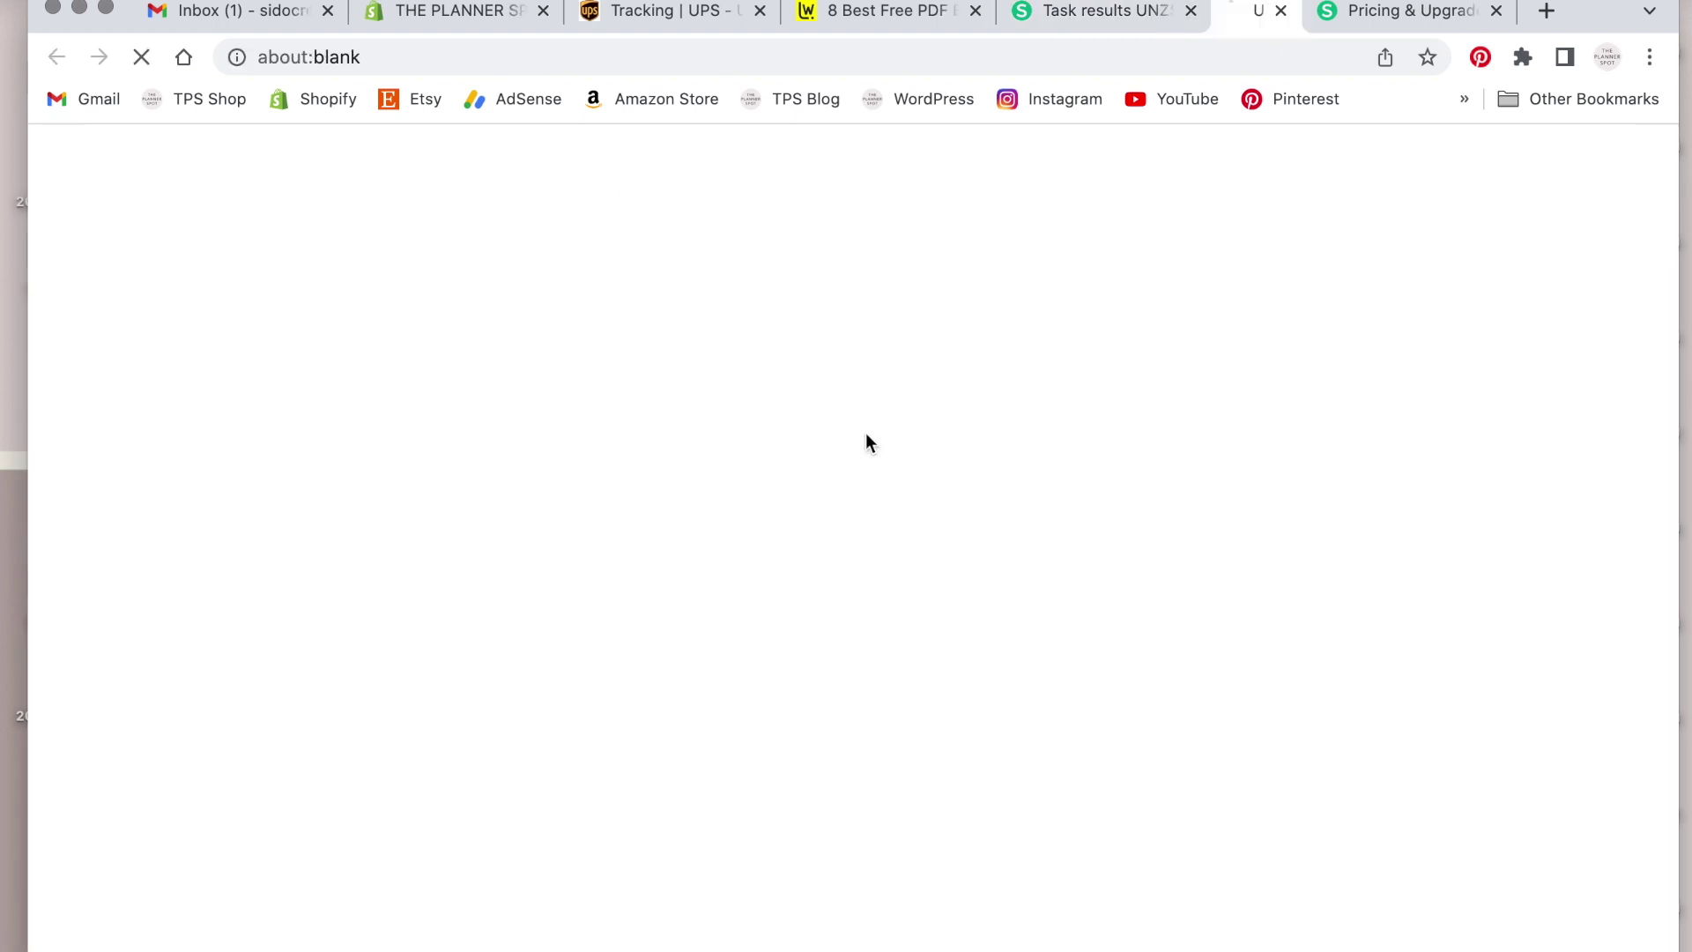
key(Return)
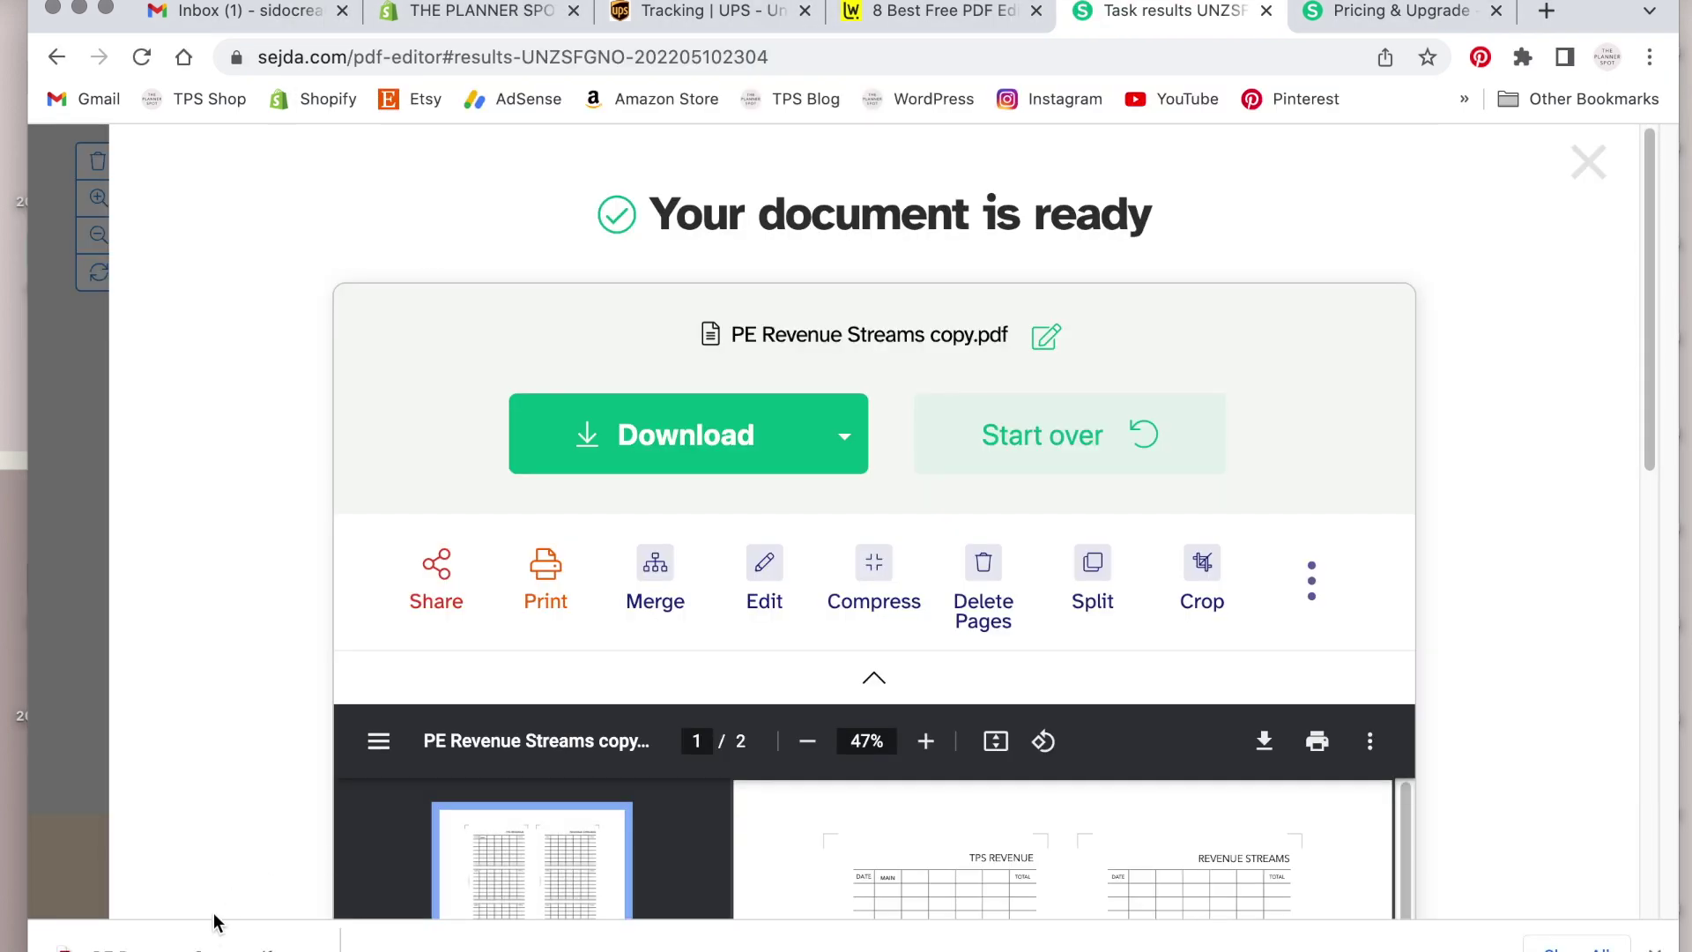
Step: Open PE Revenue Streams copy (1).pdf from the downloads bar and scroll through both pages
click(214, 922)
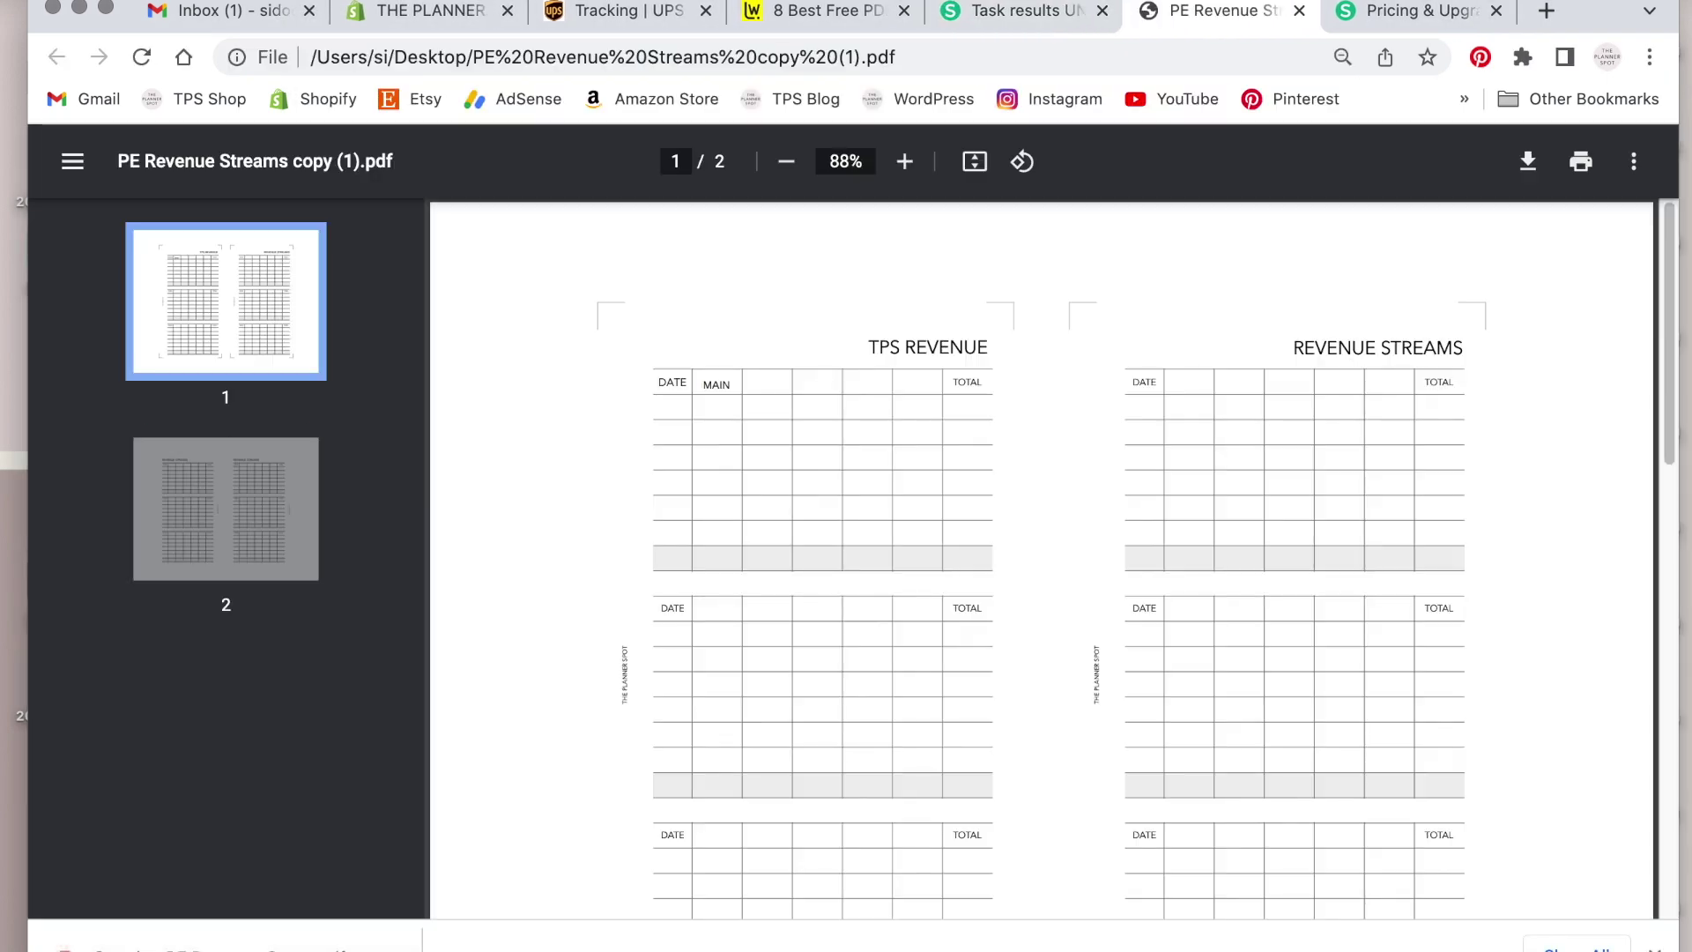
scroll(794, 328, down, 1)
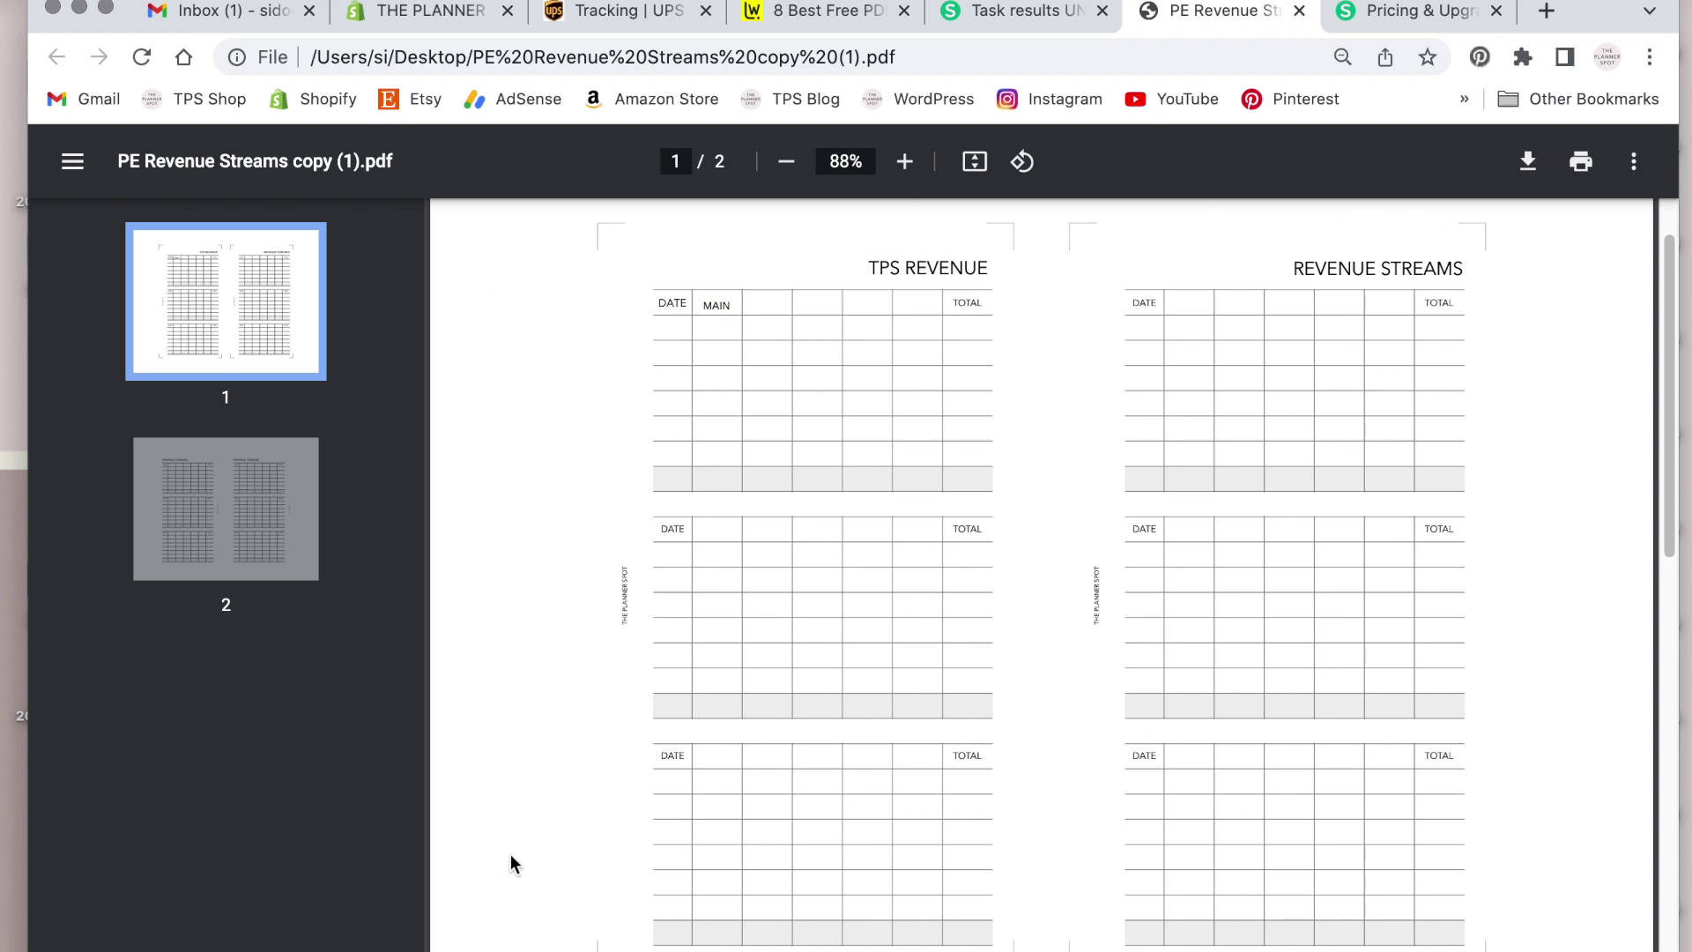
scroll(1471, 771, down, 10)
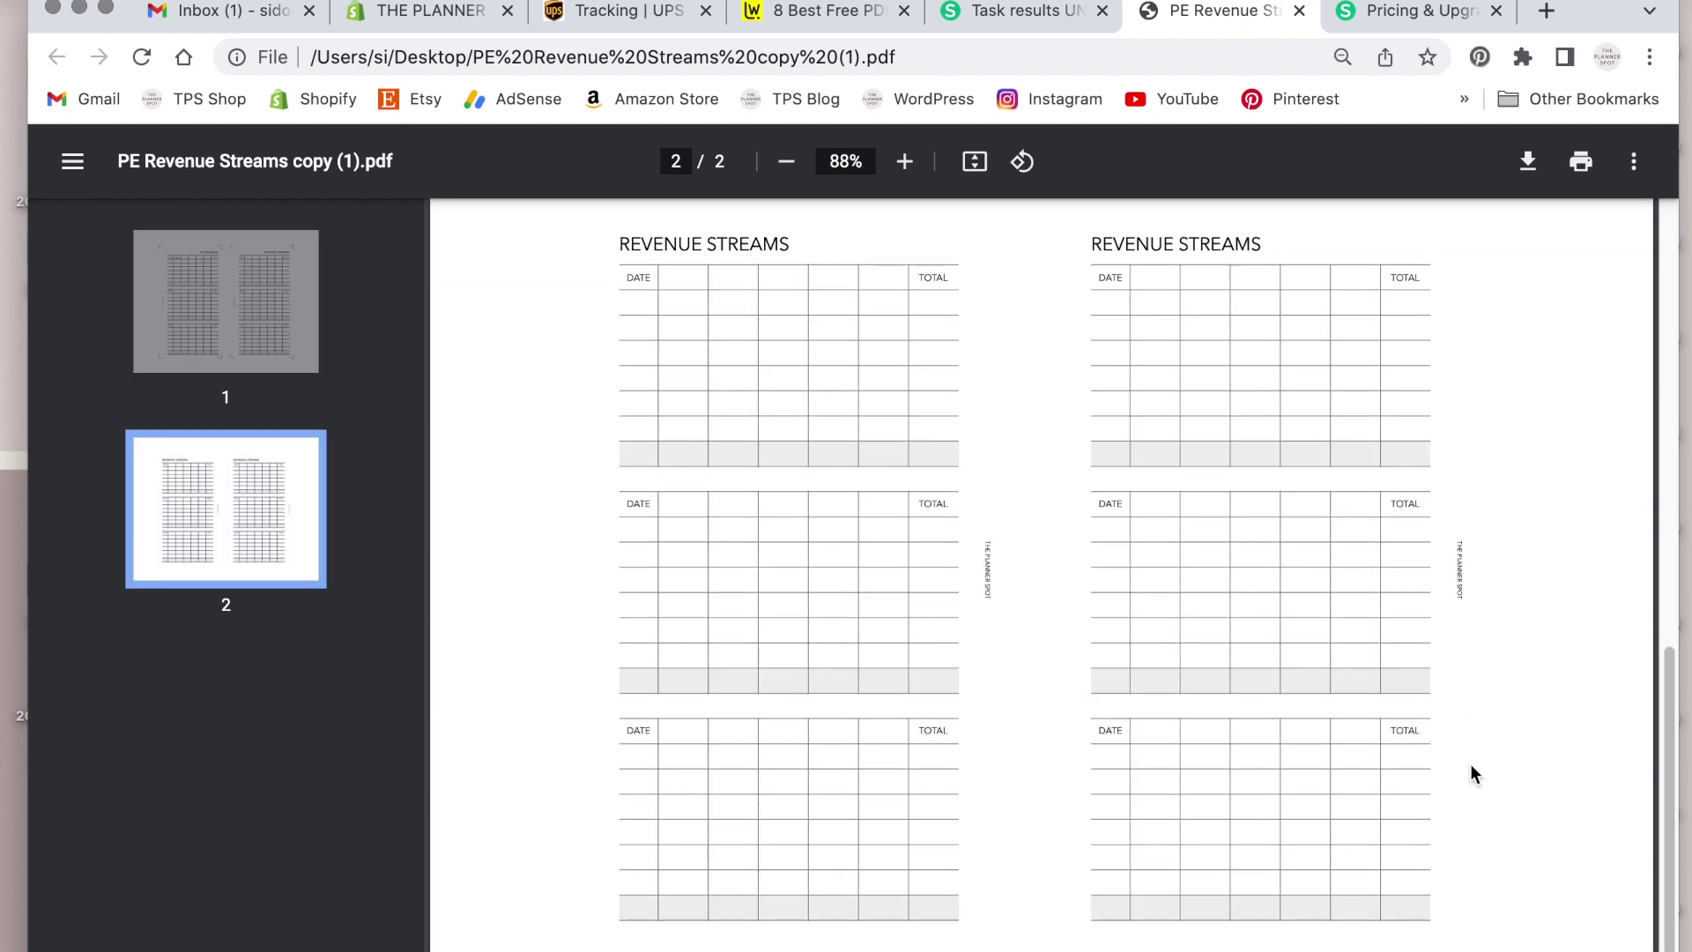
scroll(1472, 774, up, 6)
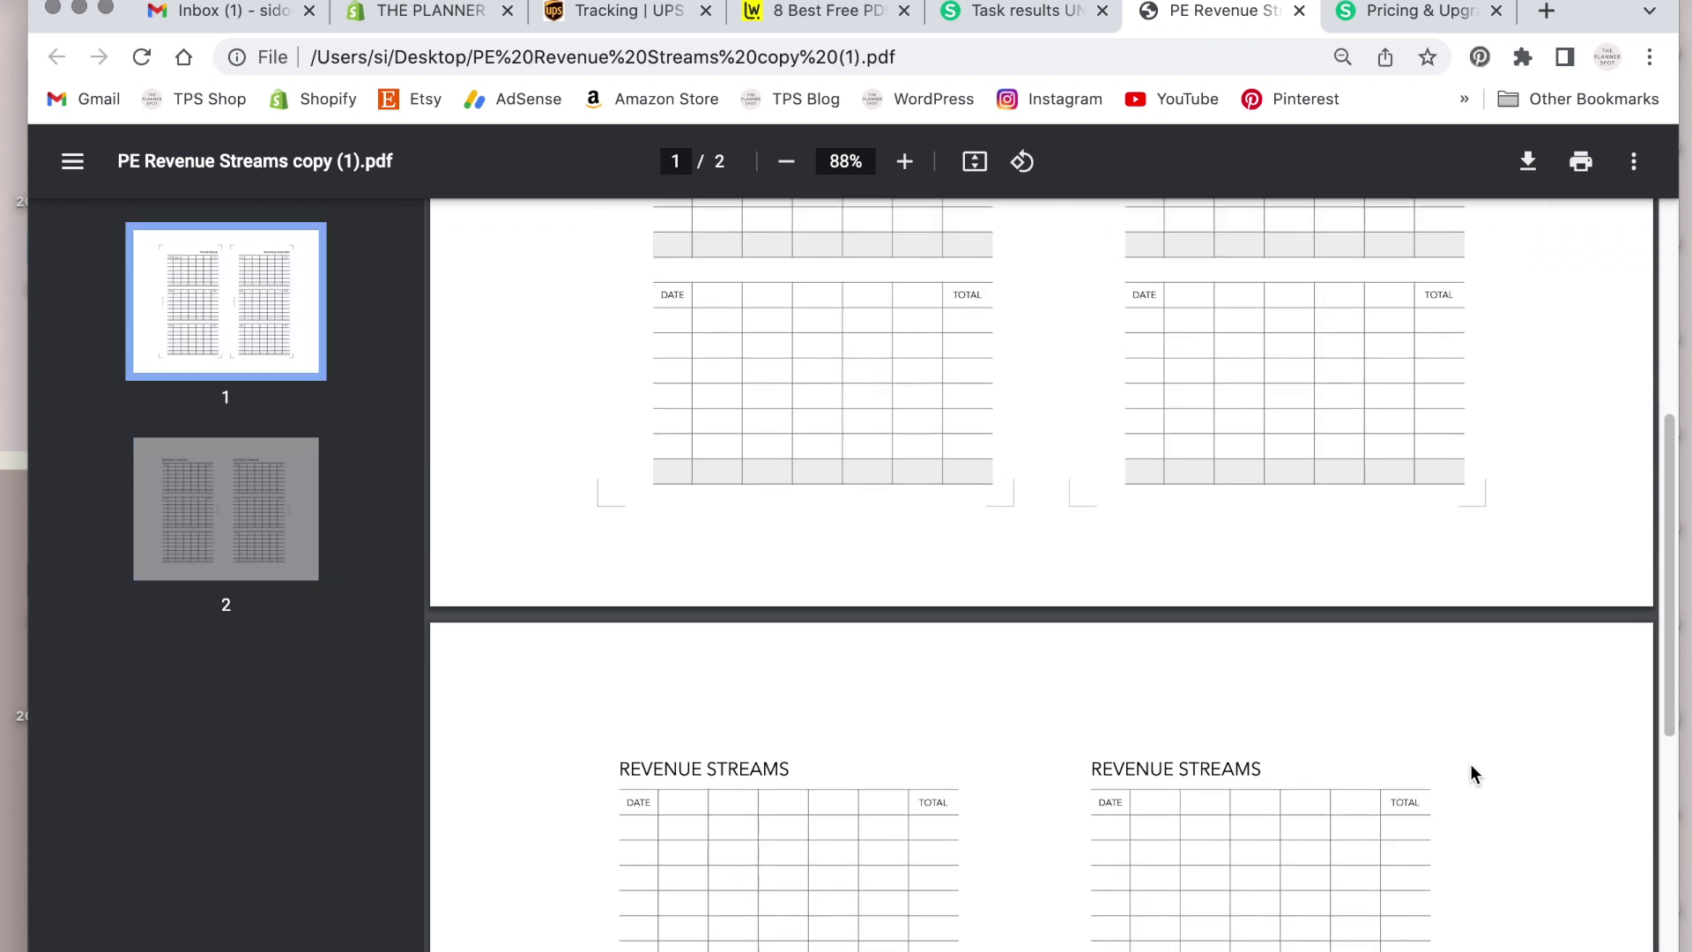
scroll(1471, 773, up, 5)
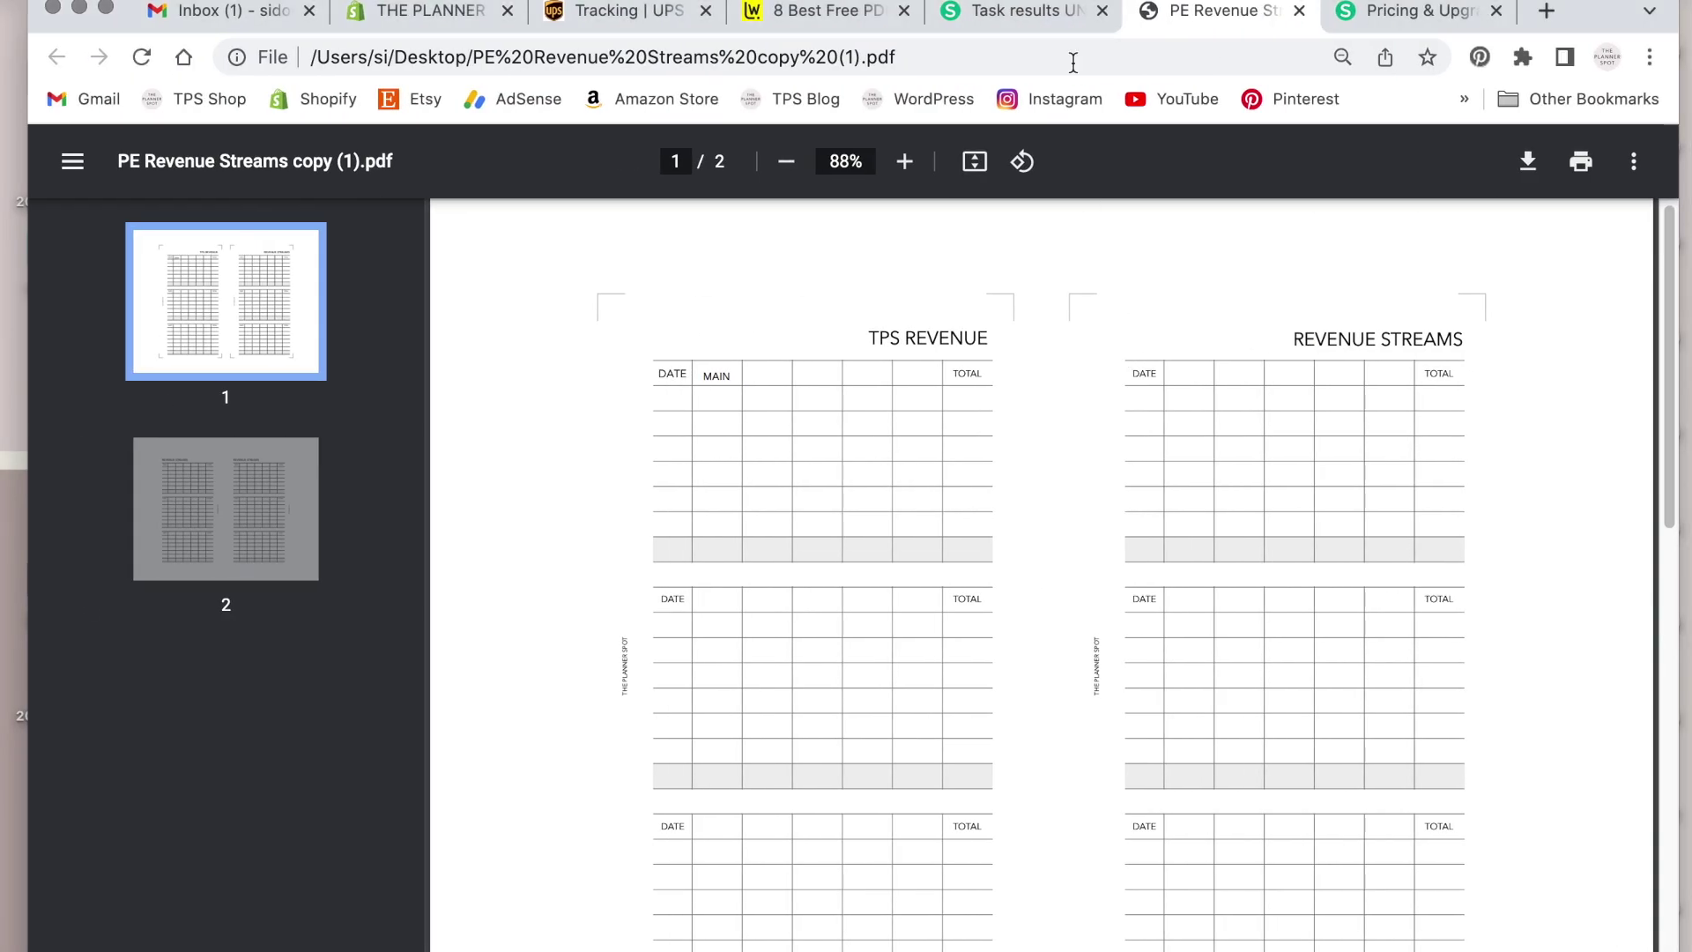
Step: Go back to Sejda's 'Your document is ready' page and scroll to the TPS REVENUE preview
click(1028, 21)
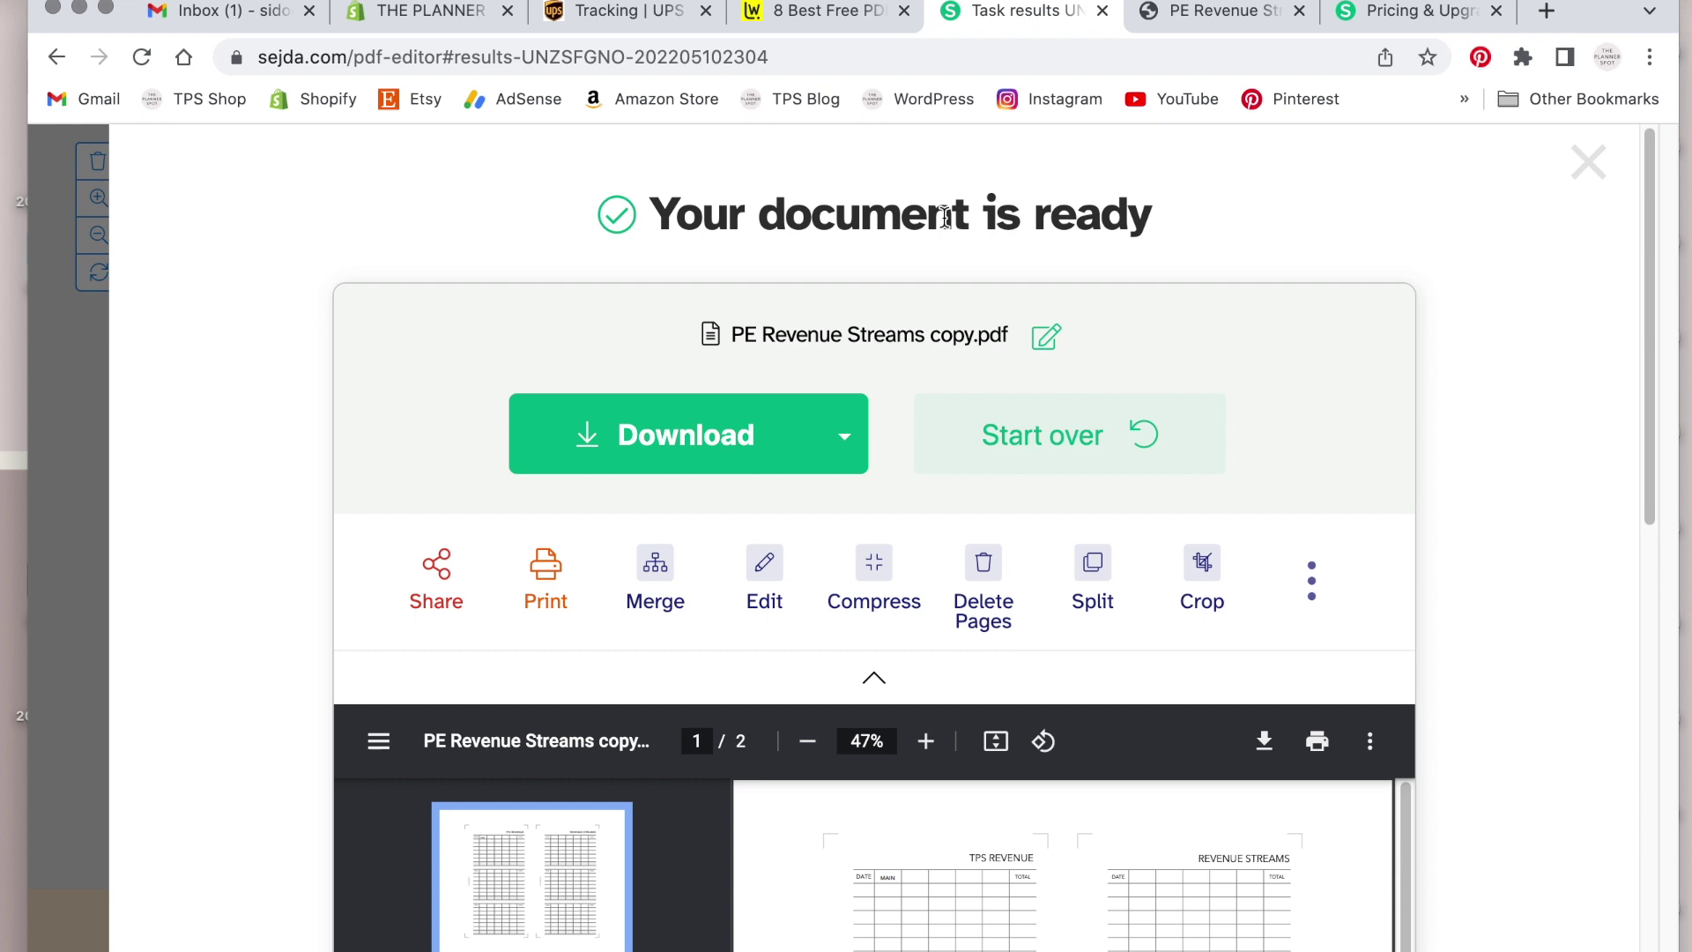
scroll(1198, 749, down, 4)
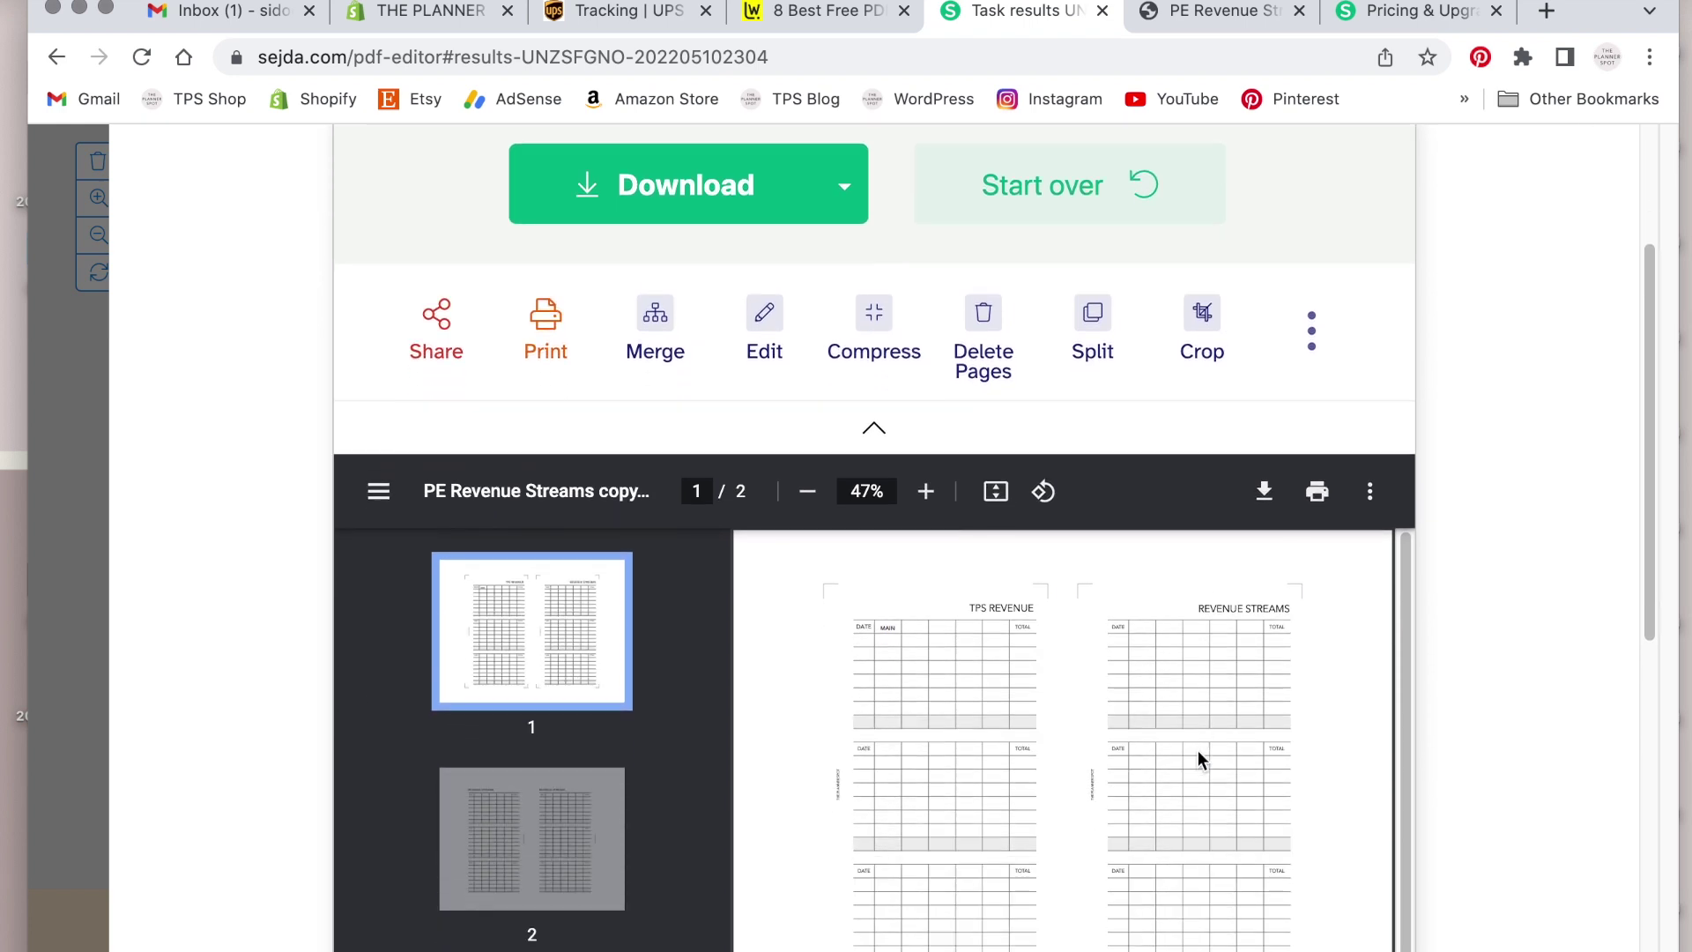